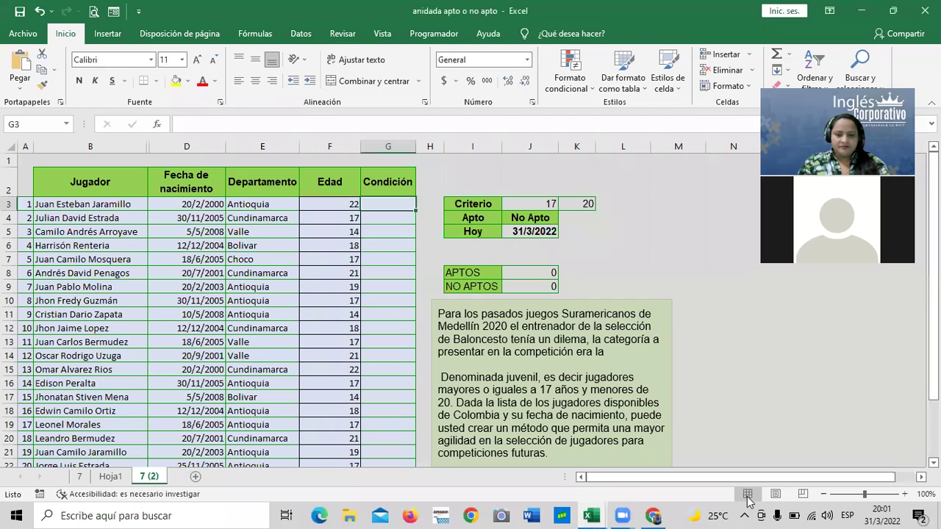
Switch from the Excel workbook to the online course lesson in Chrome.
click(663, 514)
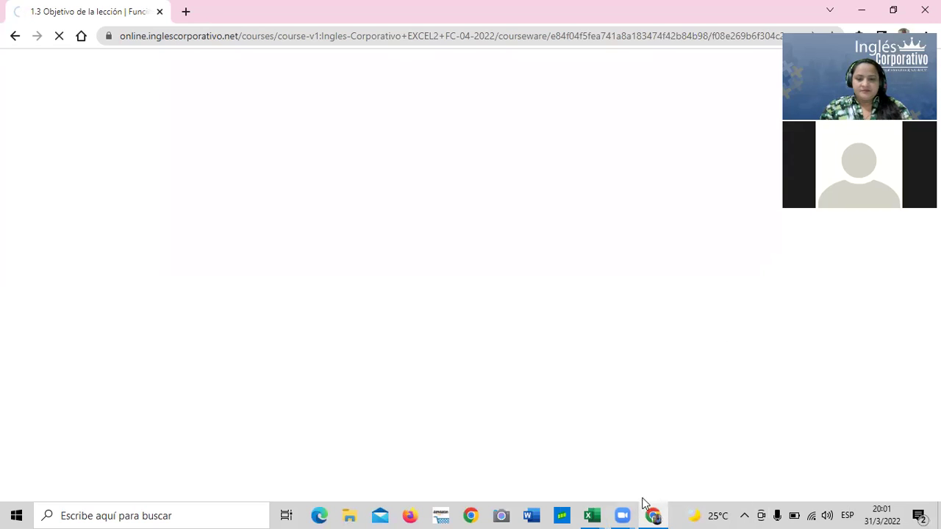
Wait for lesson 1.1 Función SI to load and look over its tutorial video.
mouse_move(595, 514)
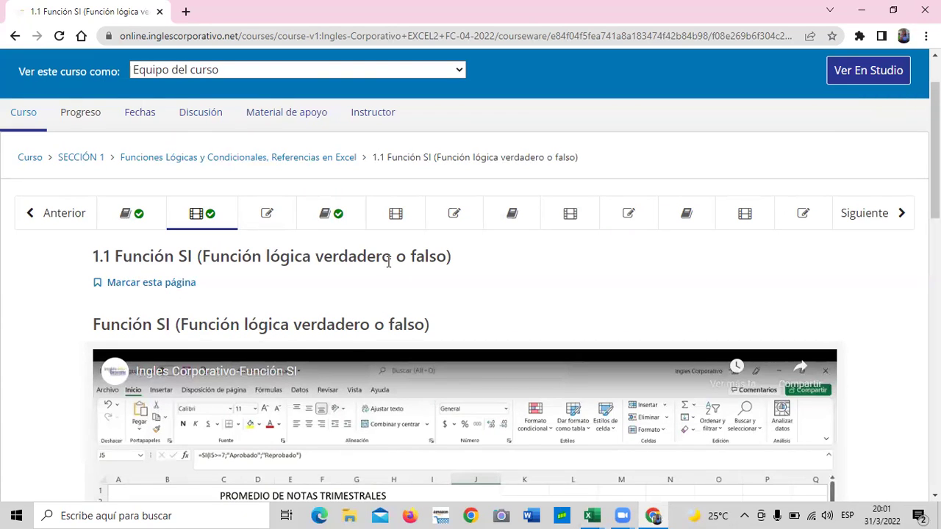
scroll(454, 301, down, 2)
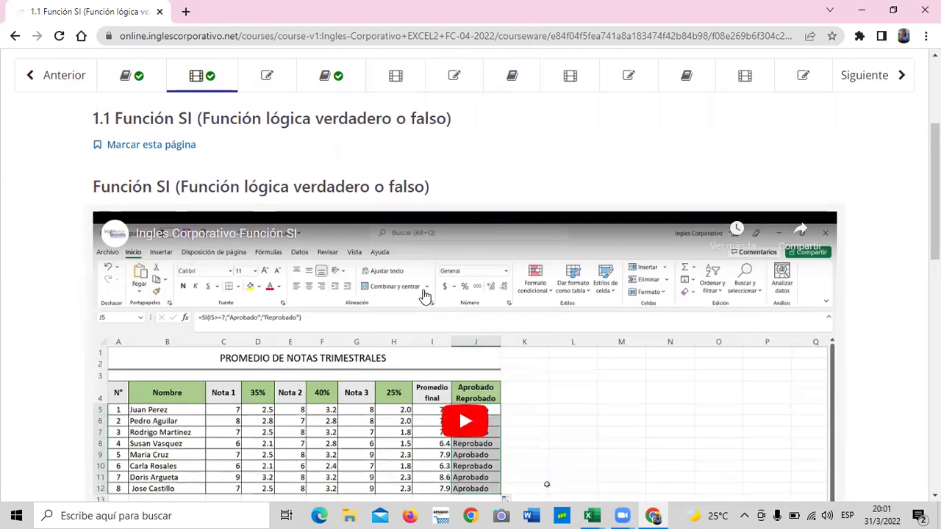
scroll(421, 300, up, 2)
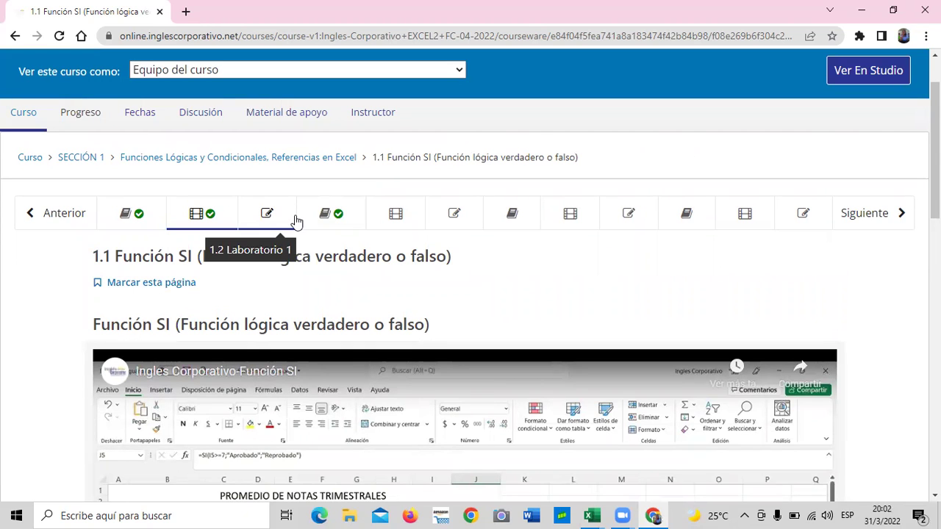
Open lesson 1.3 Objetivo de la lección and read its nested SI objective and example.
click(351, 212)
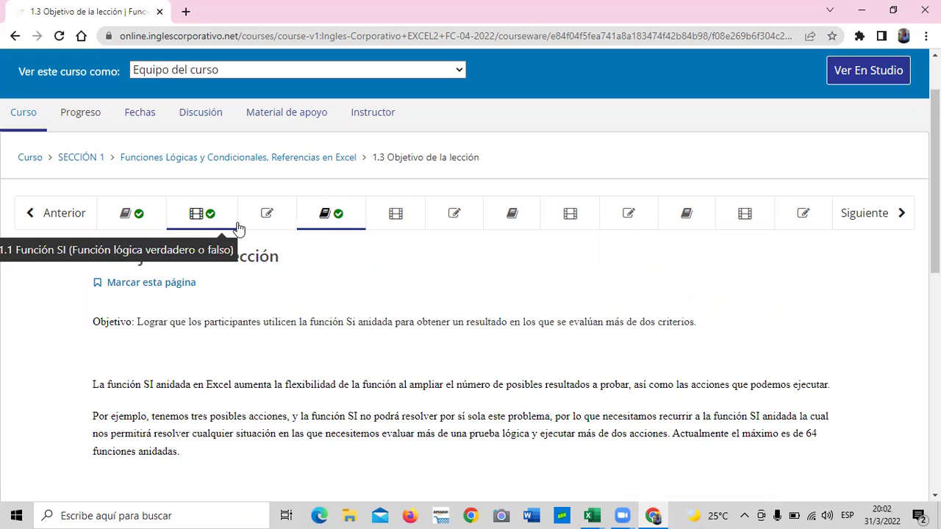
scroll(412, 290, down, 2)
scroll(412, 290, down, 1)
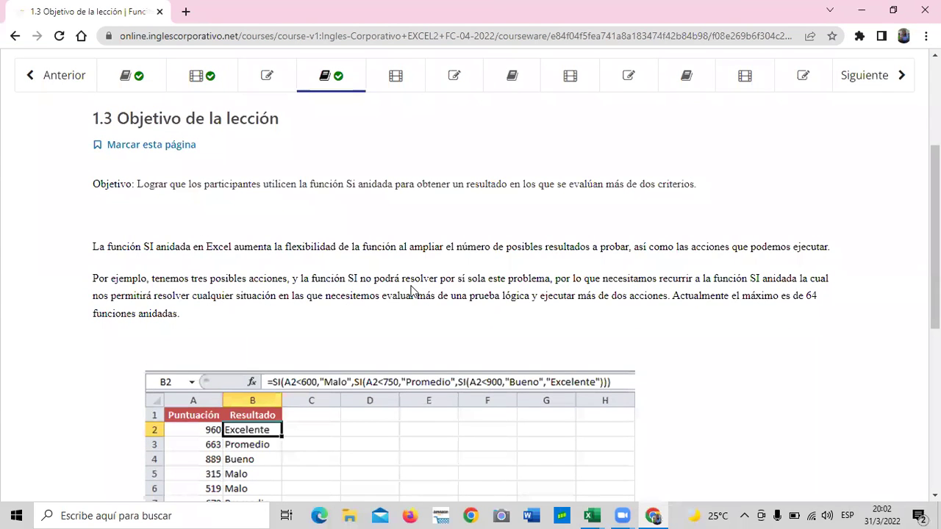
scroll(396, 367, down, 3)
scroll(395, 367, up, 3)
scroll(395, 370, down, 2)
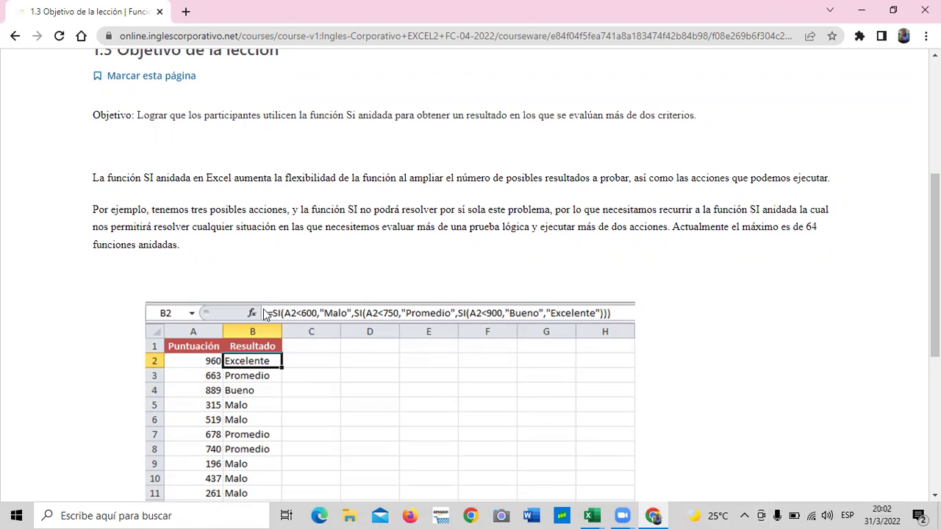
scroll(289, 264, up, 3)
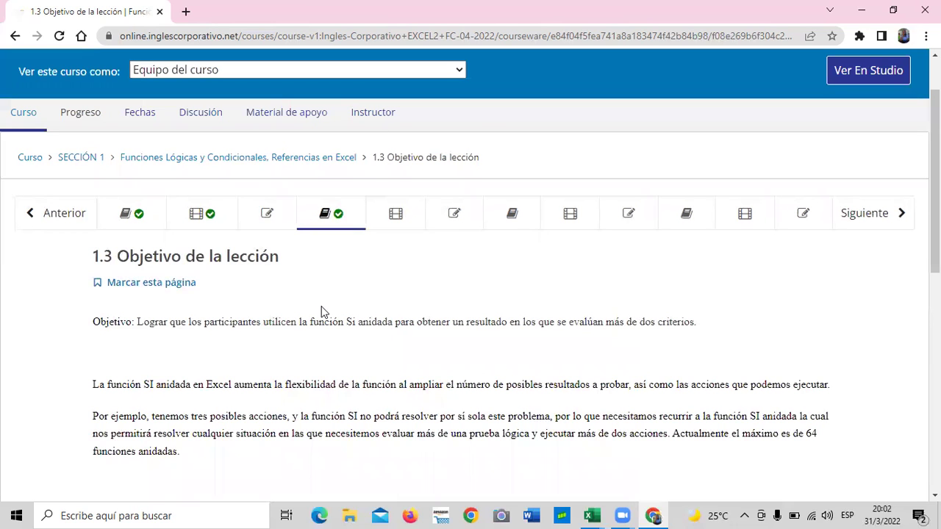
scroll(321, 309, down, 3)
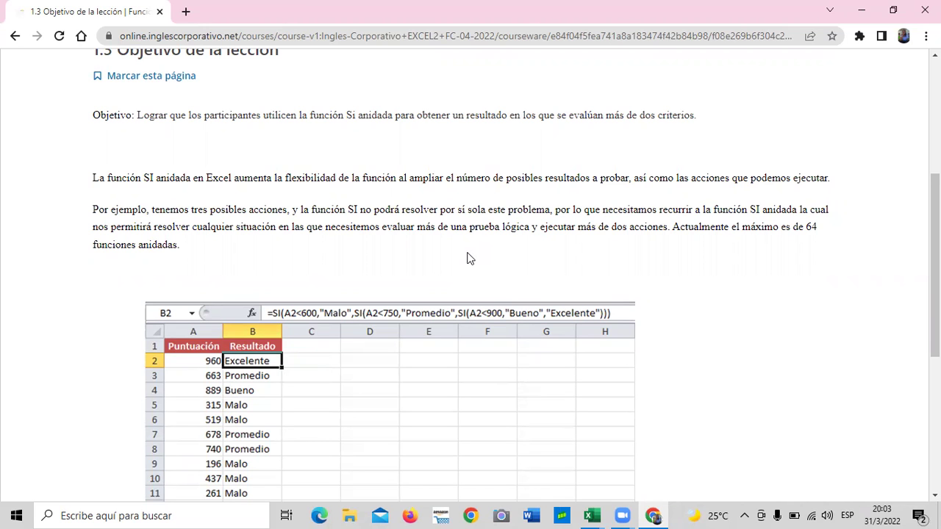
scroll(470, 258, up, 2)
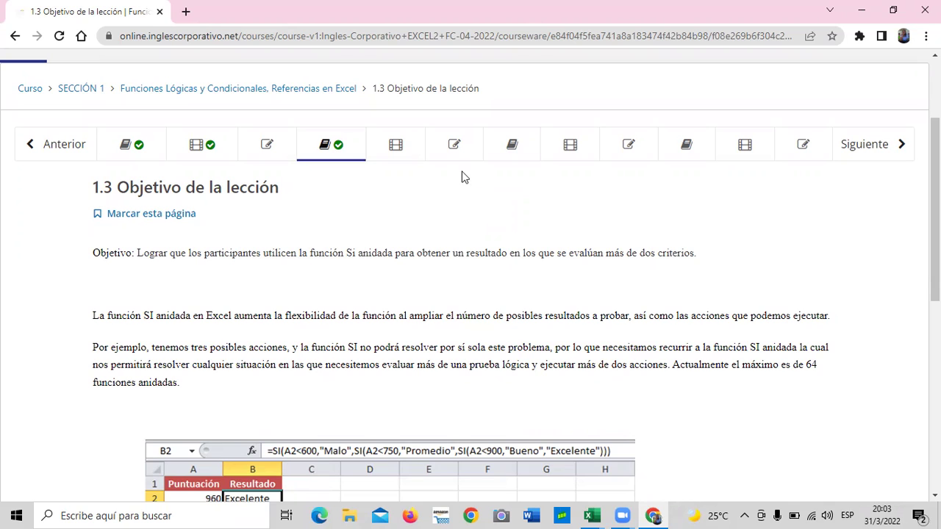
scroll(571, 254, down, 1)
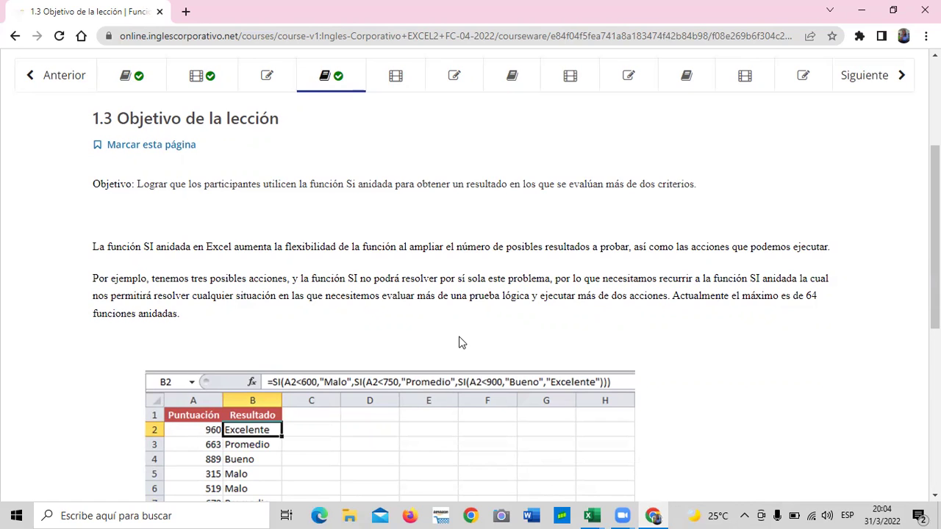
scroll(464, 344, down, 1)
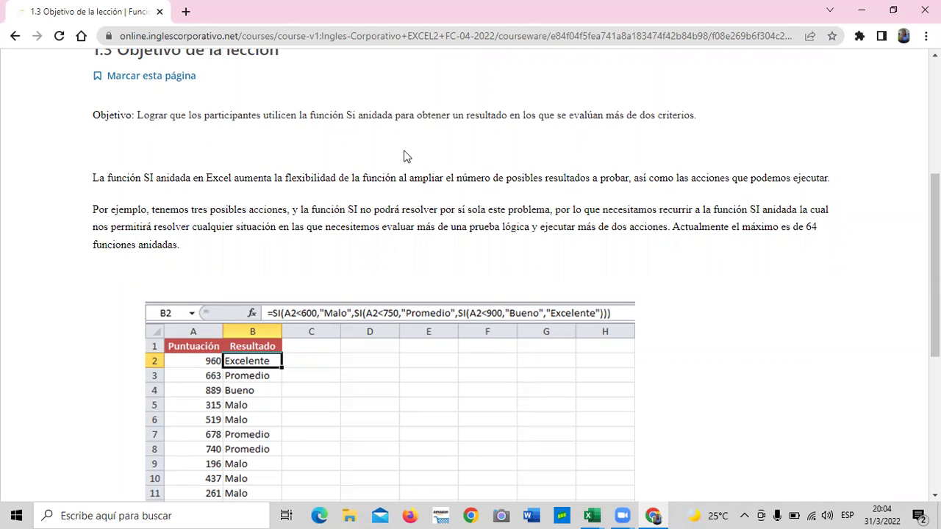
Read to the end of lesson 1.3 and advance to lesson 1.4 Función SI anidada.
scroll(406, 157, down, 1)
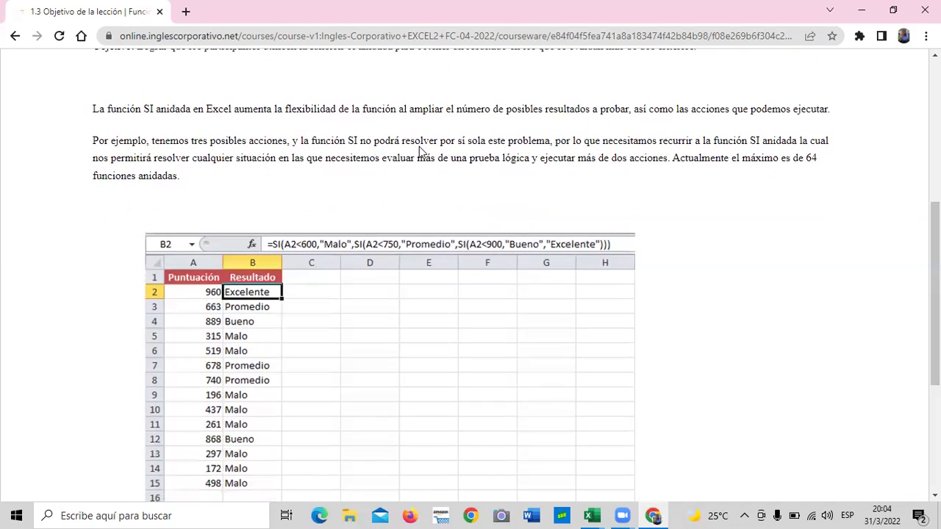
scroll(540, 199, down, 1)
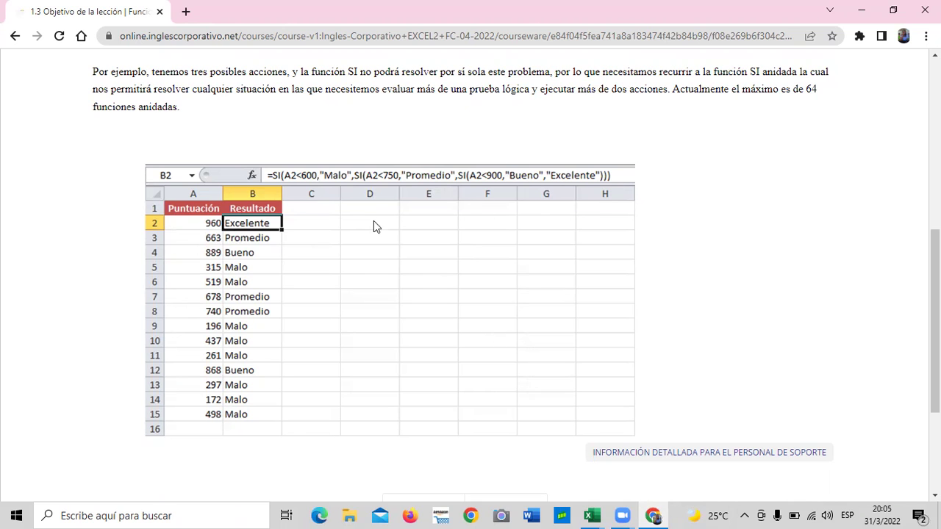
scroll(371, 222, down, 3)
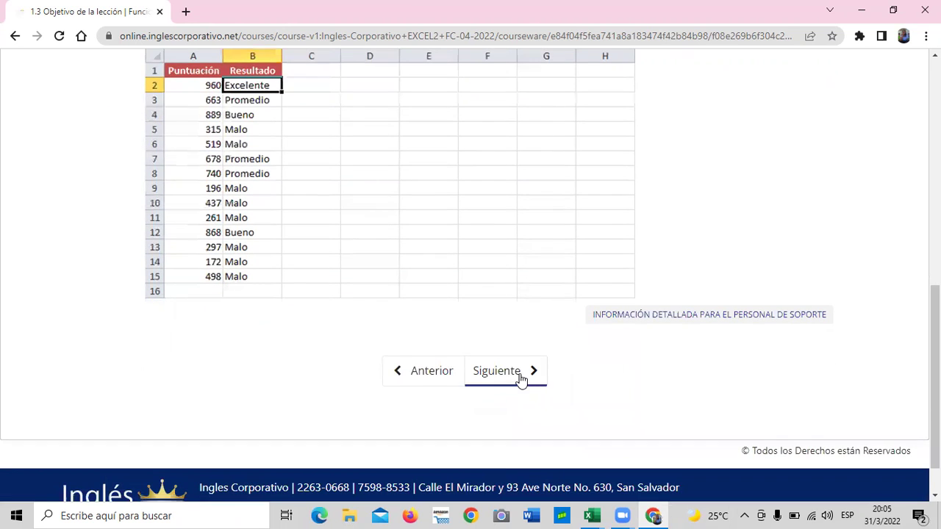
click(520, 379)
Return to the Función SI anidada heading and resume the lesson video.
scroll(519, 379, down, 3)
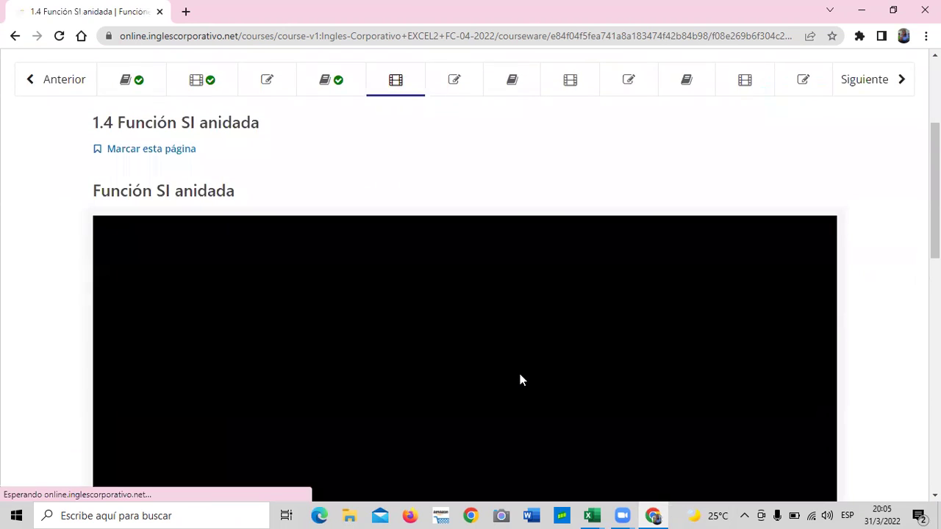
scroll(519, 380, down, 3)
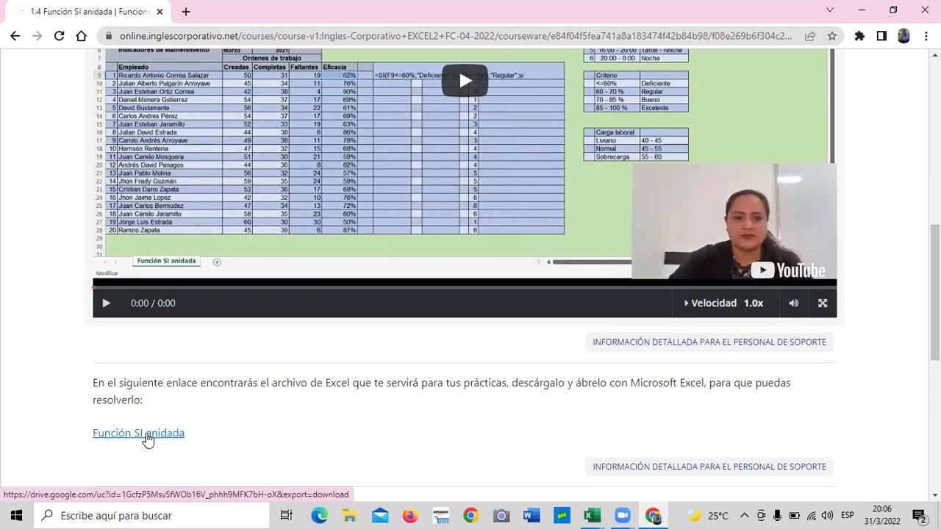
scroll(332, 300, up, 1)
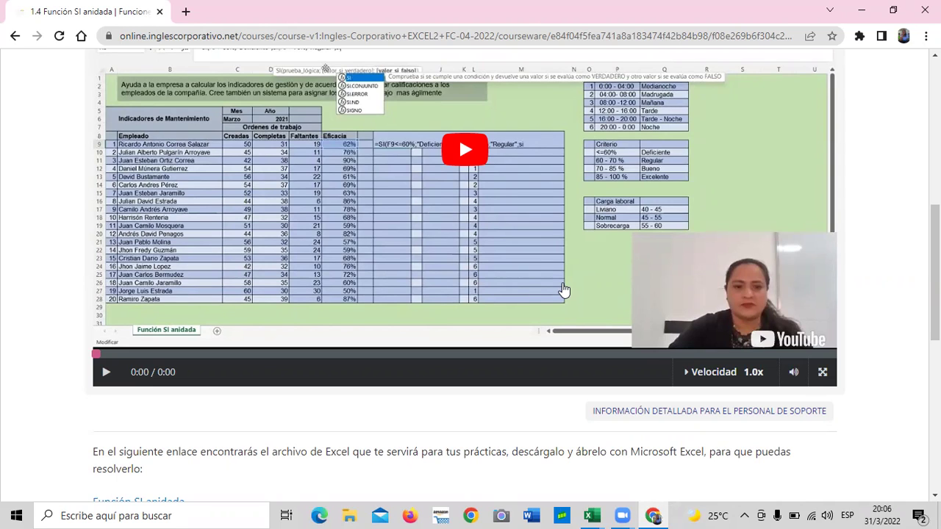
scroll(560, 294, up, 1)
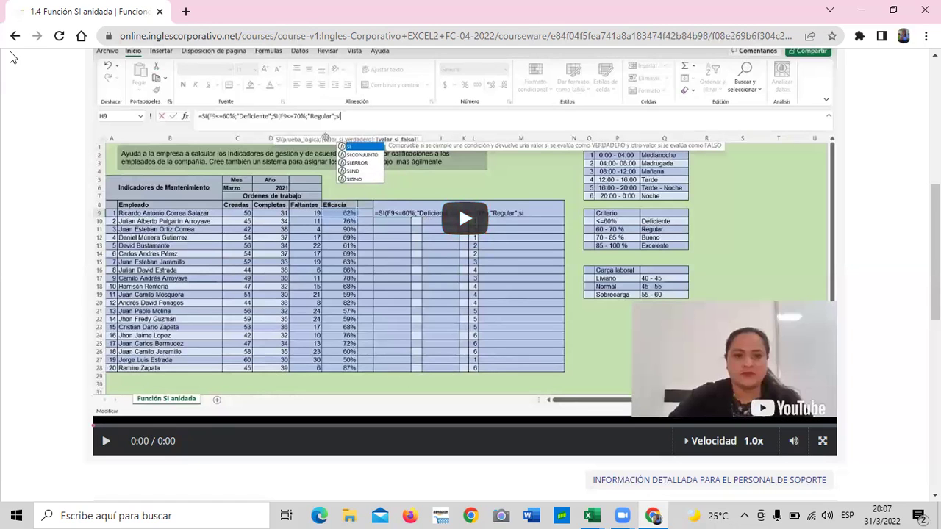
scroll(322, 201, up, 1)
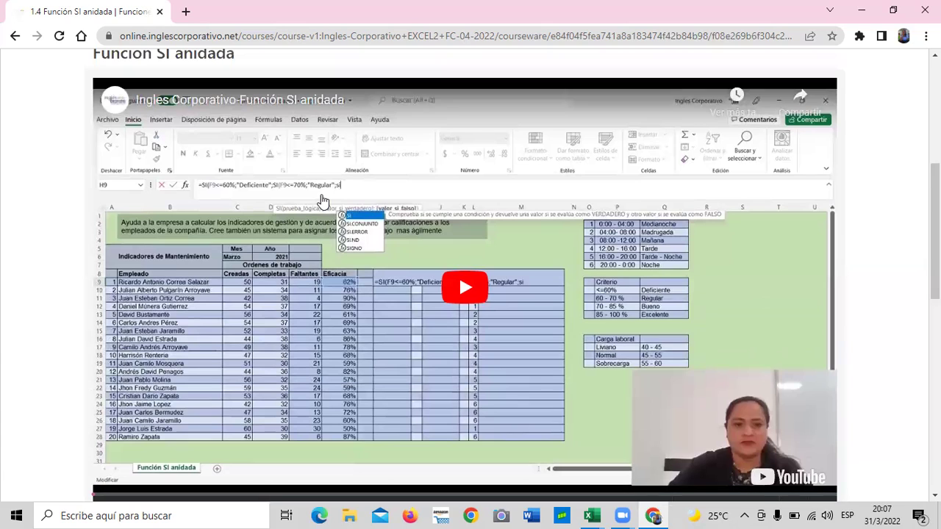
click(464, 288)
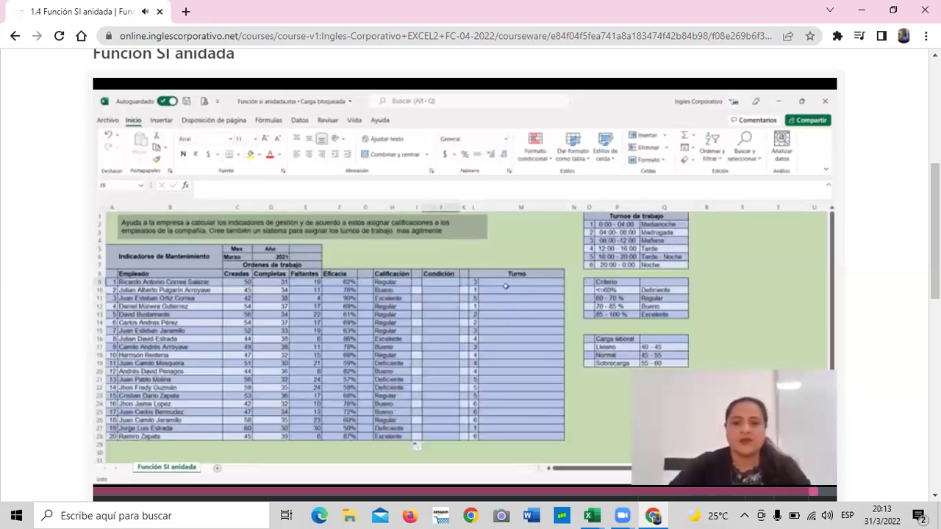
Raise the volume, then pause the video on the completed Calificación column.
key(XF86AudioRaiseVolume)
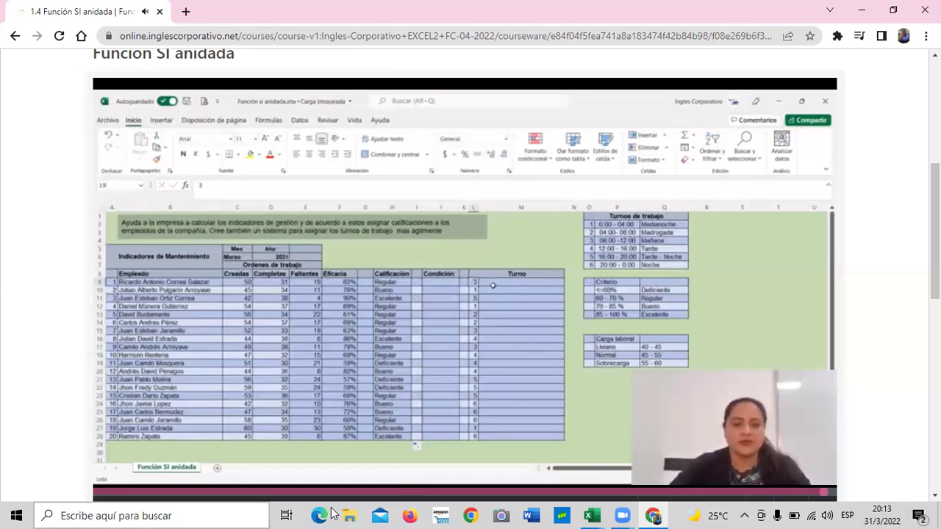
mouse_move(441, 305)
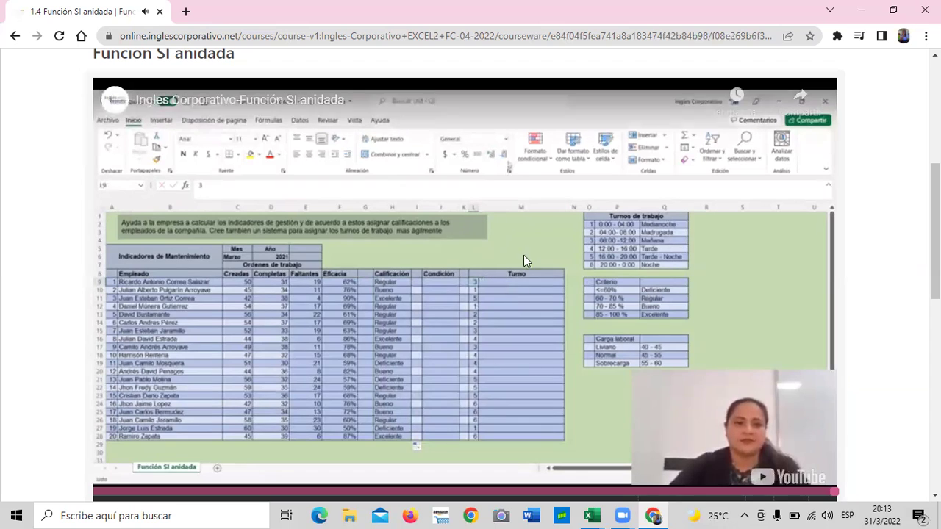
click(451, 300)
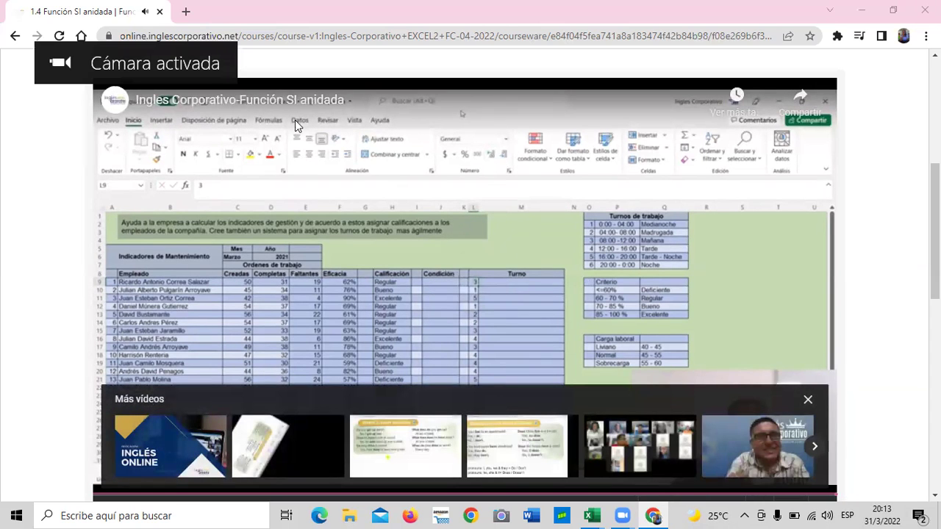
Find the practice-file link below the video, then bring up the 'Función si anidada - copia (1)' workbook.
scroll(438, 194, down, 3)
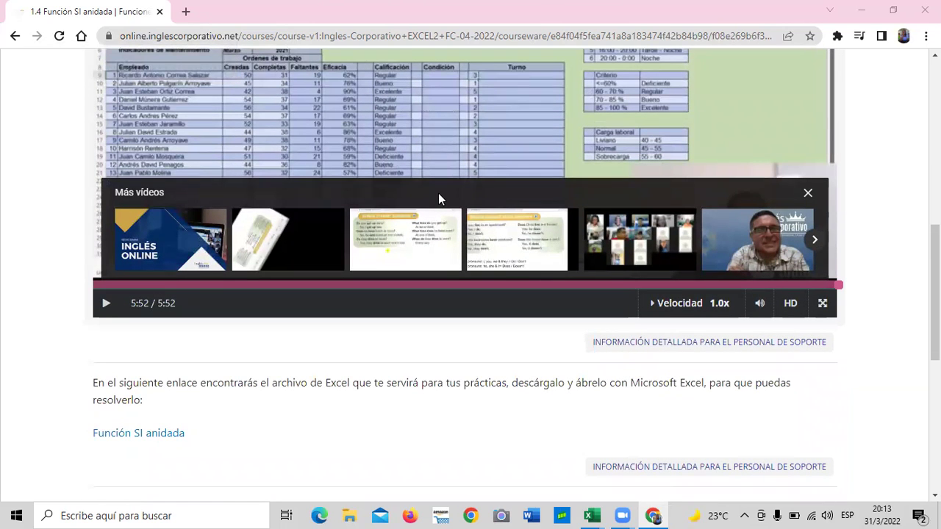
scroll(488, 312, down, 4)
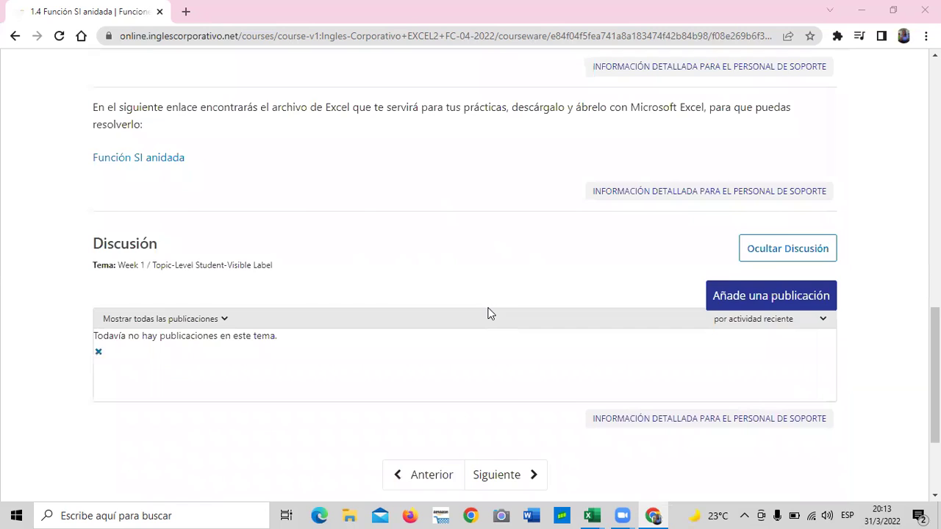
scroll(490, 313, up, 1)
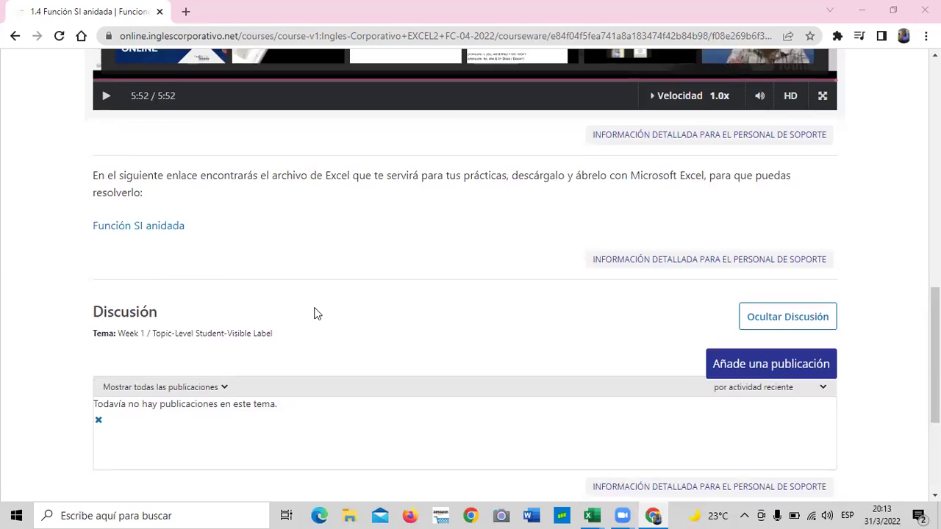
scroll(316, 316, down, 1)
scroll(542, 478, up, 3)
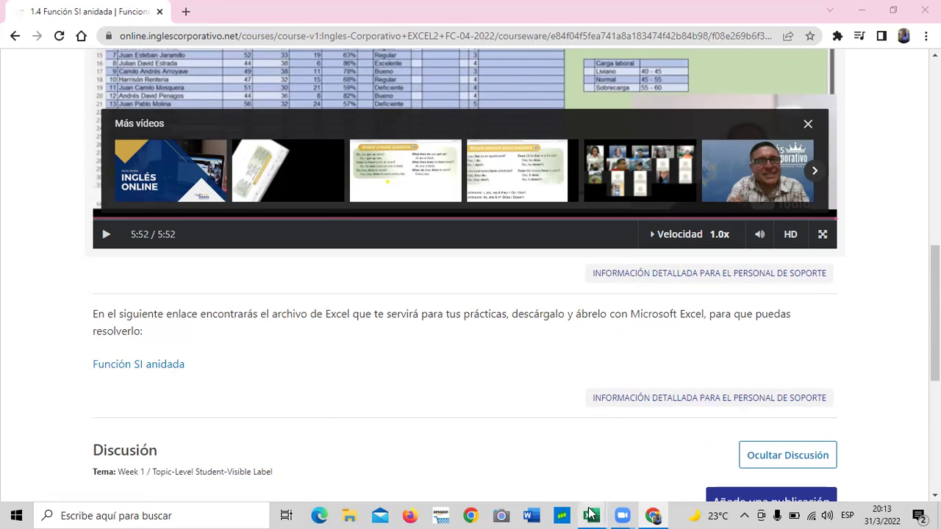
mouse_move(590, 514)
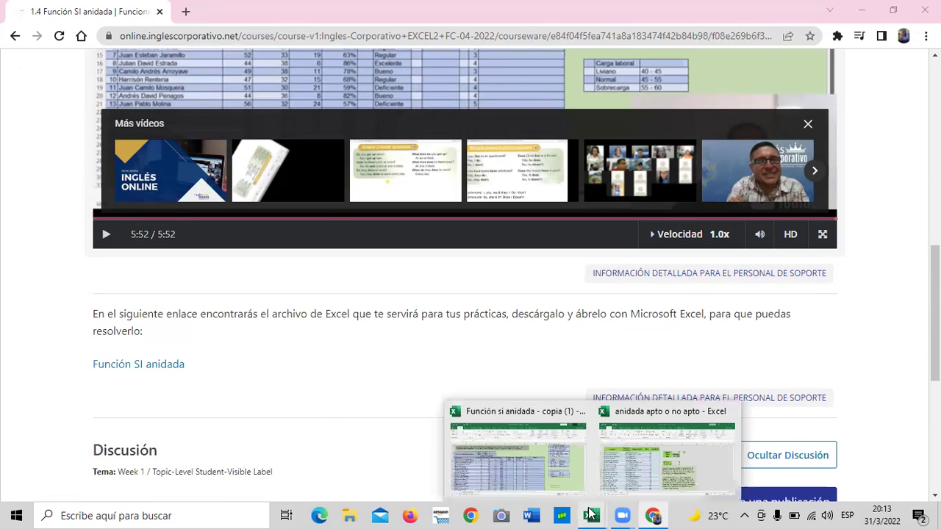
click(518, 457)
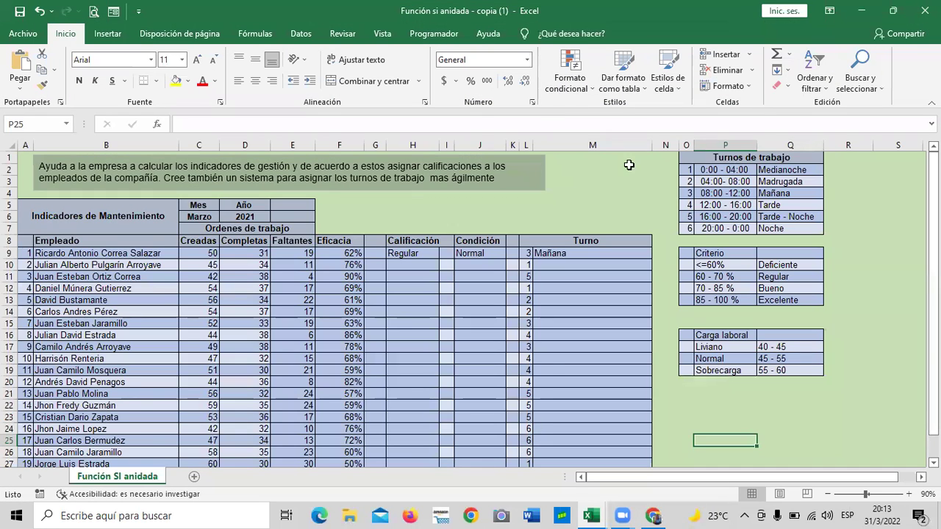
click(581, 193)
scroll(580, 192, down, 2)
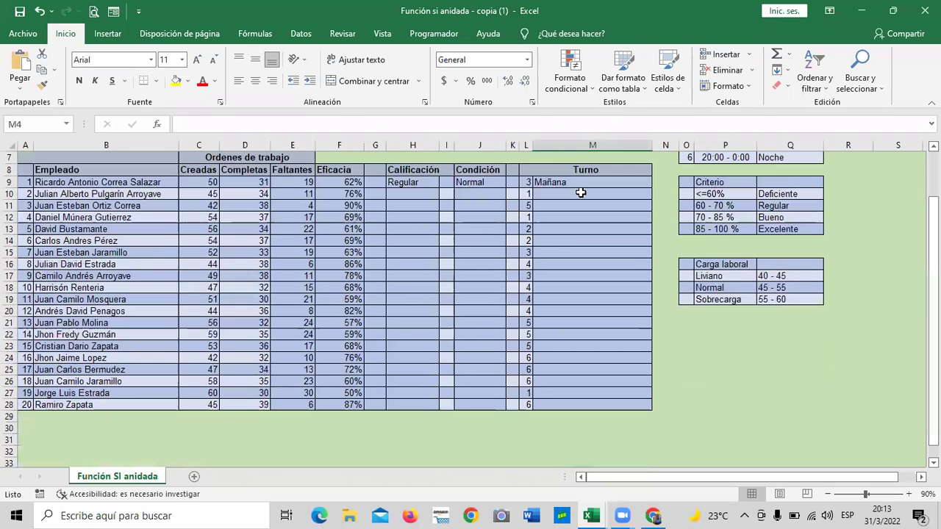
scroll(565, 300, up, 2)
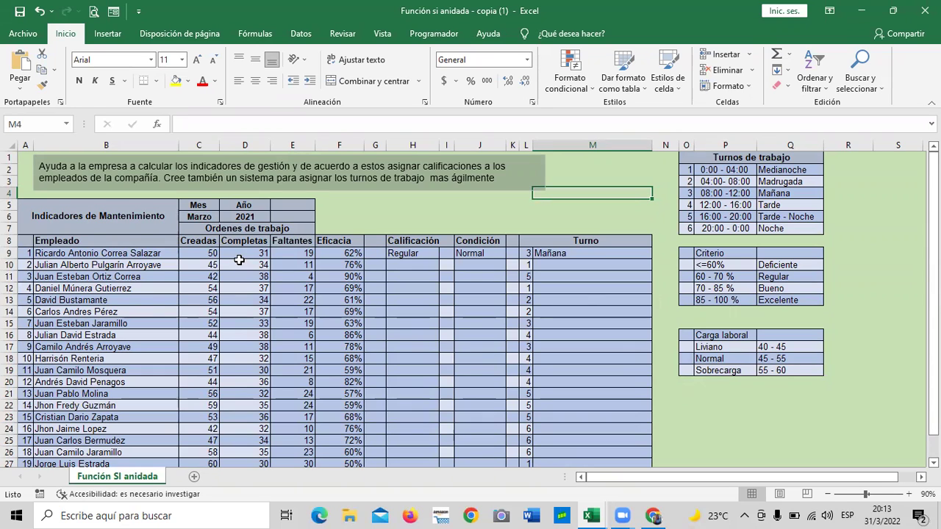
click(415, 253)
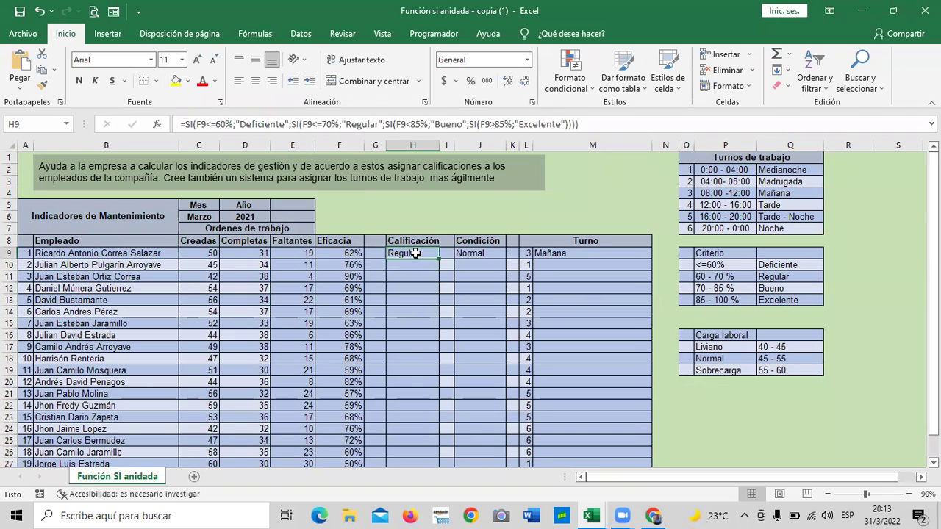
click(491, 253)
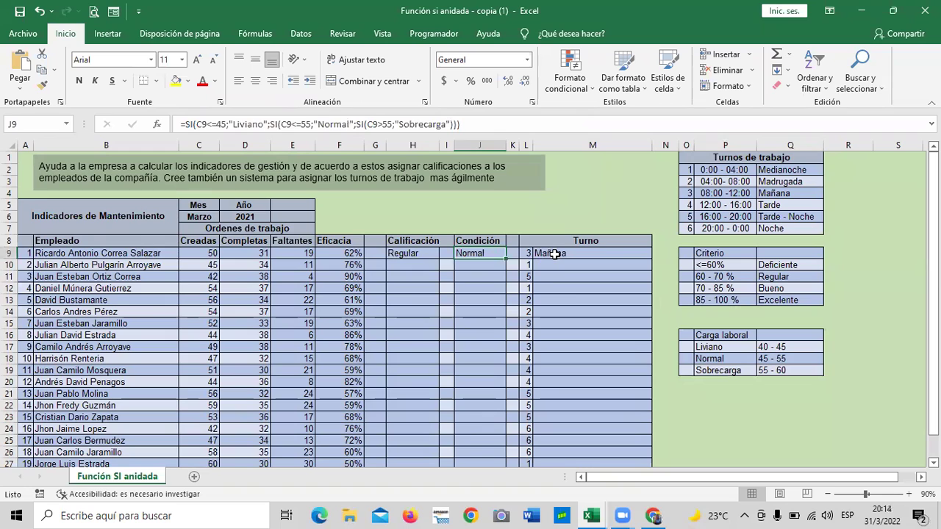
click(555, 254)
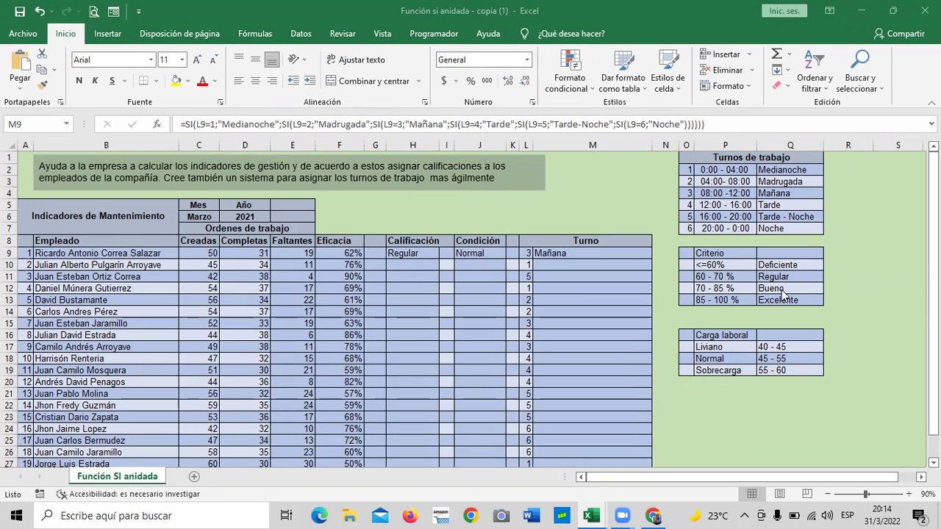
click(408, 253)
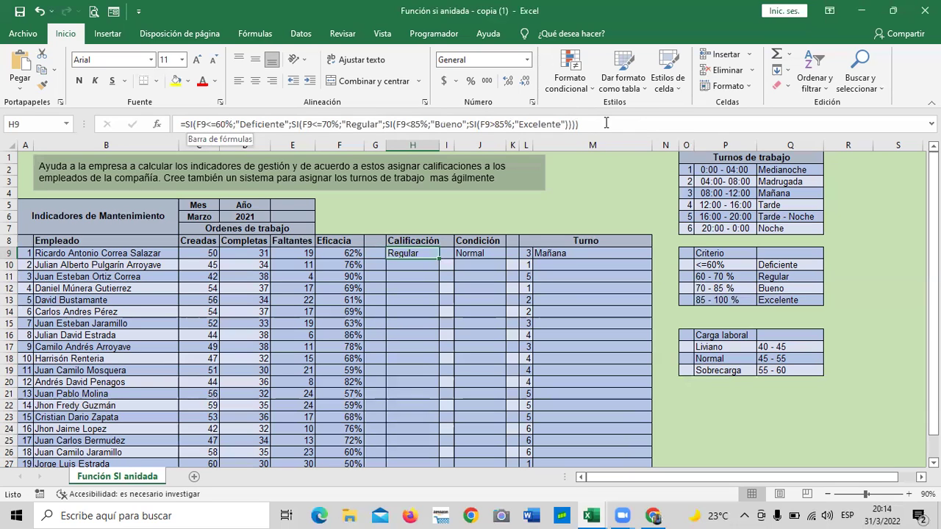
click(606, 123)
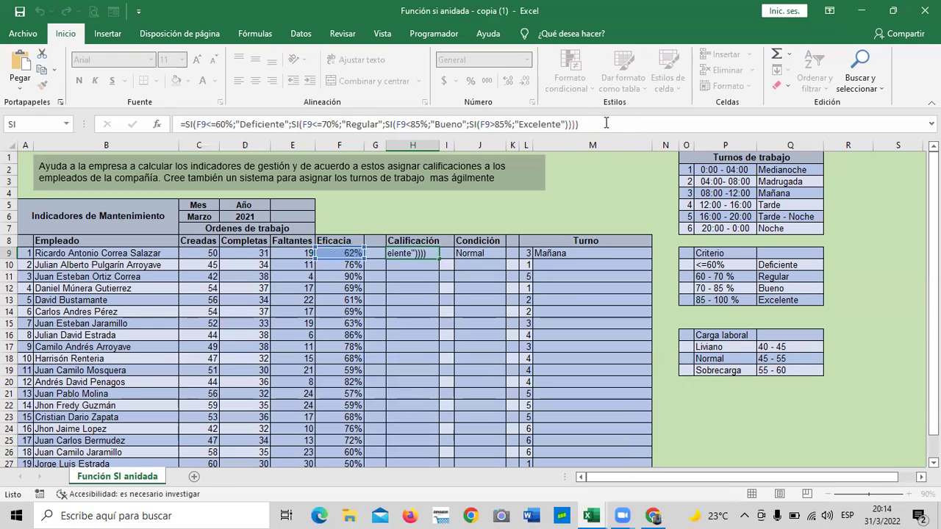
key(Return)
click(461, 254)
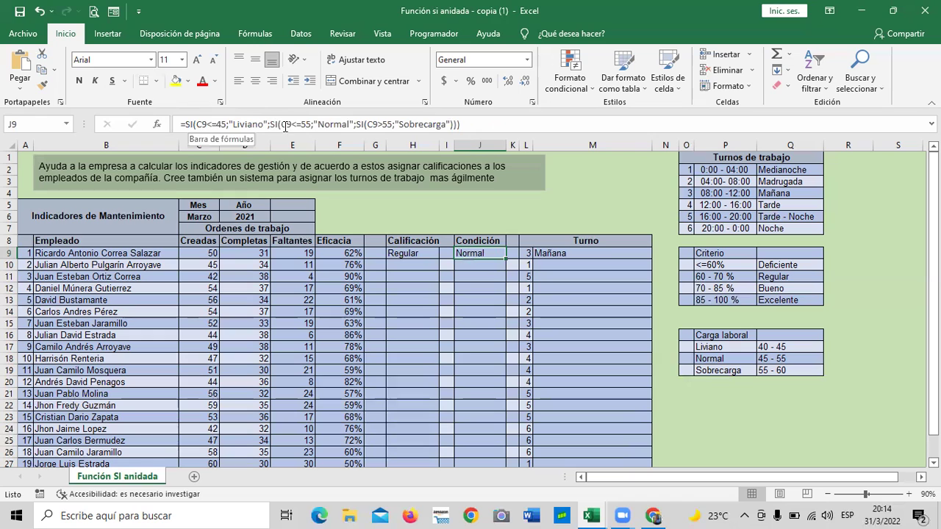
click(476, 125)
click(565, 254)
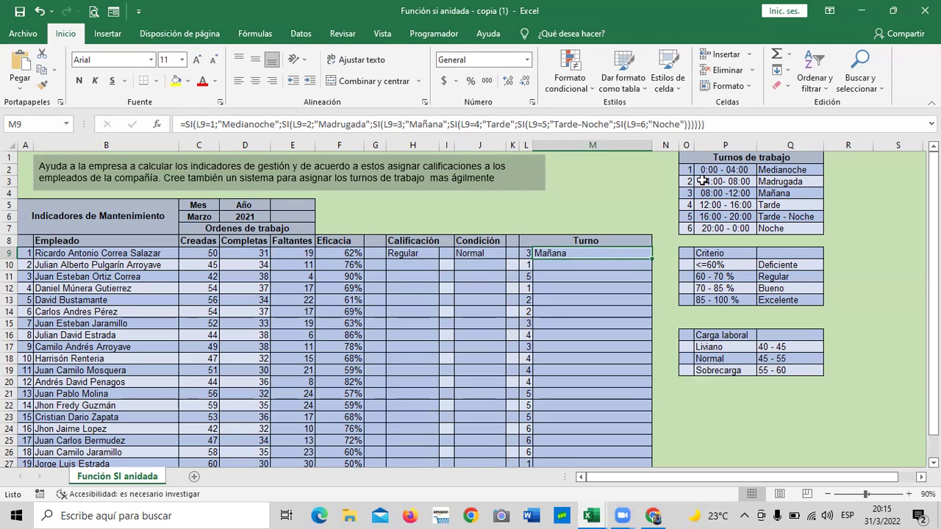
click(711, 124)
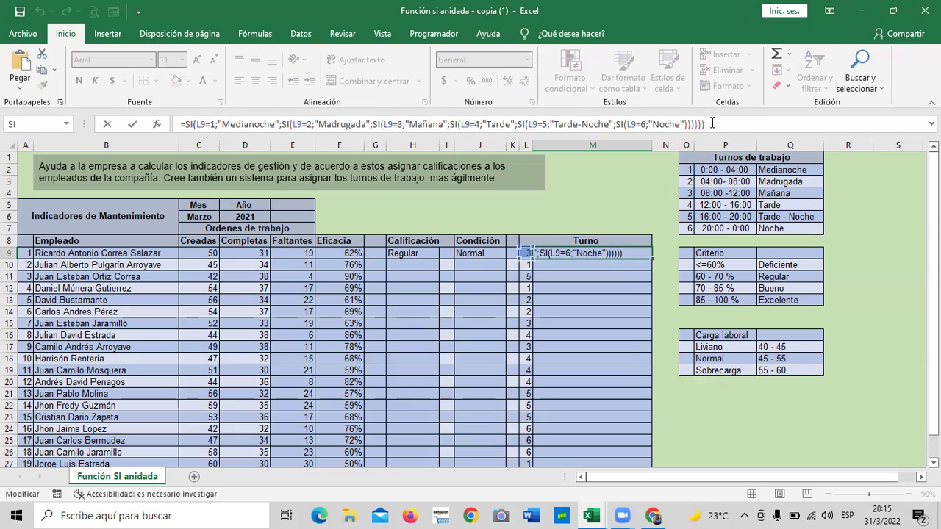
key(Return)
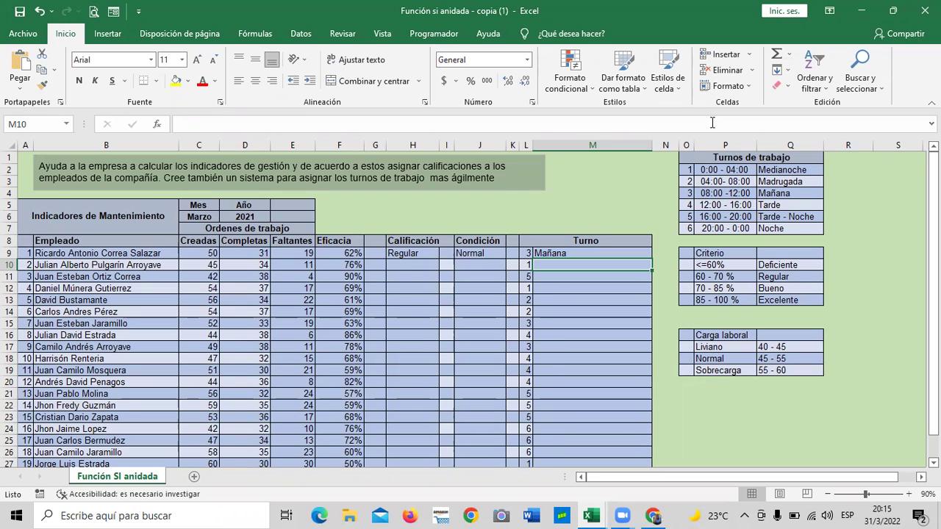
click(592, 253)
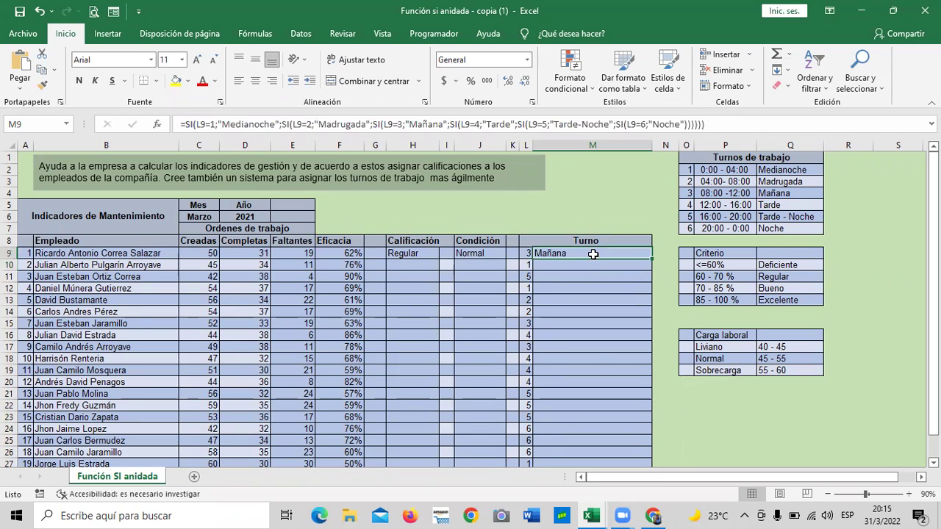
click(743, 125)
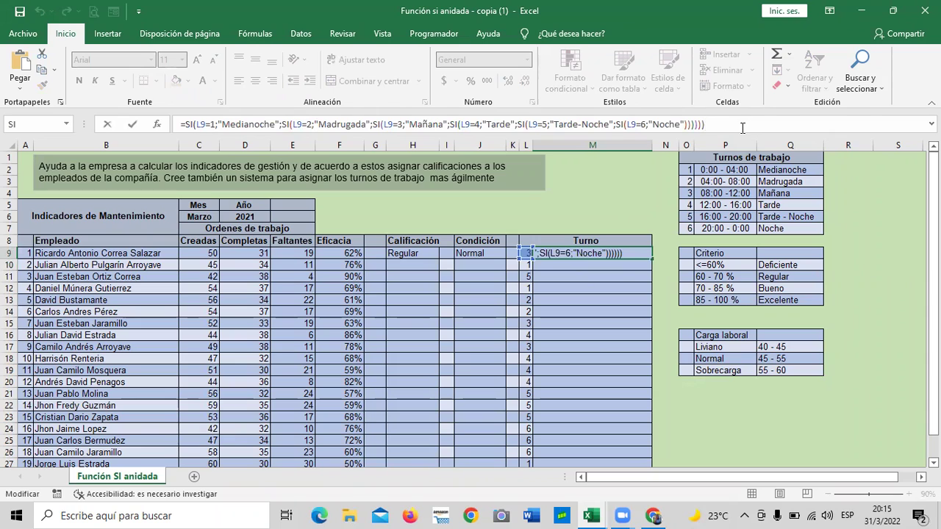
key(BackSpace)
key(BackSpace)
key(BackSpace)
key(BackSpace)
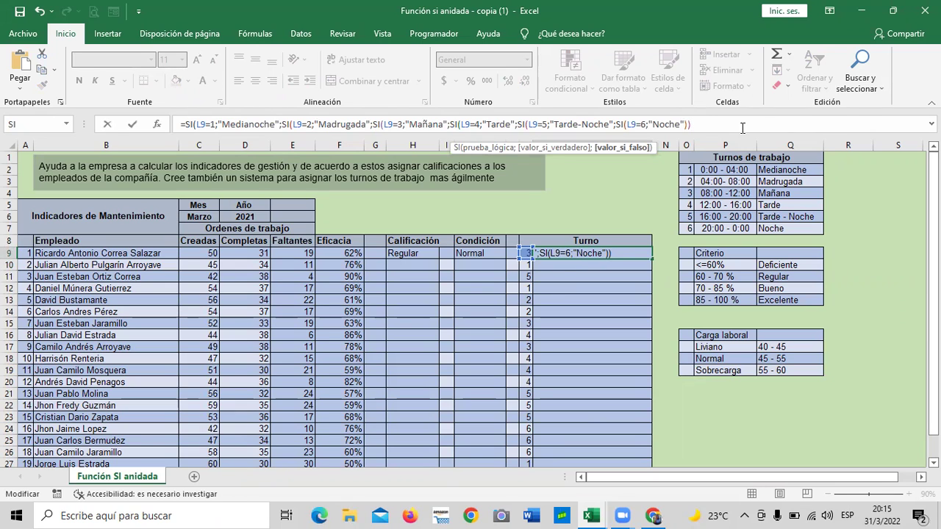
text())
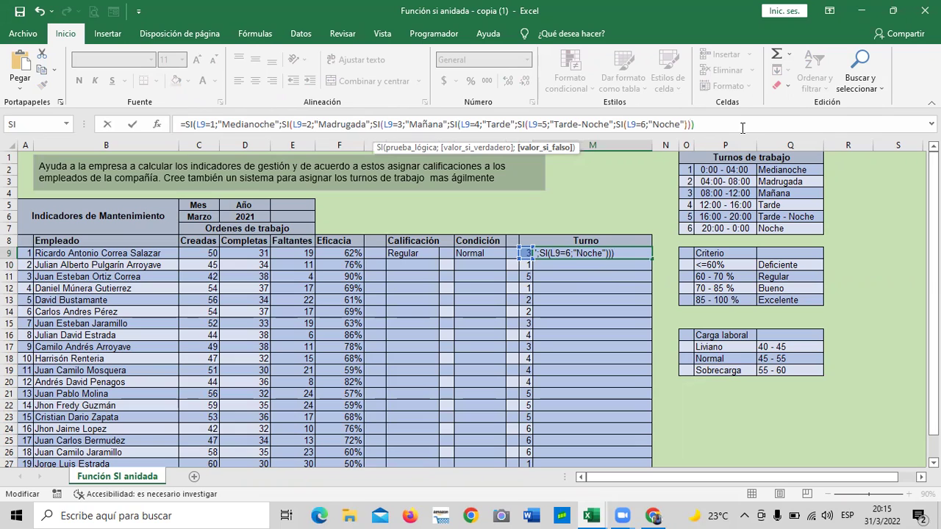
text()))
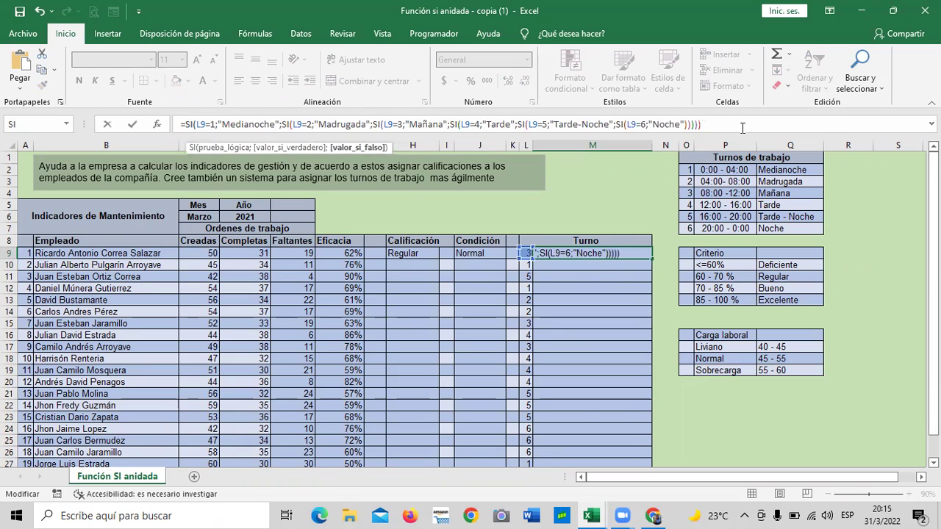
text())
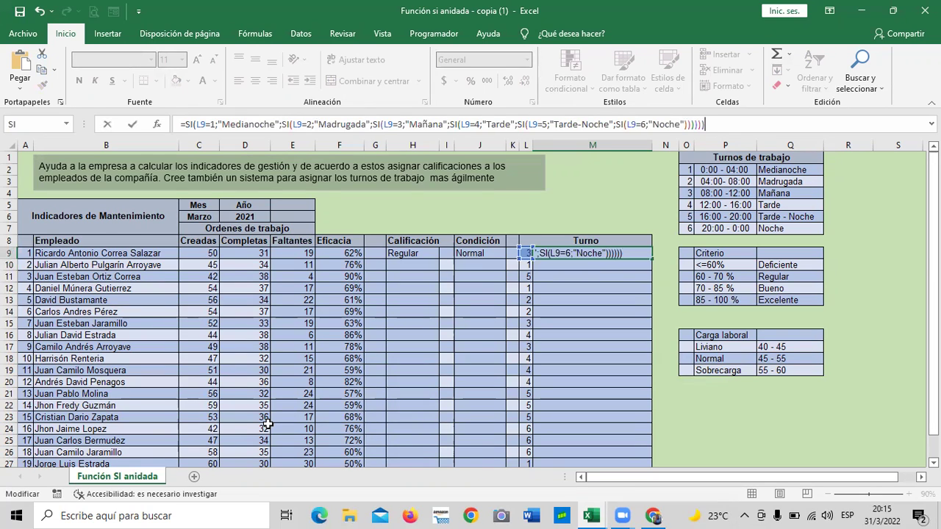
key(Return)
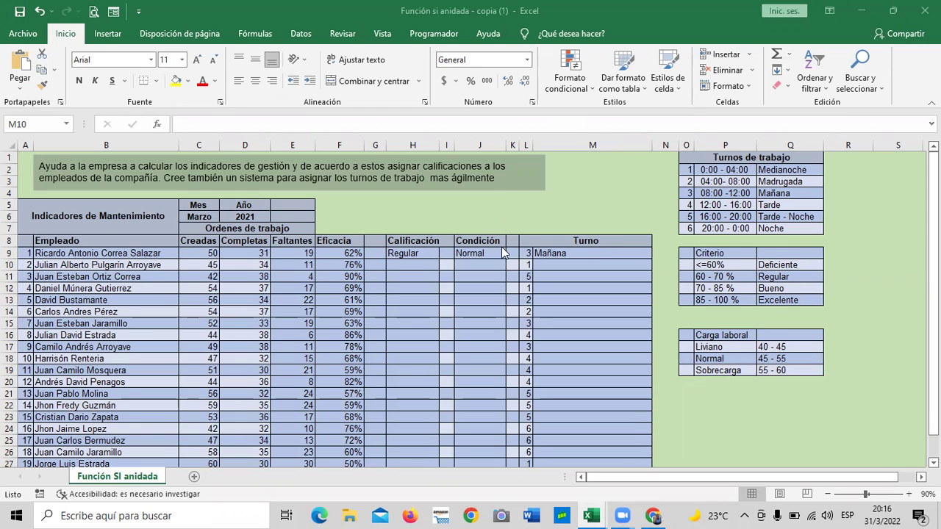
scroll(520, 319, down, 2)
scroll(460, 365, up, 2)
click(551, 263)
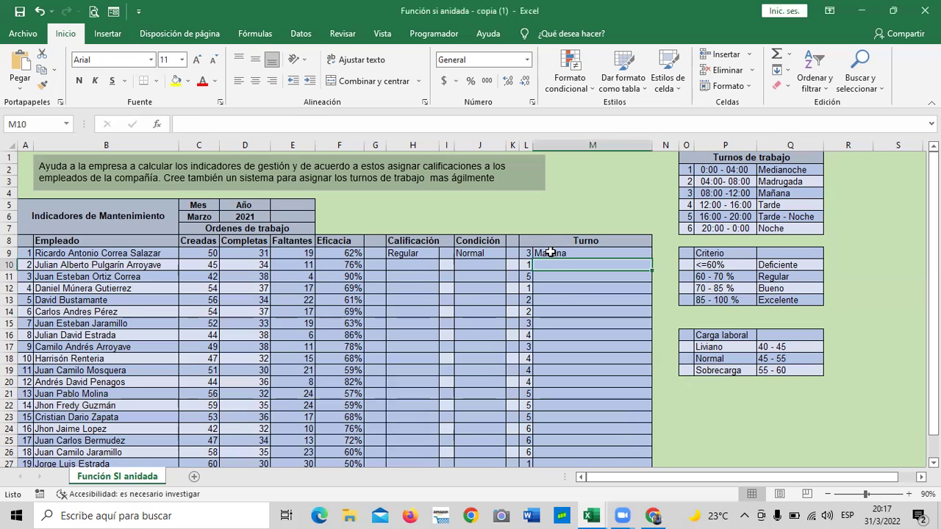
click(550, 252)
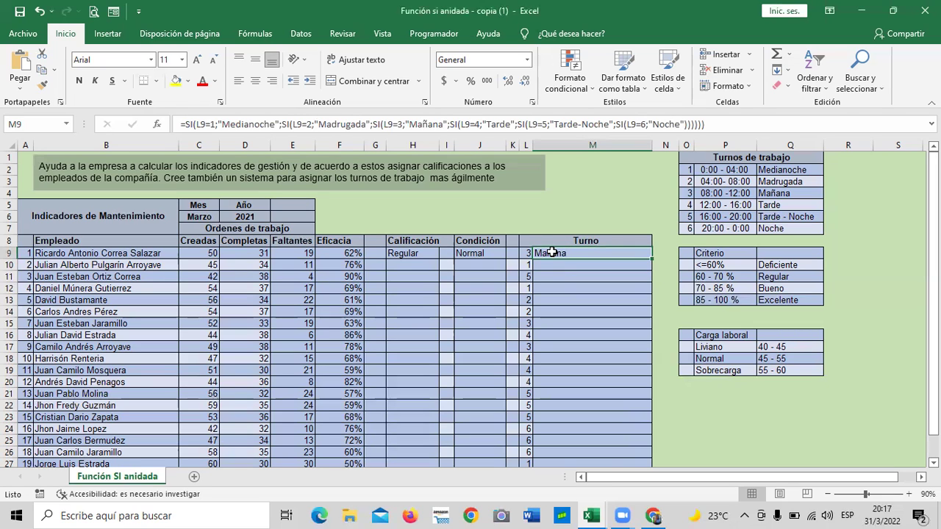
click(483, 252)
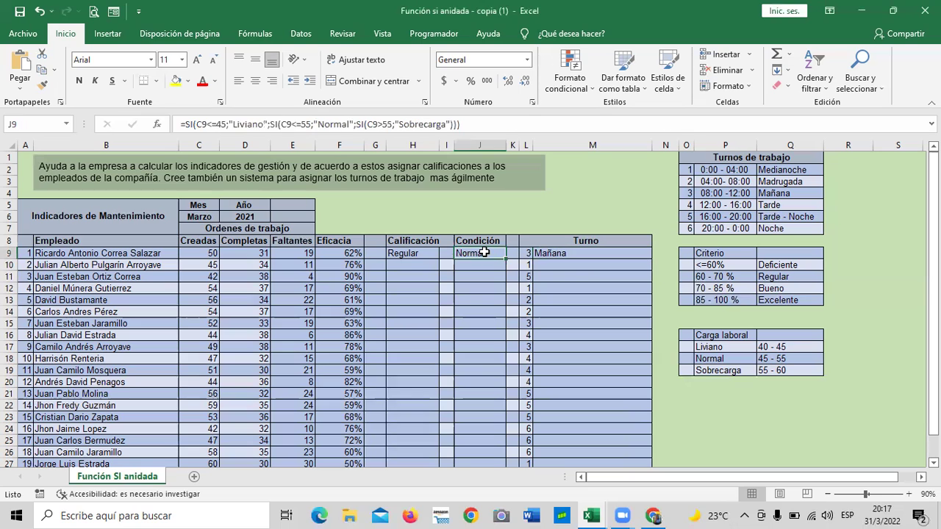
click(415, 252)
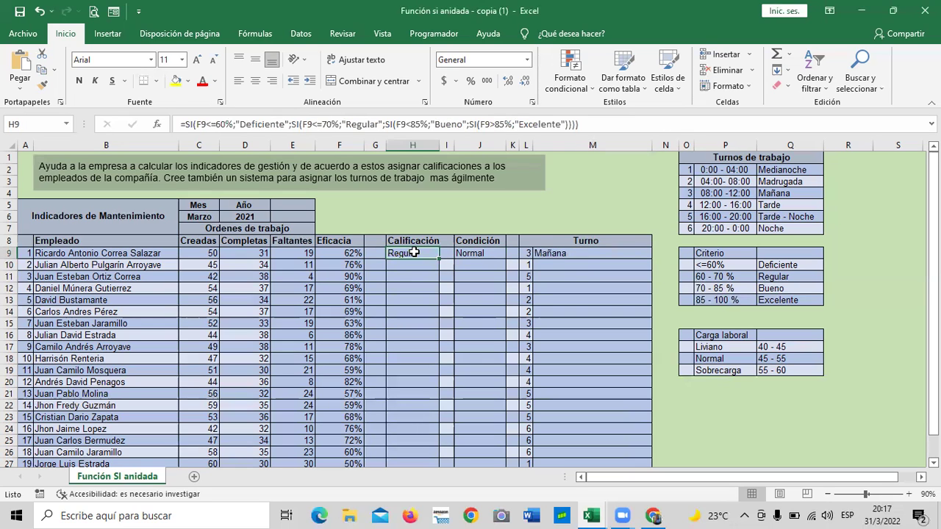
scroll(414, 252, down, 1)
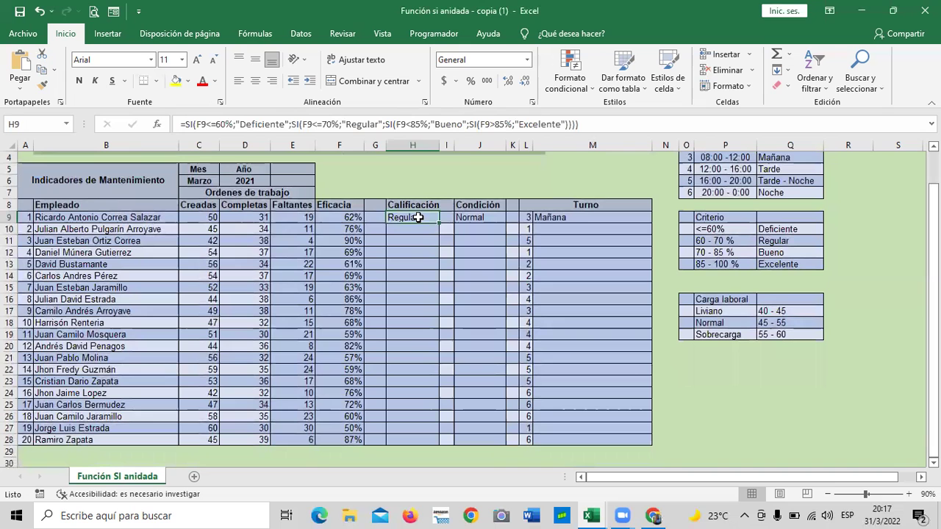
click(479, 218)
click(557, 219)
scroll(565, 243, up, 1)
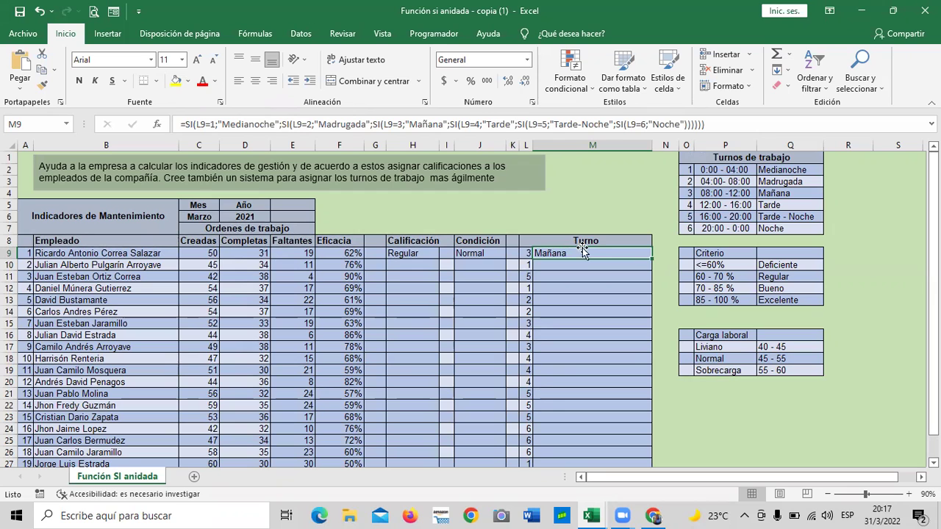
scroll(350, 329, down, 1)
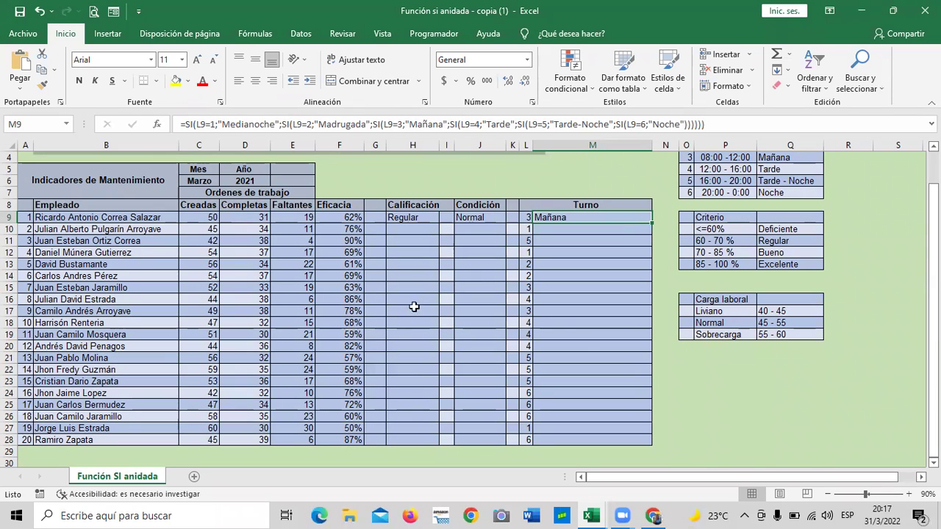
click(423, 218)
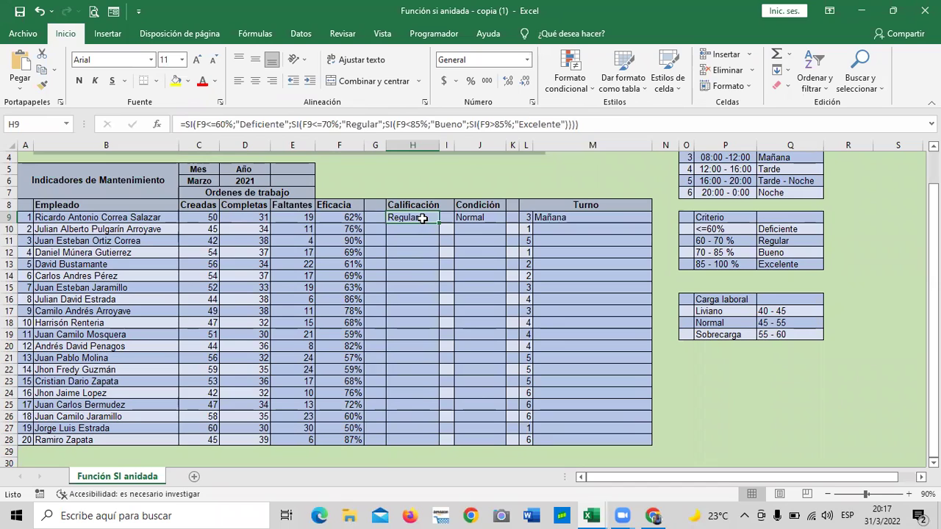
click(477, 218)
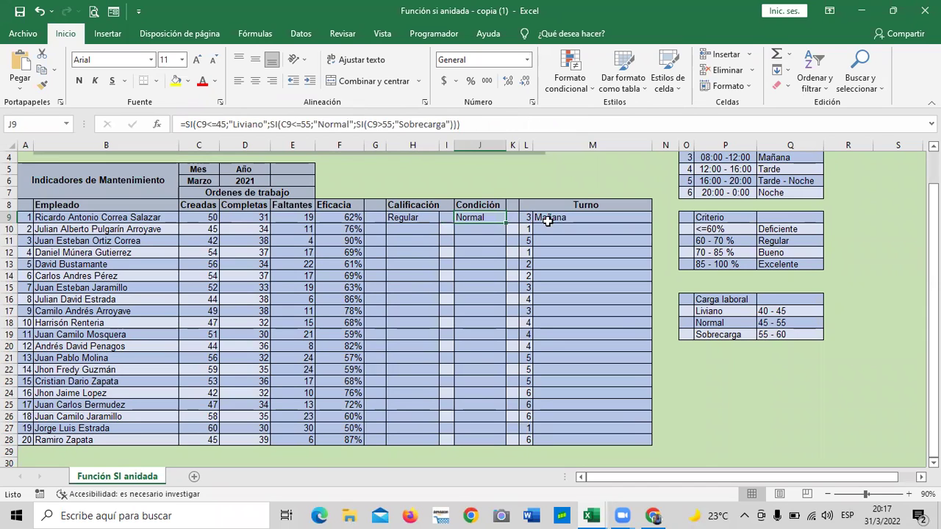
click(547, 222)
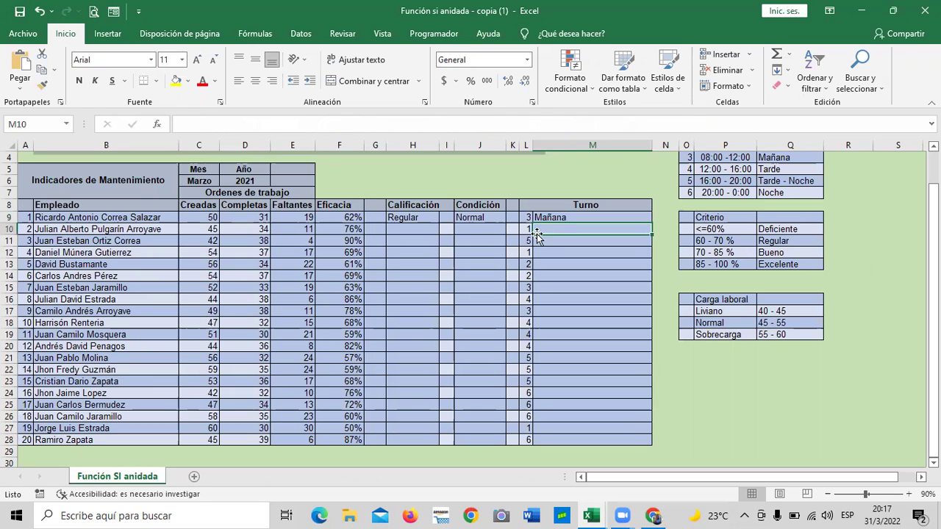
click(501, 275)
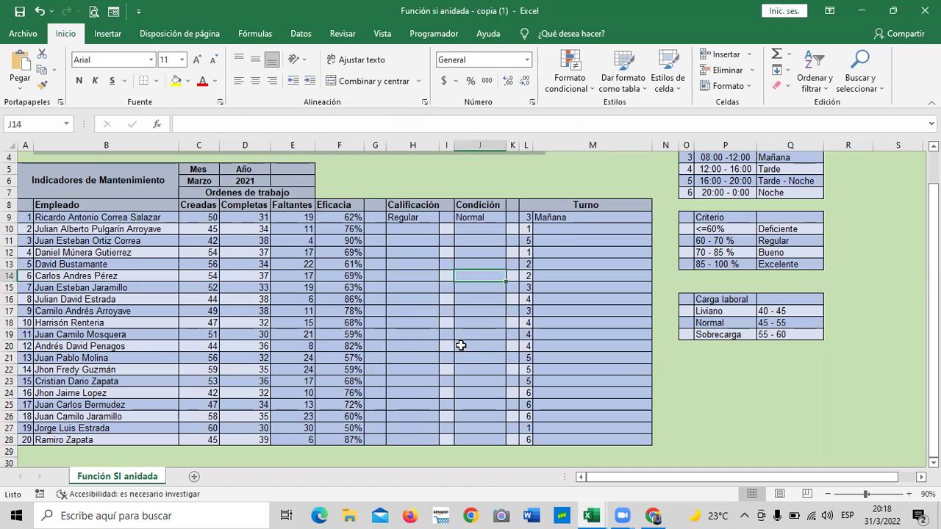
Clear Faltantes and Eficacia values in E9:F28 and the H9, J9 and M9 formulas.
mouse_move(293, 216)
mouse_down()
mouse_move(322, 435)
mouse_move(325, 428)
mouse_up()
key(Delete)
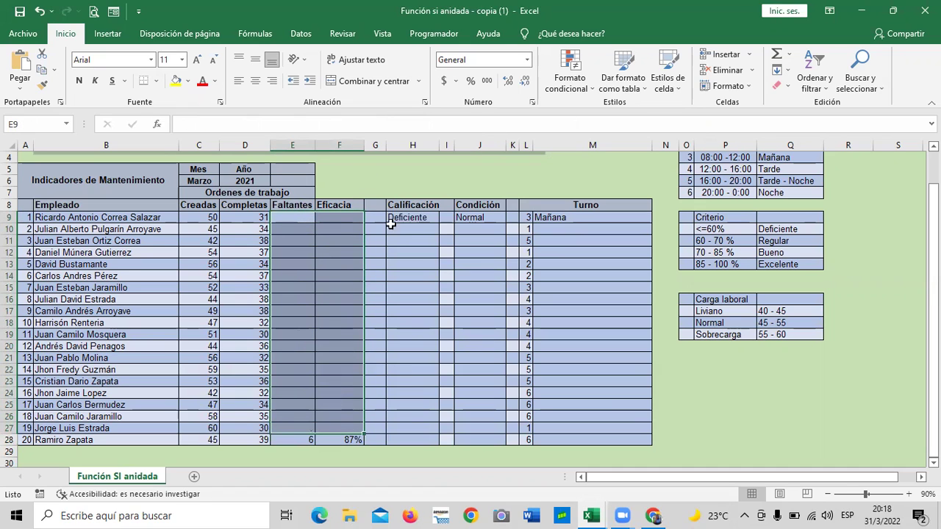
click(393, 218)
key(Delete)
drag(292, 439, 330, 439)
key(Delete)
click(466, 218)
key(Delete)
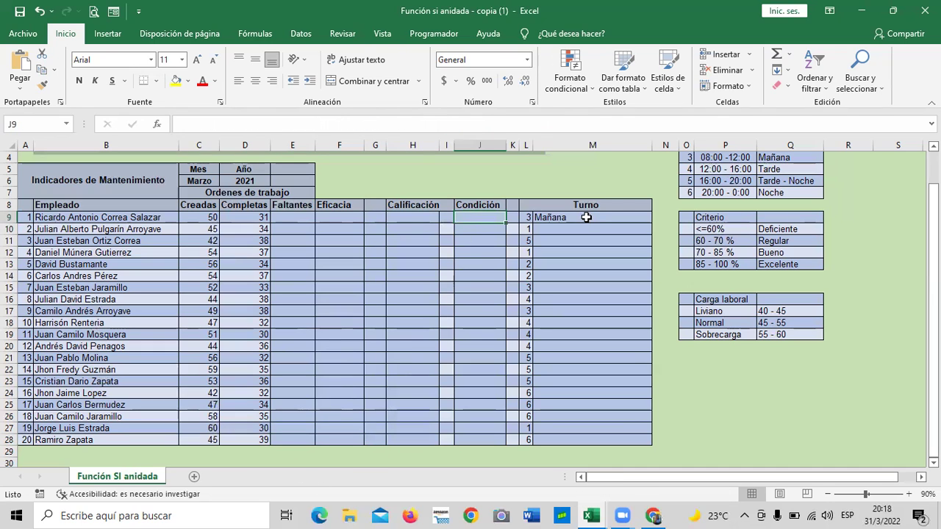
click(581, 217)
key(Delete)
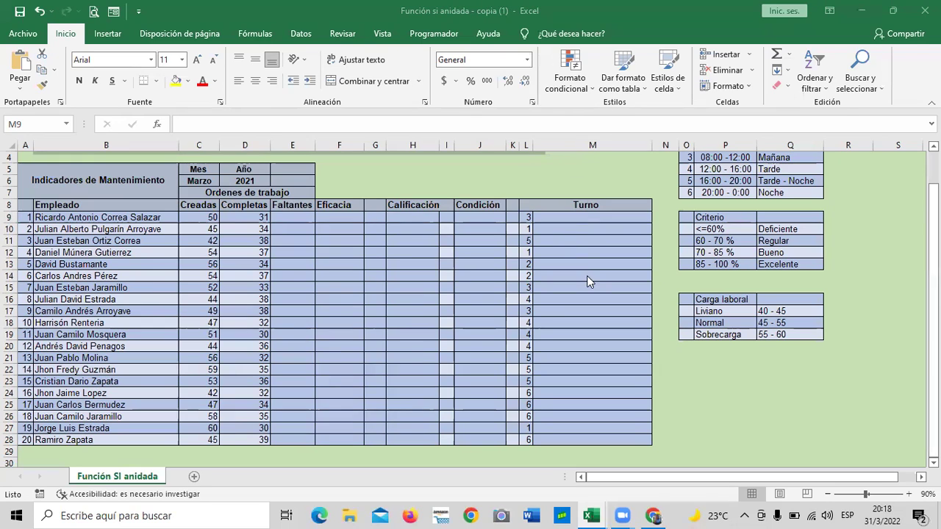
click(523, 216)
click(528, 300)
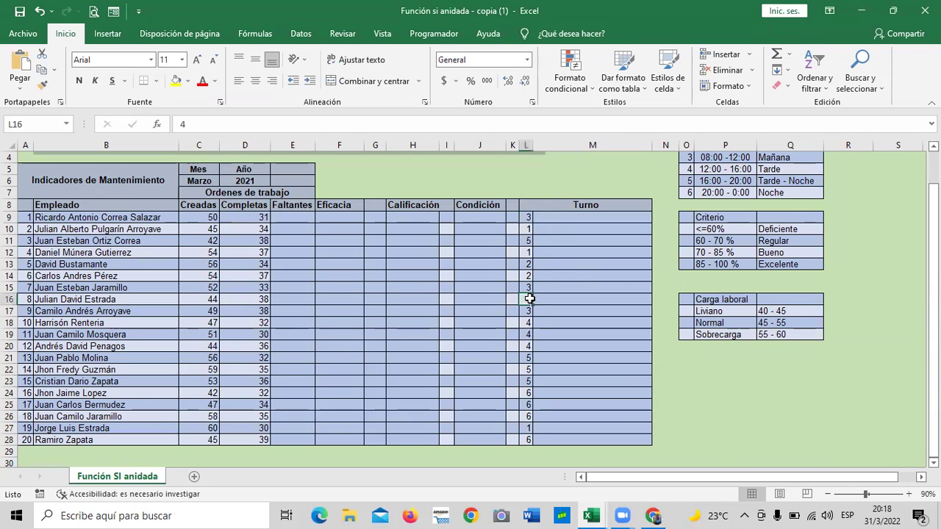
click(524, 428)
click(527, 219)
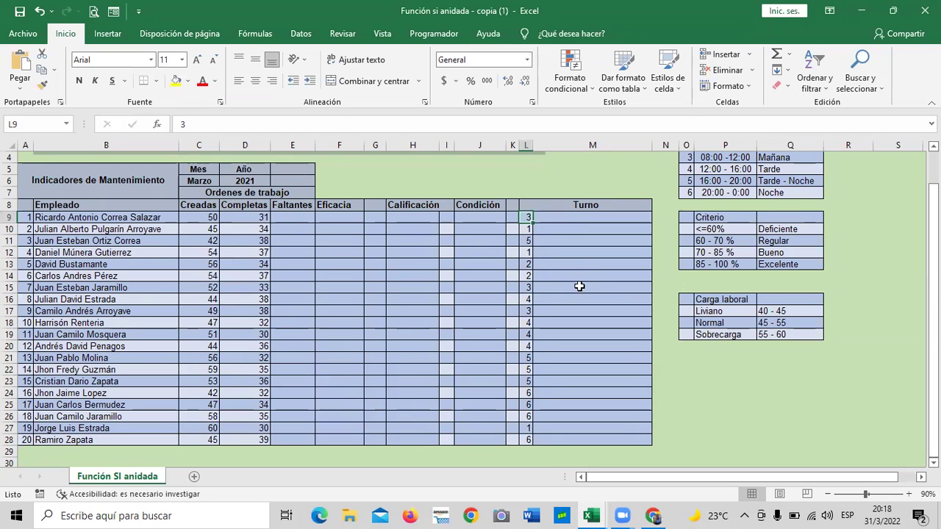
scroll(579, 286, up, 1)
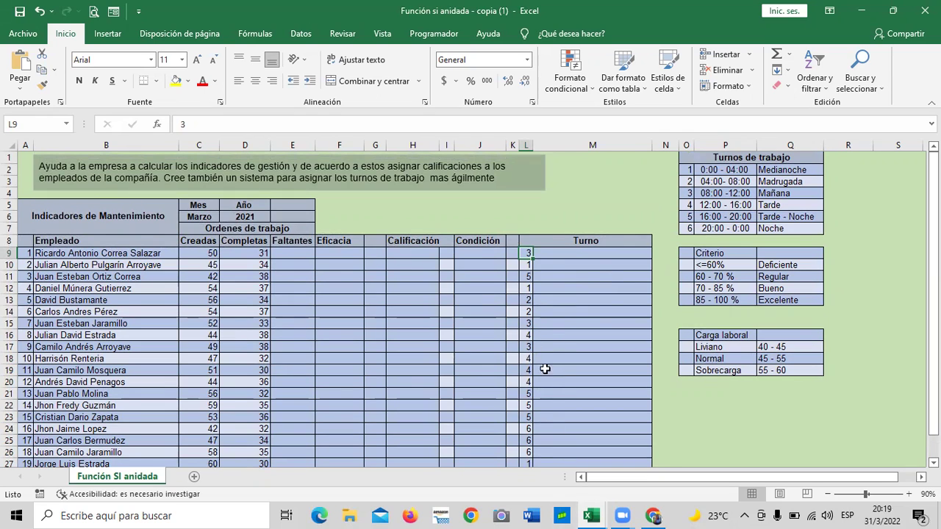
click(638, 208)
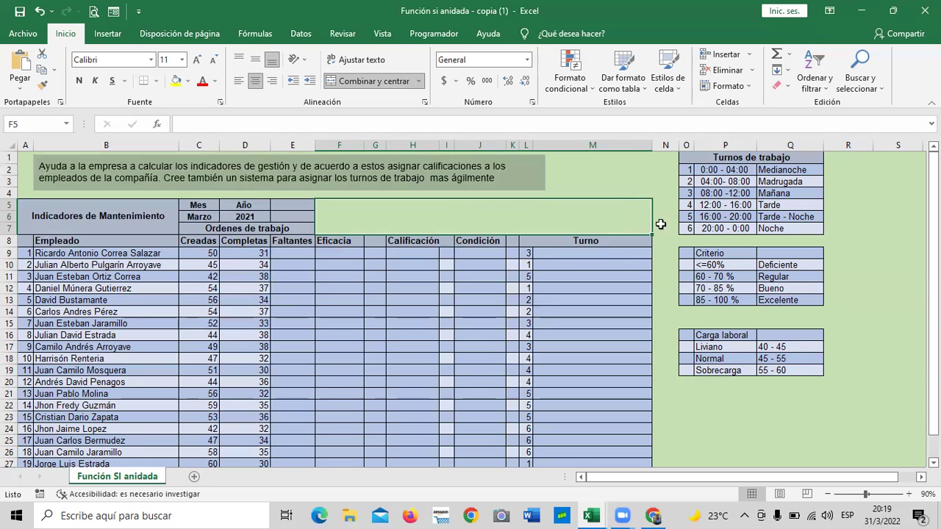
click(622, 245)
click(604, 257)
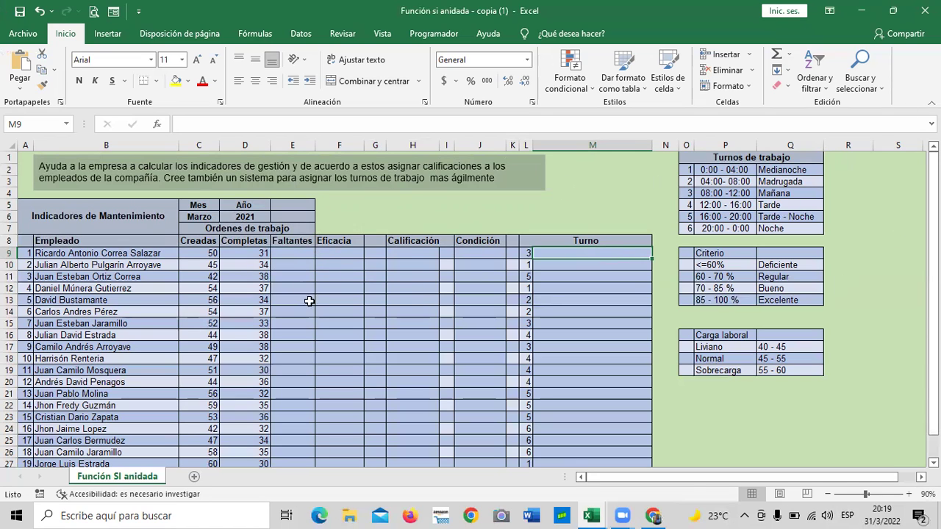
Enter =C9-D9 in Faltantes cell E9, giving 19.
click(286, 252)
text(=)
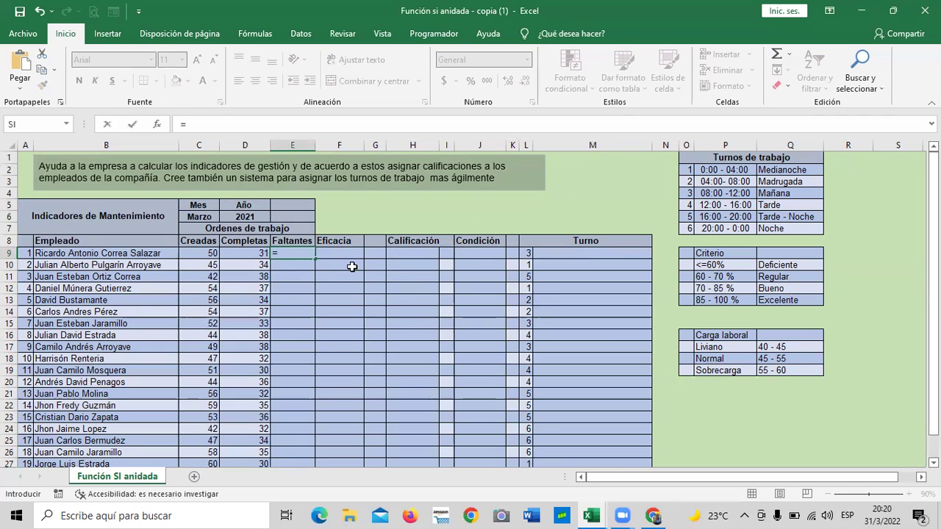
click(205, 251)
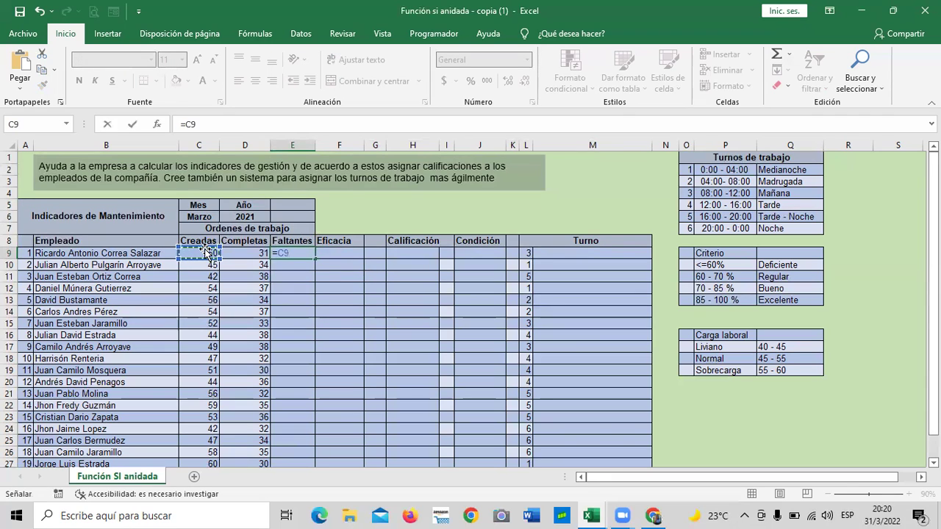
text(-)
click(237, 252)
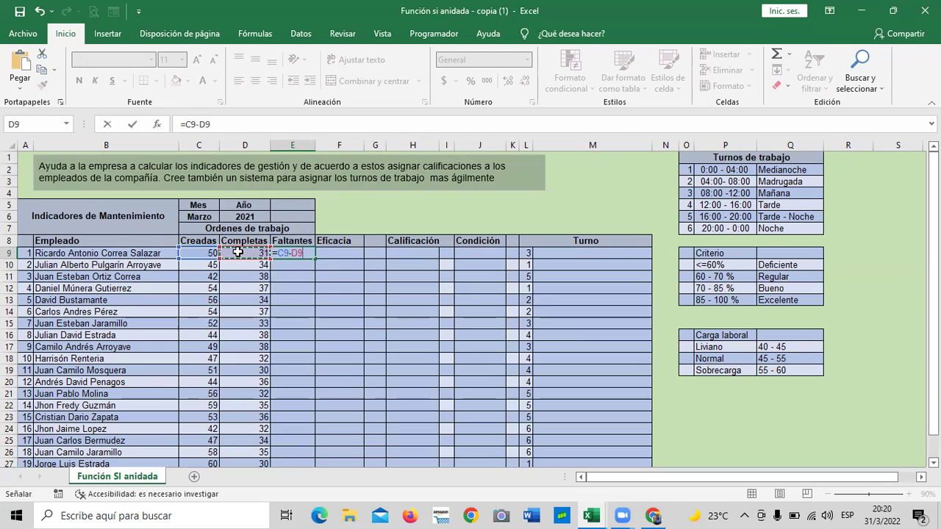
key(Return)
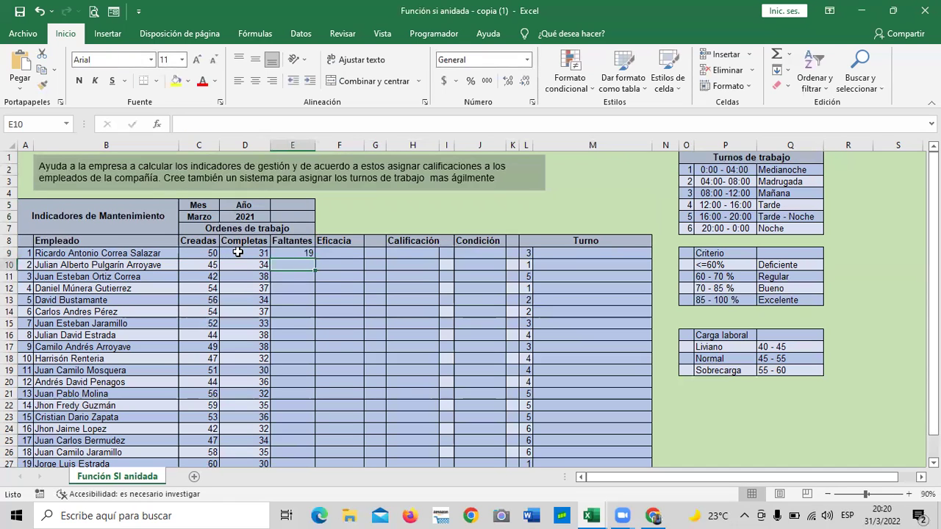
Fill the E9 Faltantes formula down to row 27 for every employee.
click(319, 349)
click(292, 252)
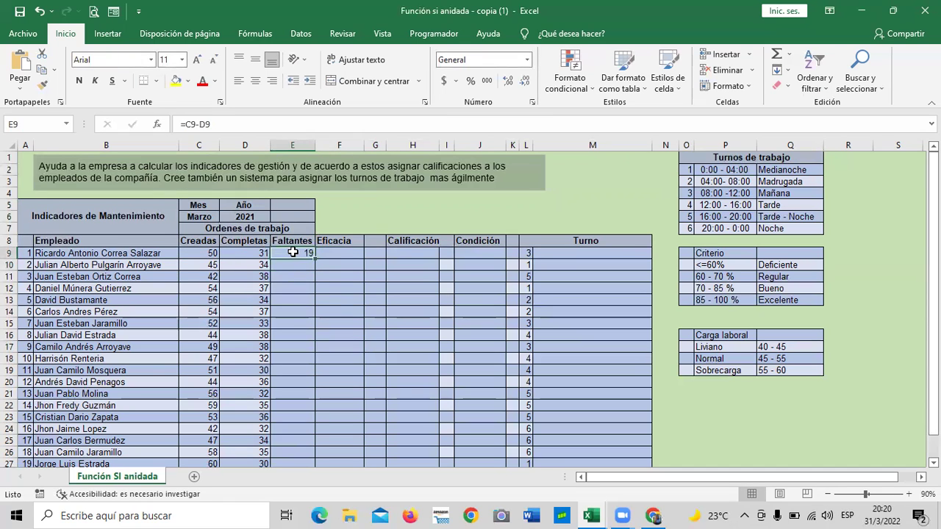
scroll(311, 294, down, 2)
scroll(311, 294, up, 2)
drag(315, 259, 313, 463)
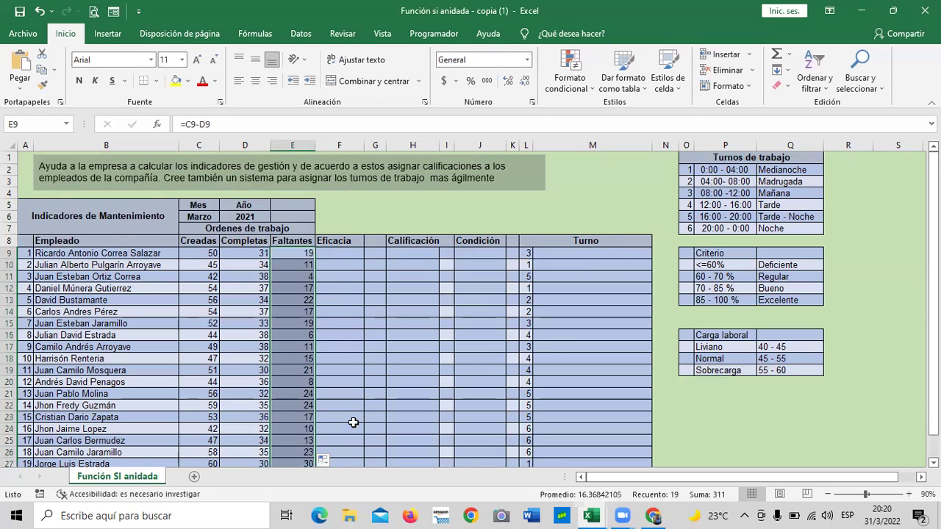
Enter =(D9*100%)/C9 in Eficacia cell F9 for the first employee.
click(352, 380)
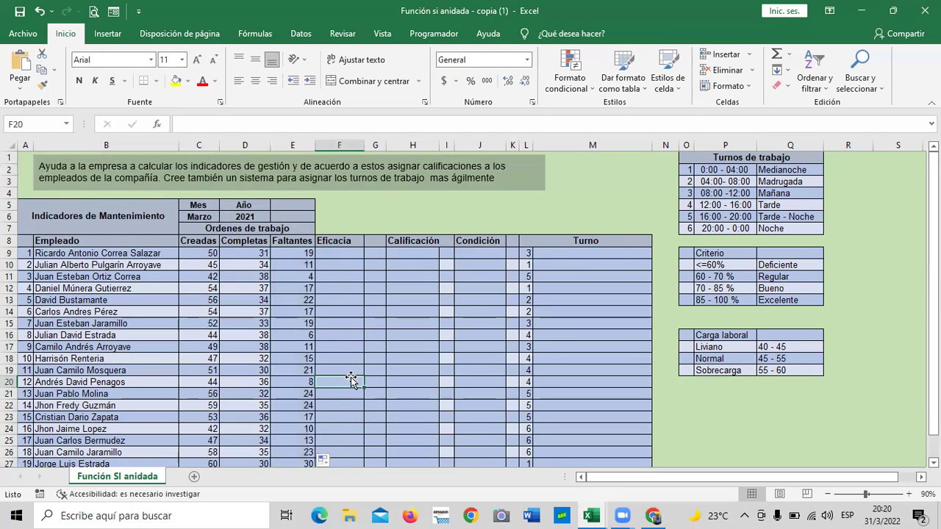
click(341, 253)
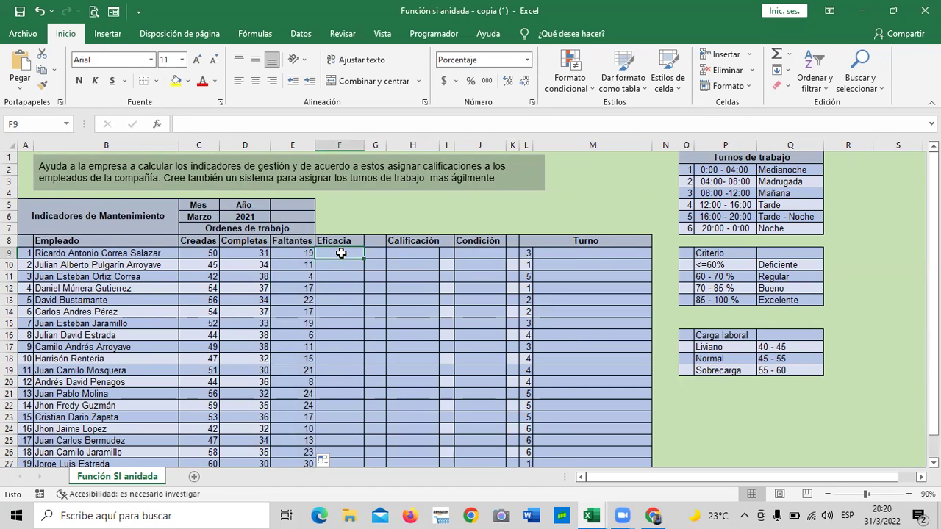
text(=)
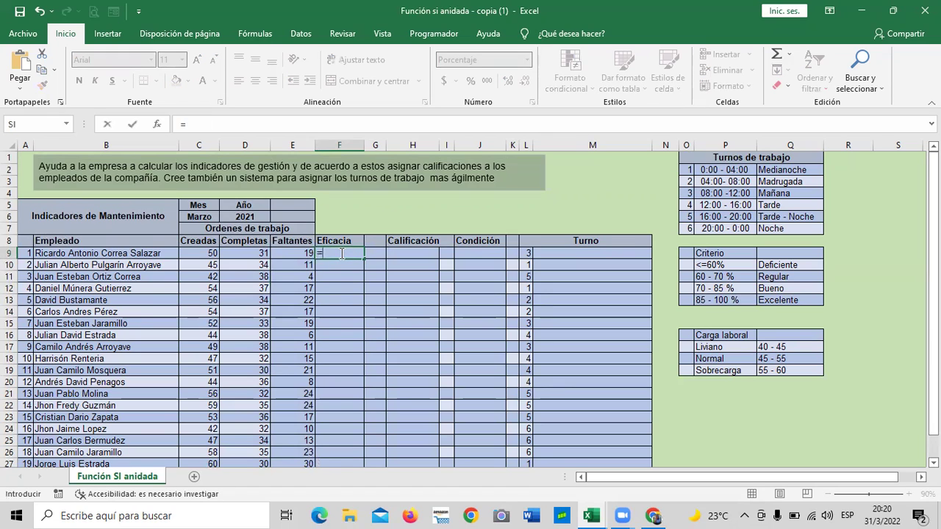
text(()
click(244, 253)
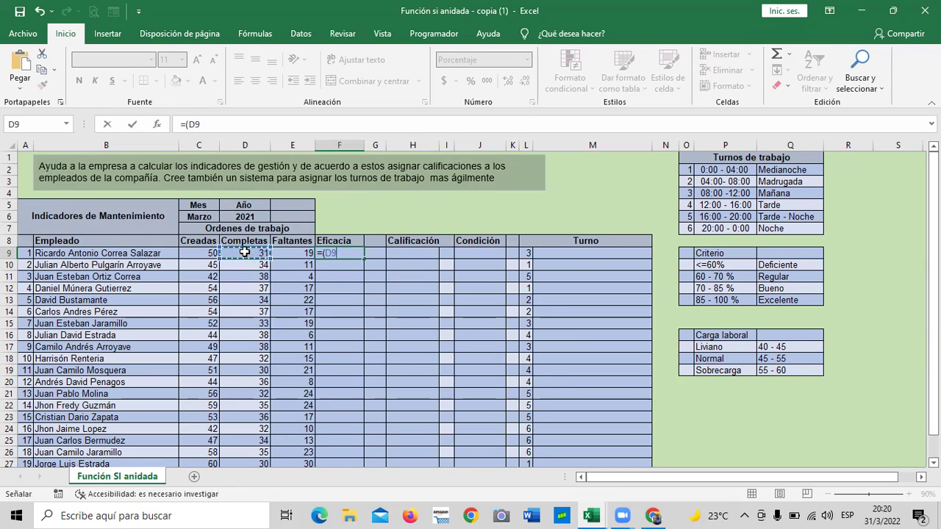
text(*100)
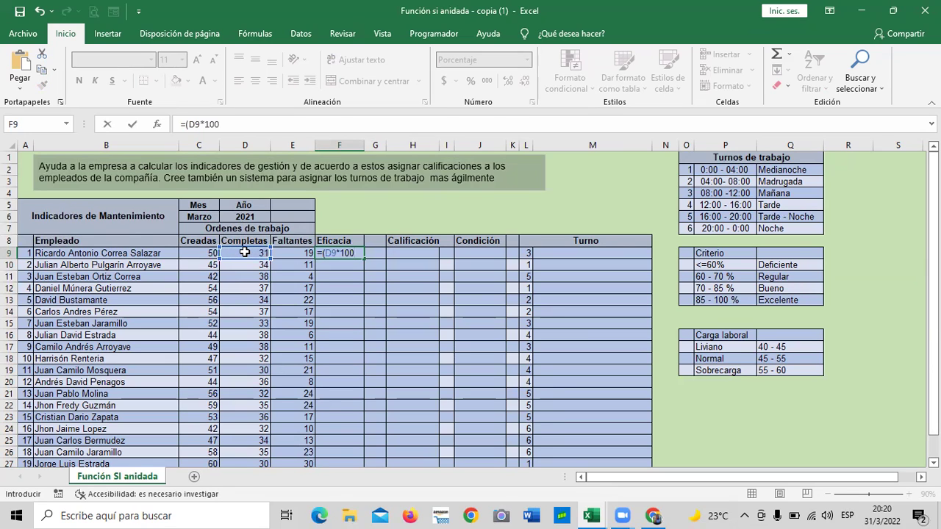
text(%))
text(/)
click(200, 253)
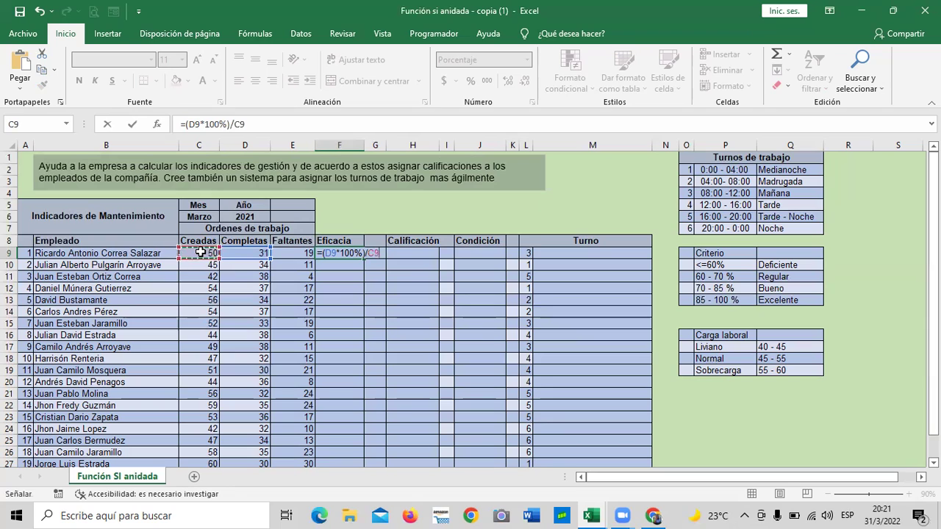
key(Return)
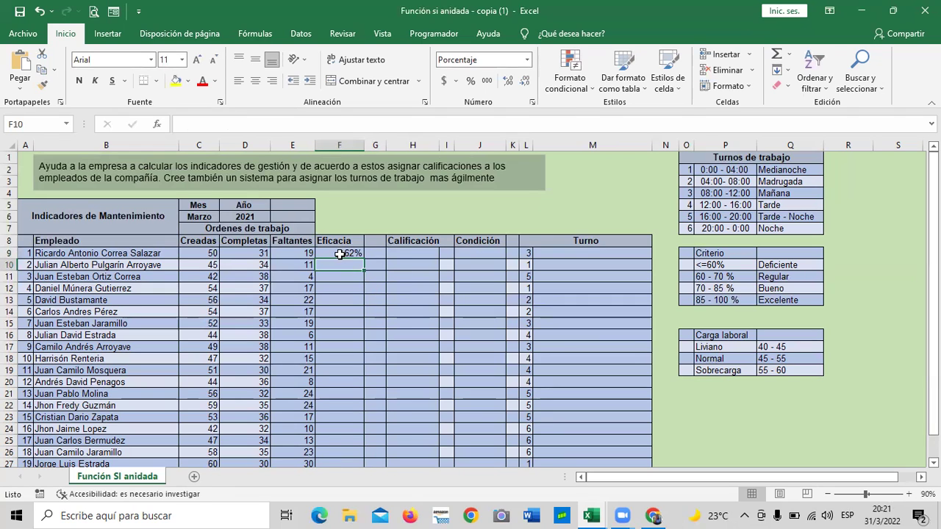
Confirm F9 shows 62% with the Porcentaje number format.
click(340, 254)
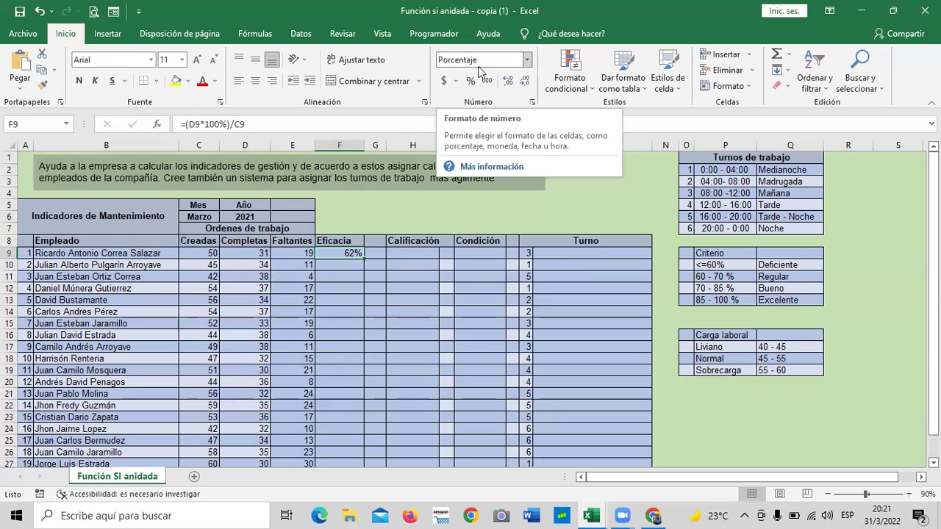
click(340, 358)
click(338, 311)
click(341, 273)
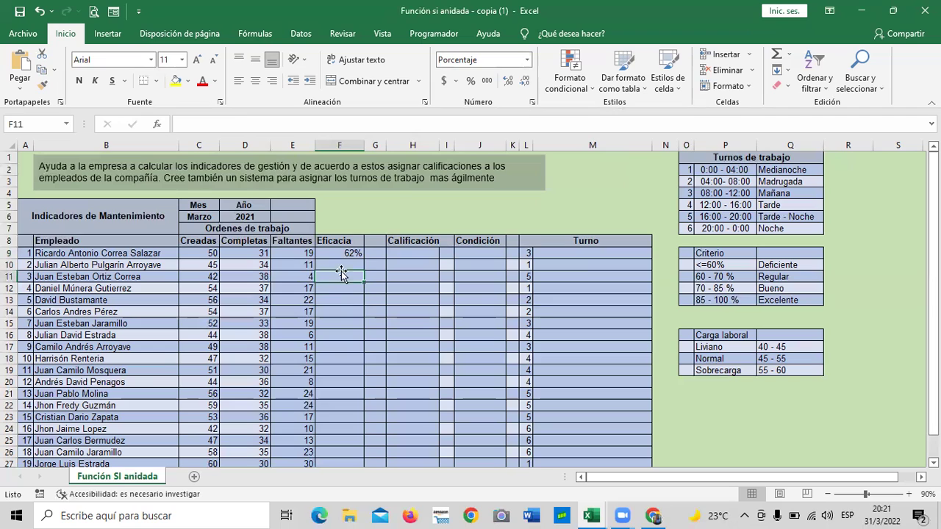
click(340, 265)
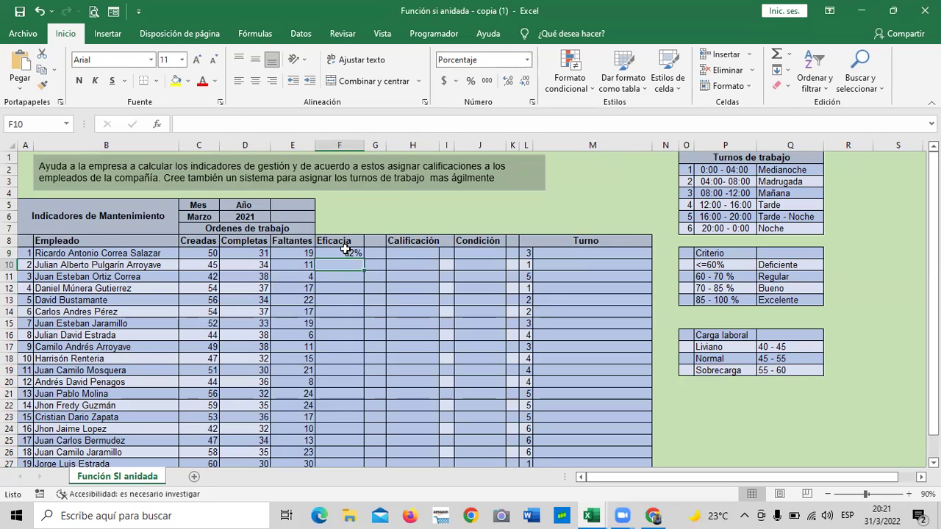
click(345, 250)
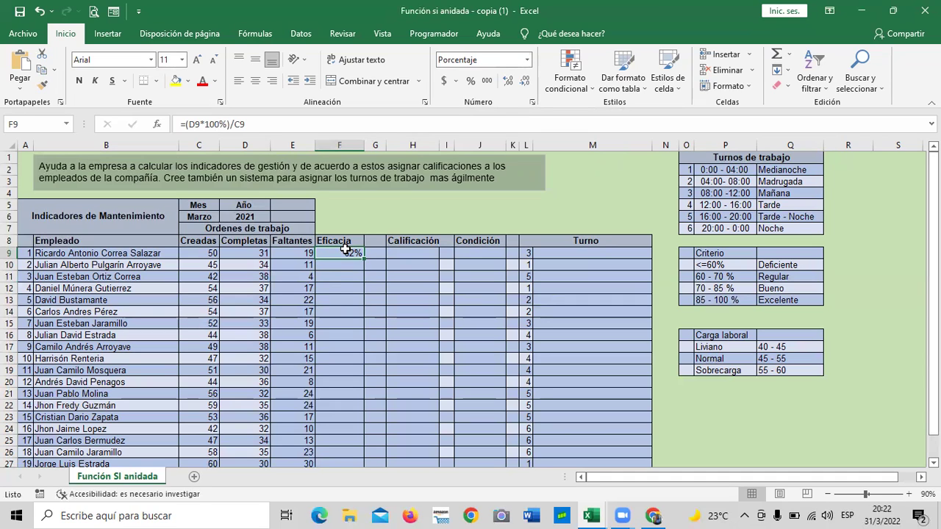
click(528, 60)
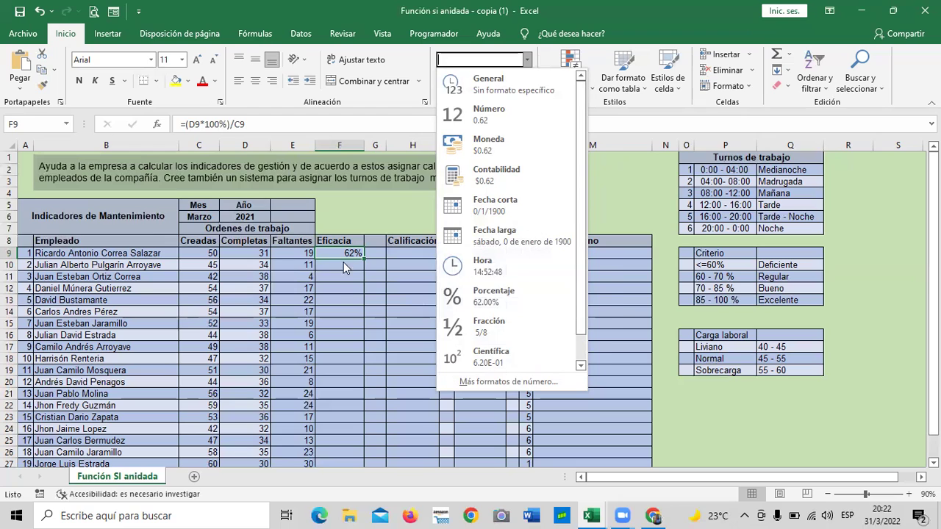
click(342, 253)
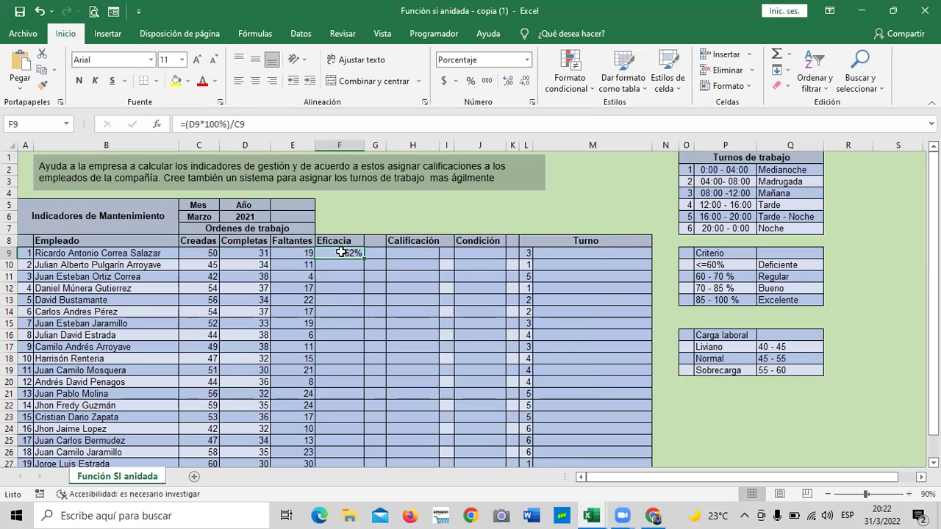
Enter the second employee's Eficacia formula in F10: completed orders D10 times 100% divided by created orders C10.
click(349, 299)
click(342, 252)
click(351, 346)
click(338, 263)
text(=)
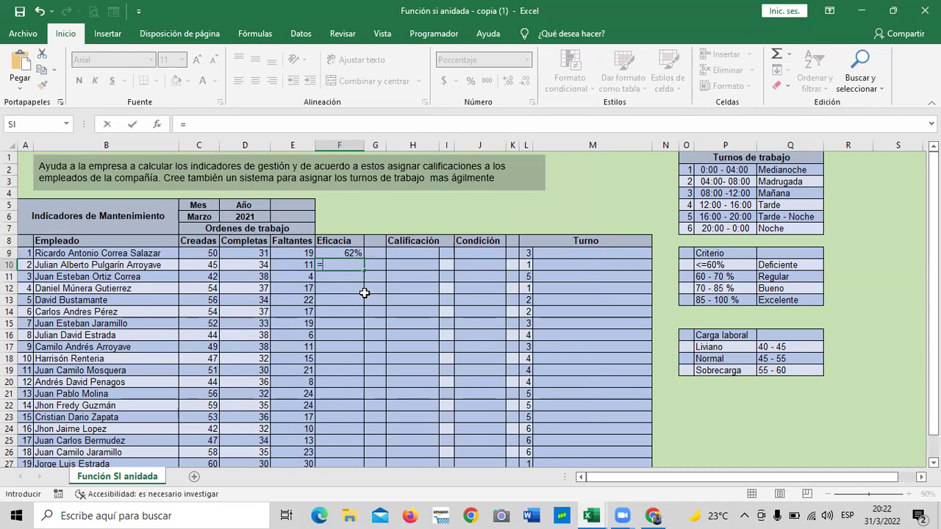
text(()
click(254, 264)
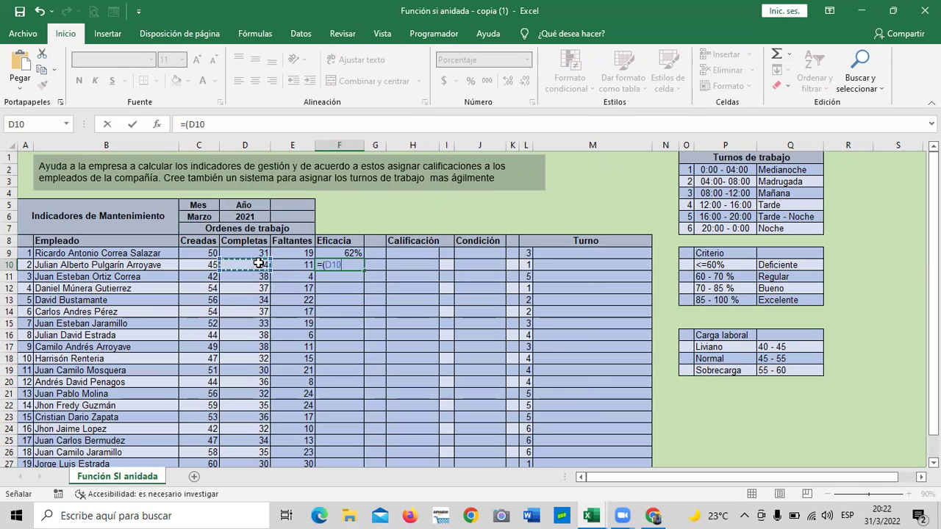
text(*100)
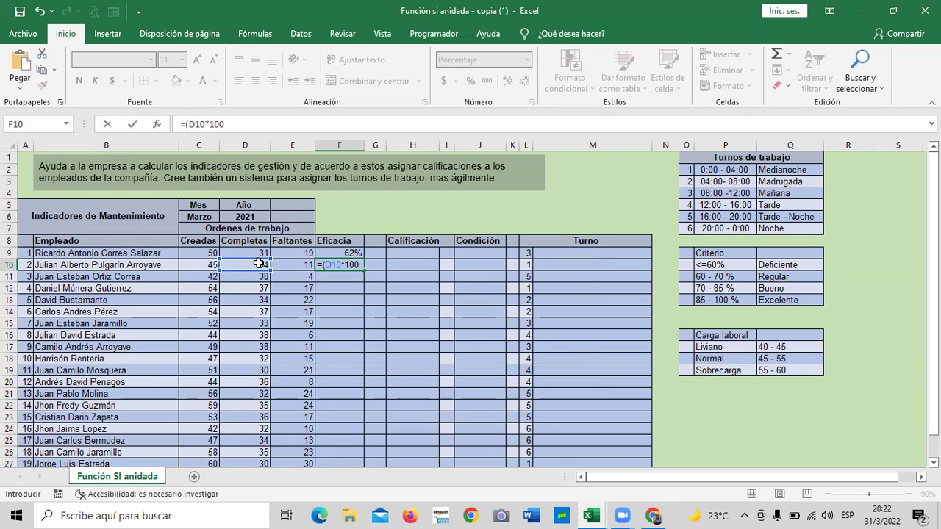
text(%)/)
click(198, 264)
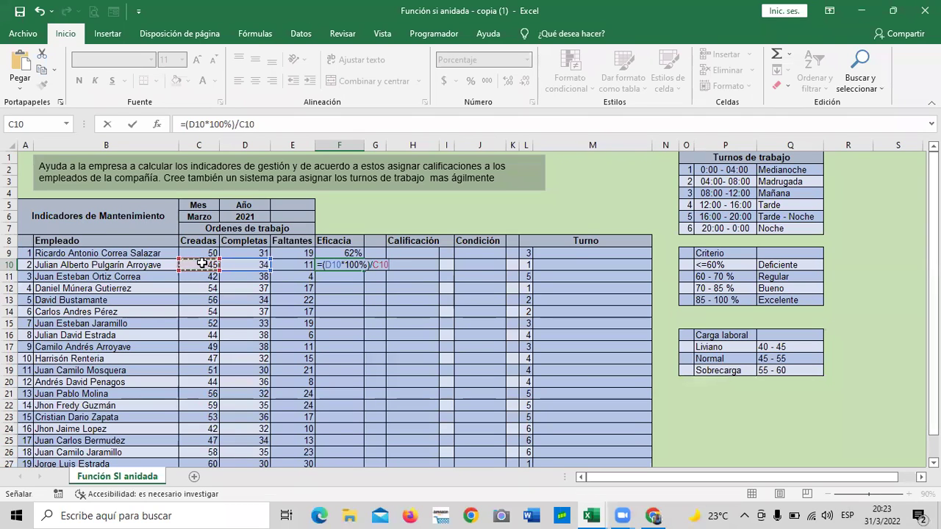
key(Return)
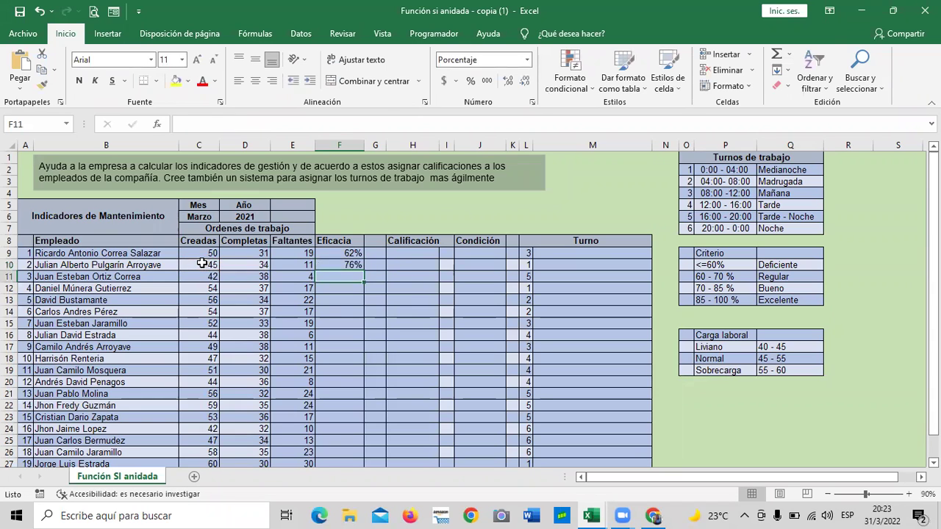
Copy F10's Eficacia formula down the column so every employee shows a percentage, 62% to 87%.
click(355, 262)
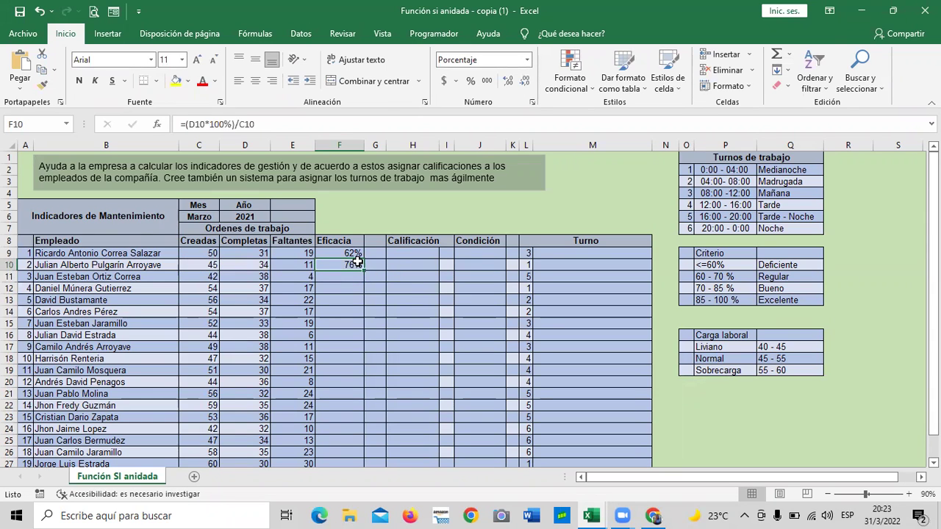
mouse_move(357, 262)
mouse_down()
mouse_move(358, 501)
mouse_move(347, 434)
mouse_up()
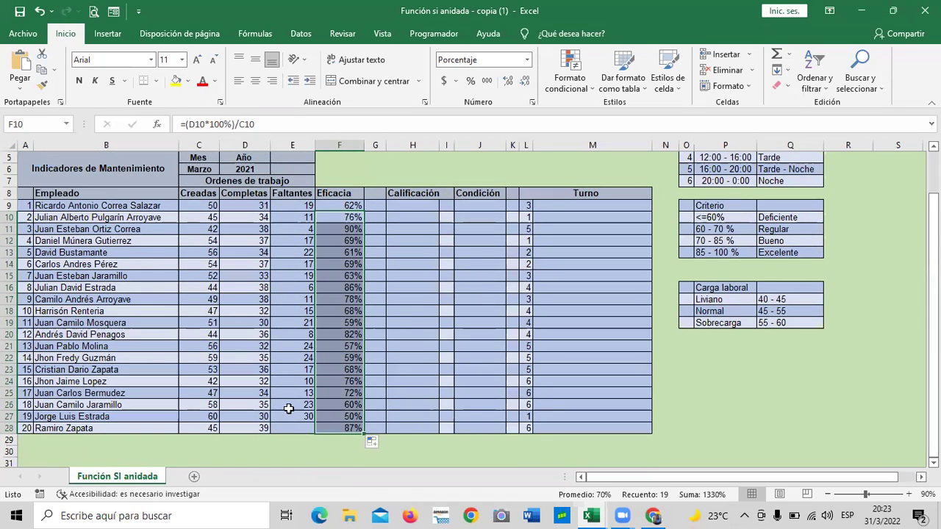
click(412, 381)
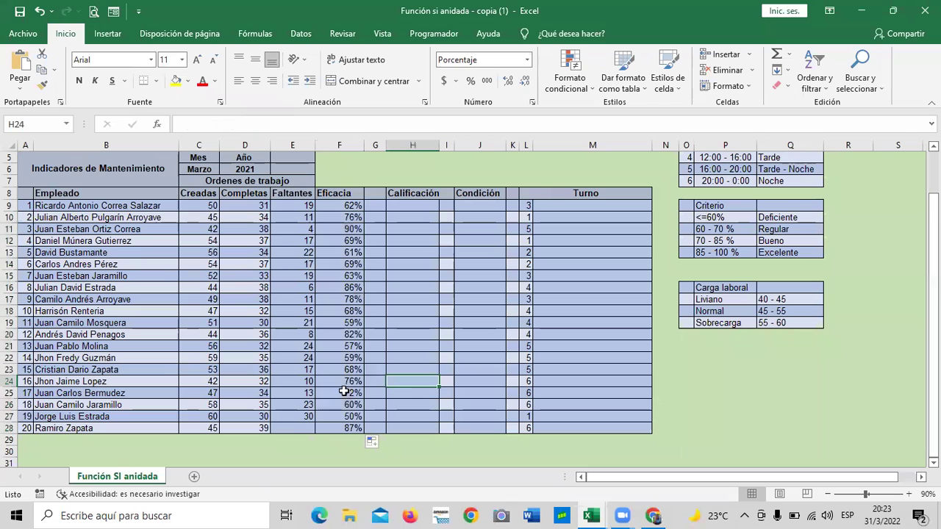
Extend the Faltantes formula =C27-D27 from E27 to E28, giving 6 for the last employee.
click(296, 416)
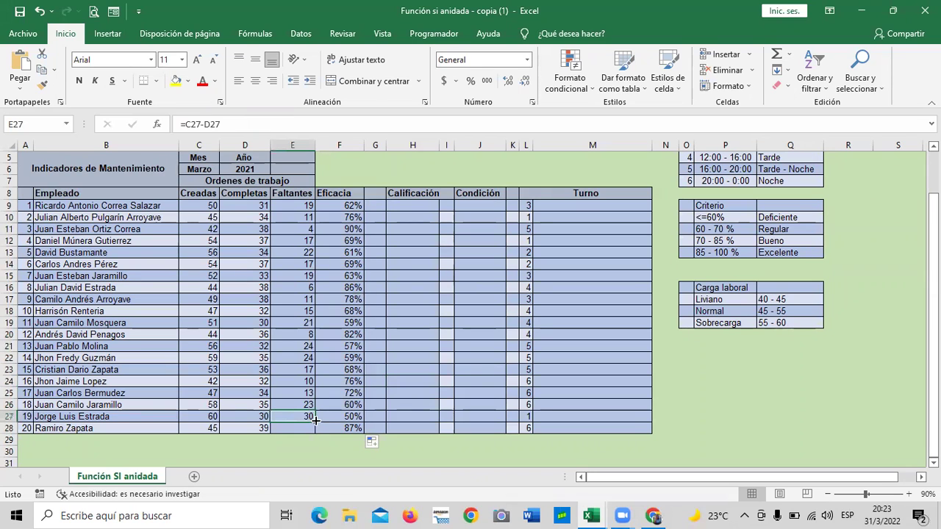
drag(315, 419, 315, 430)
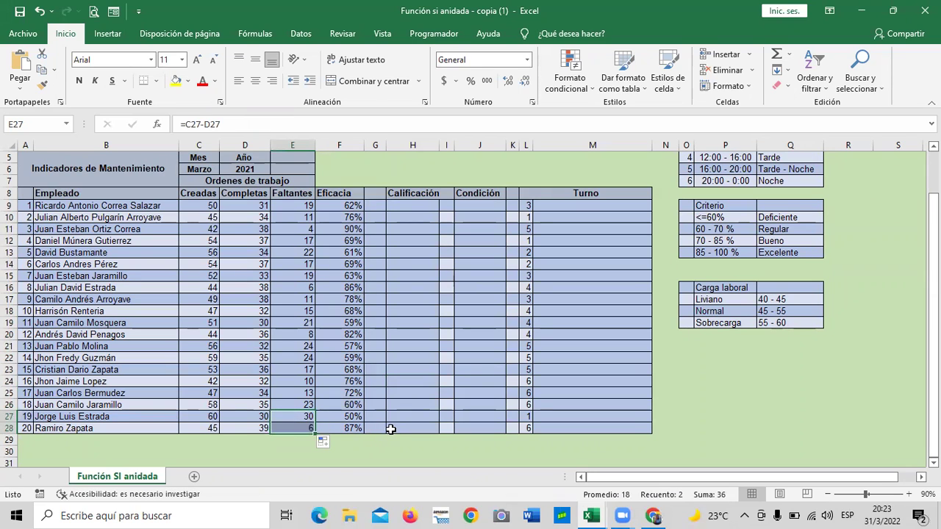
click(406, 417)
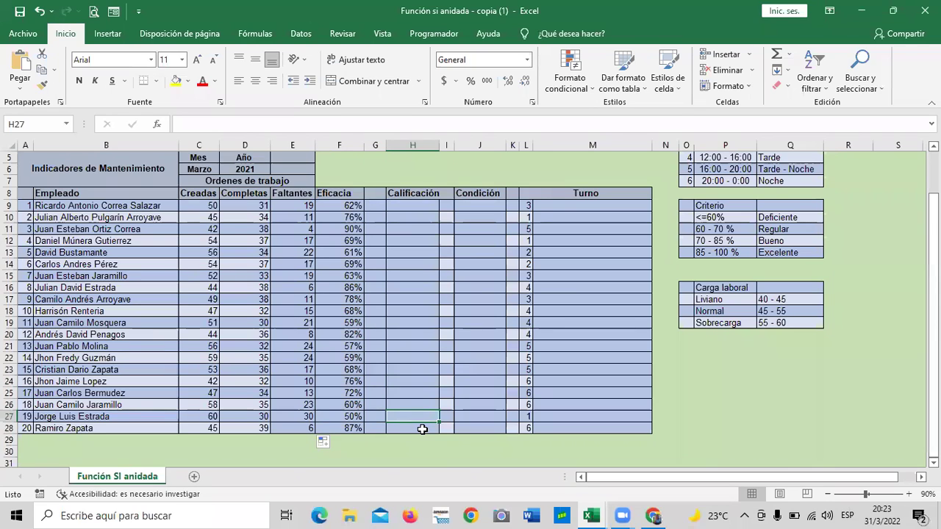
click(596, 359)
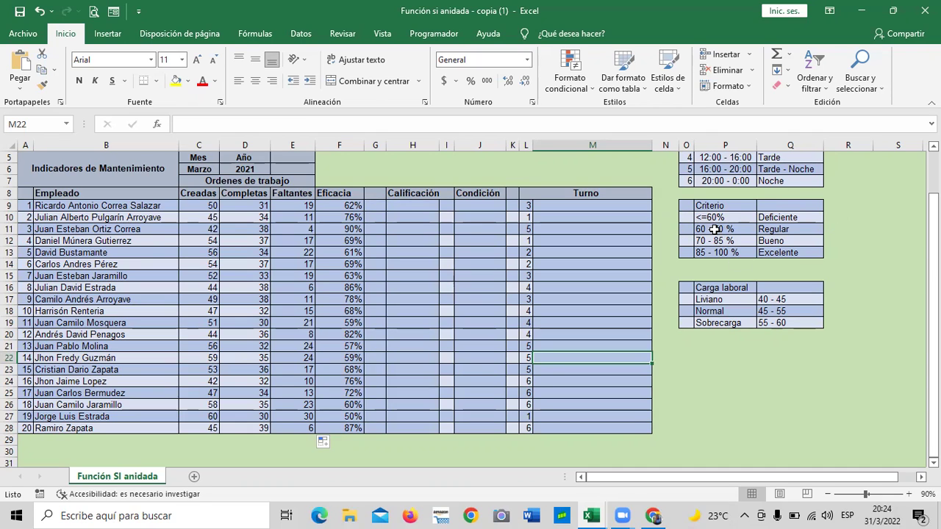
click(719, 228)
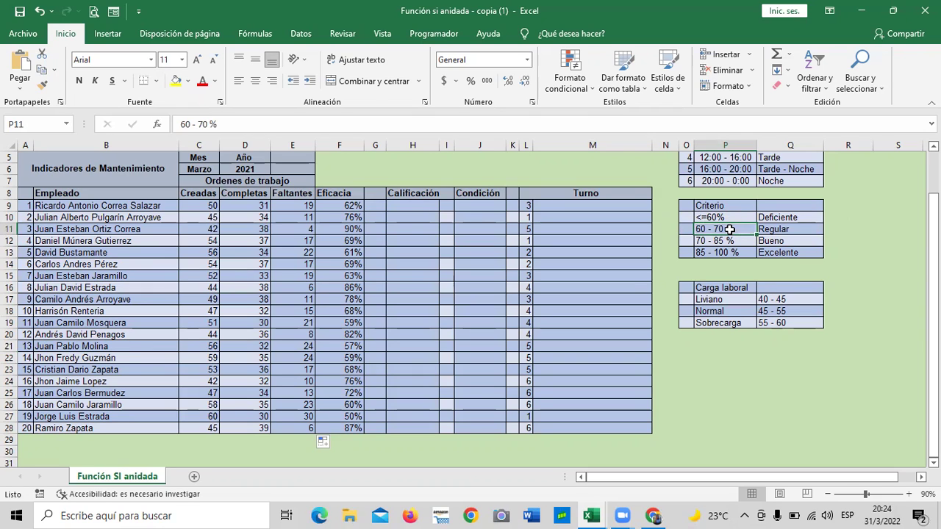
click(724, 240)
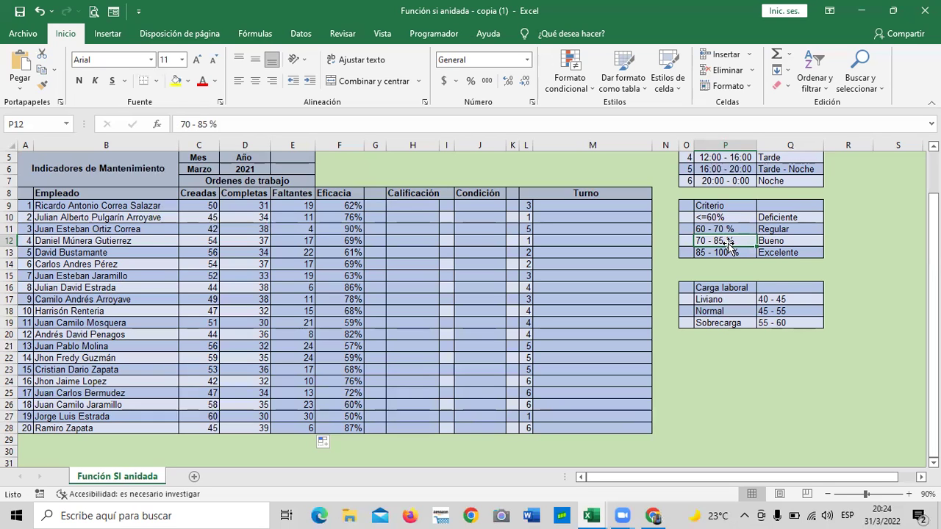
click(702, 252)
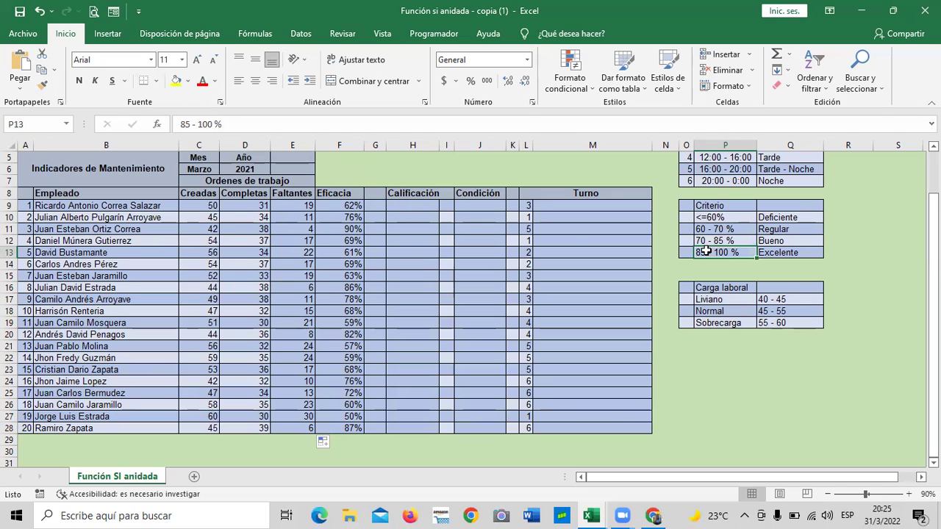
click(415, 206)
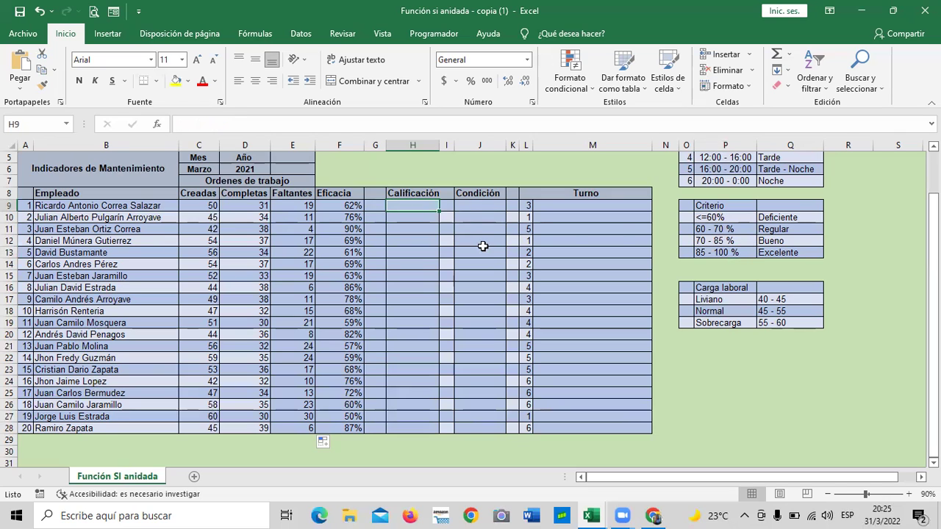
Start H9 with =SI(F9<=60%;"Deficiente"; fixing the misspelling of Deficiente.
text(=)
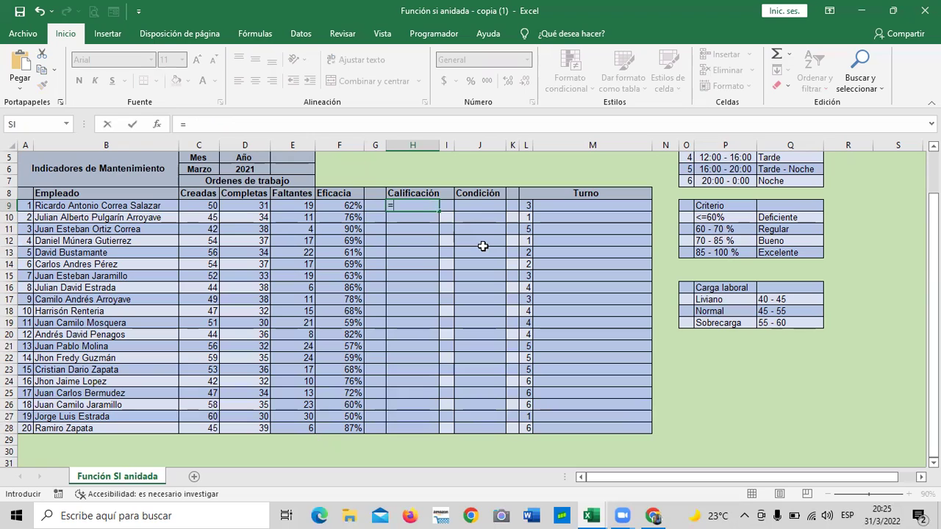
text(si)
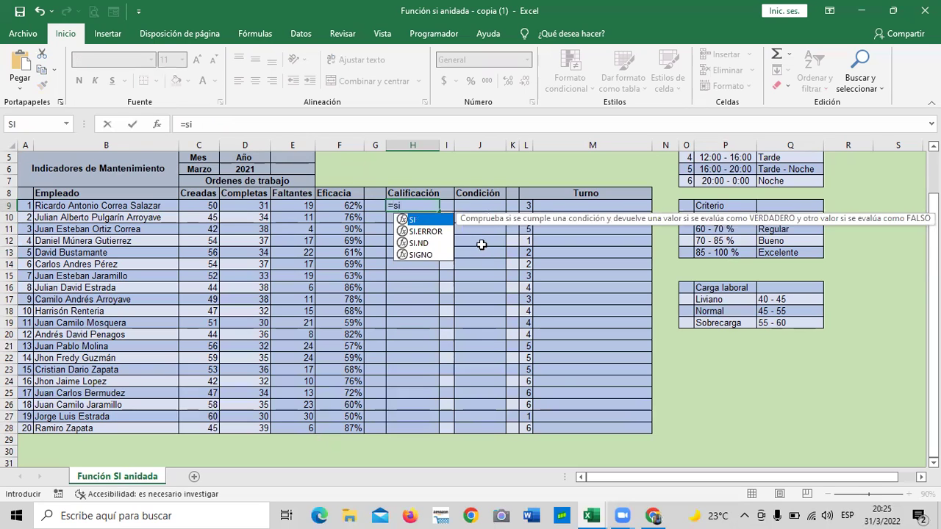
double_click(443, 220)
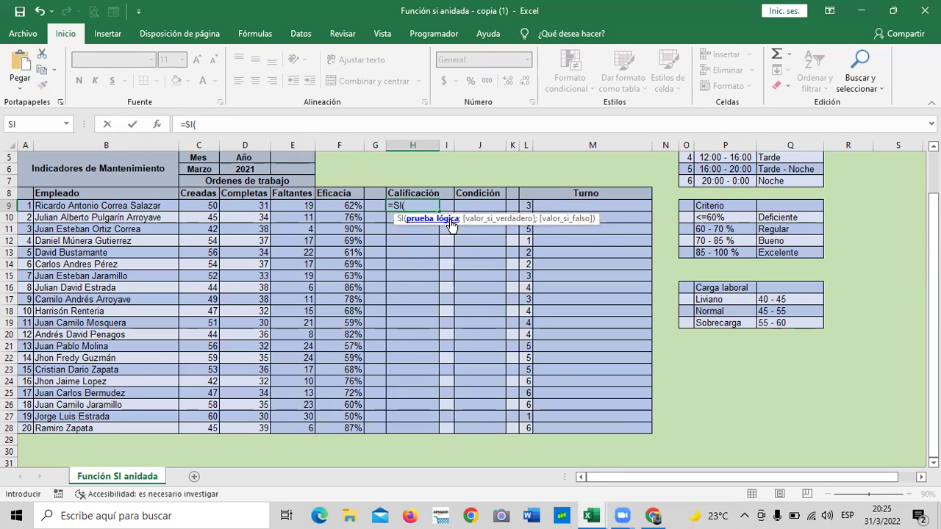
click(338, 206)
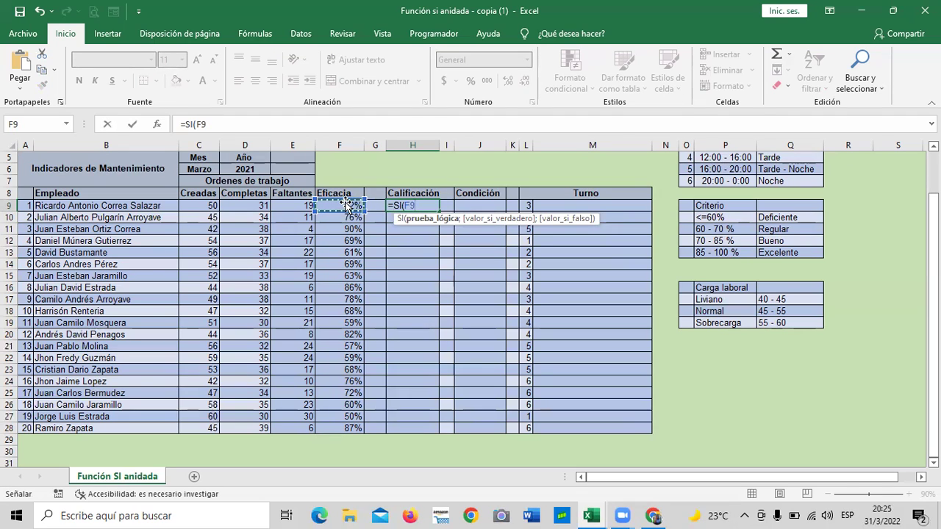
text(<)
text(=60)
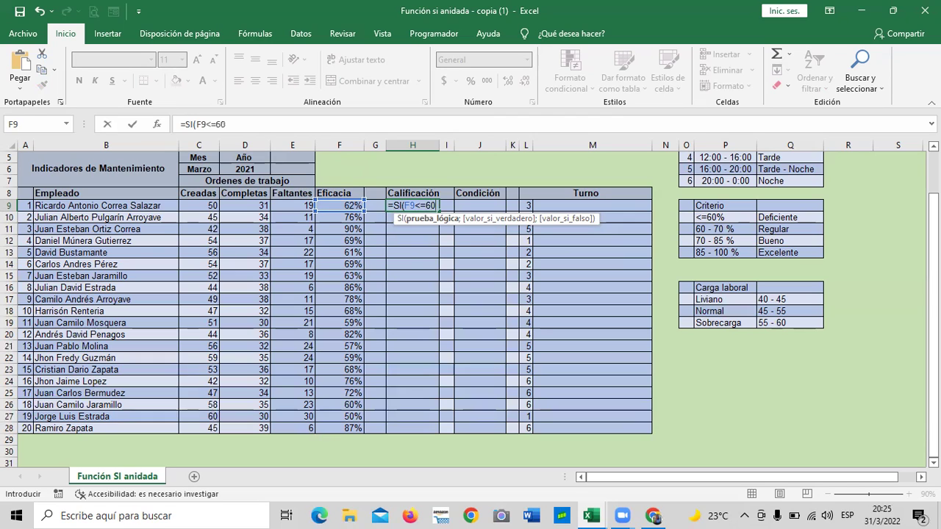
text(%;)
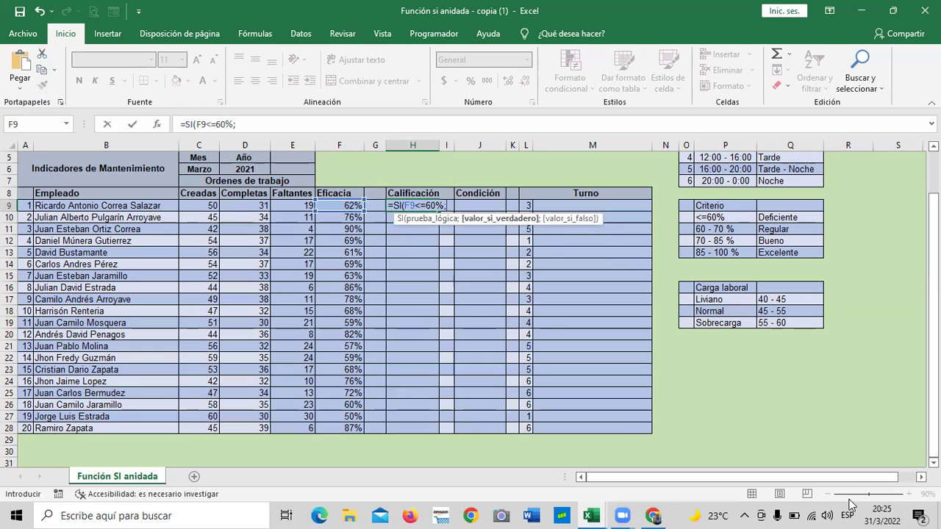
text(")
text(Deficinete)
key(BackSpace)
key(BackSpace)
key(BackSpace)
key(BackSpace)
text(ente")
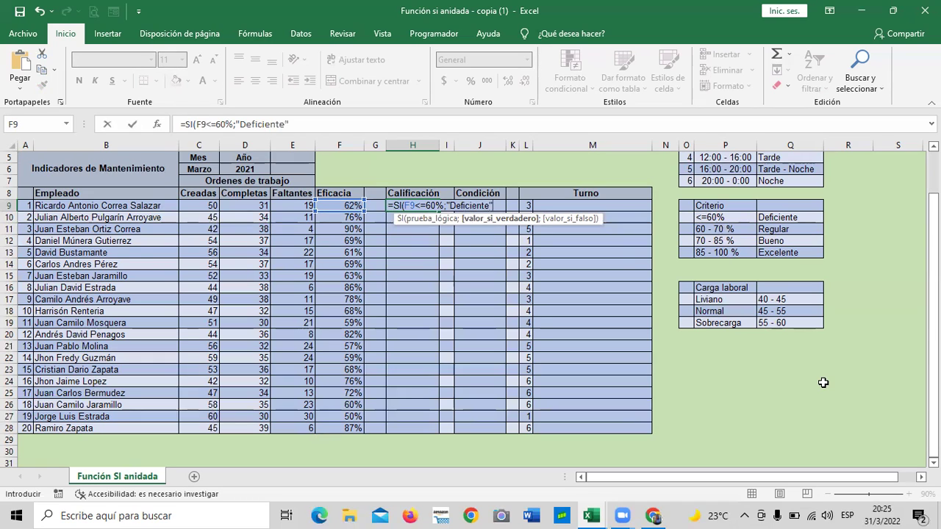
text(;s)
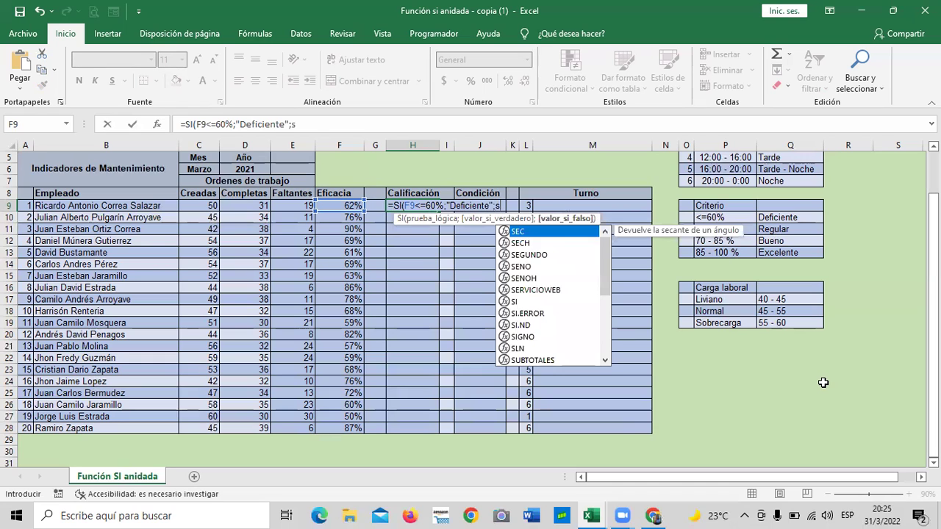
text(i)
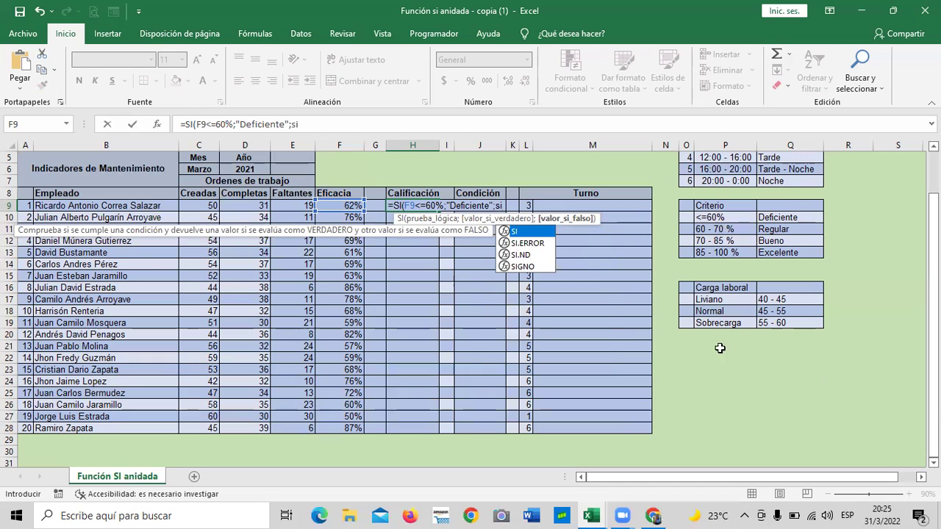
Add the nested SI(F9<=70%;"Regular"; band to H9 and begin a third SI.
double_click(527, 230)
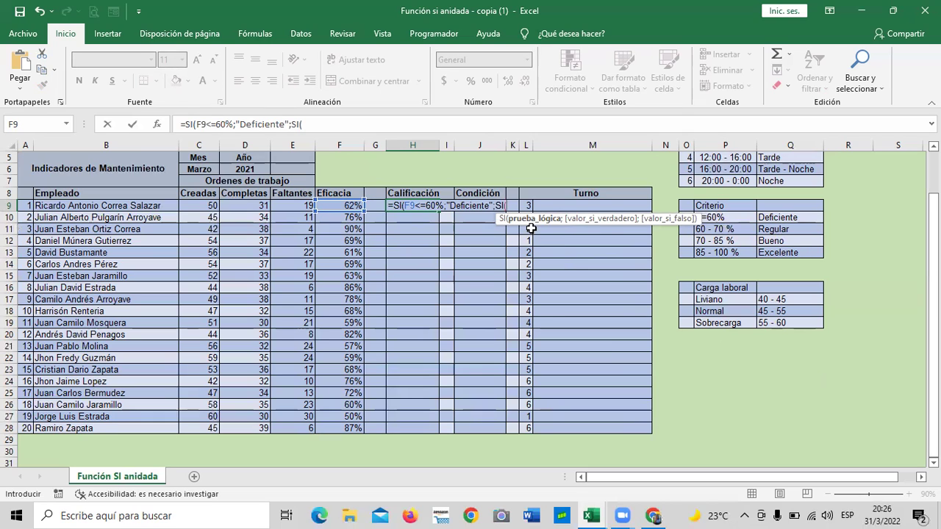
click(338, 206)
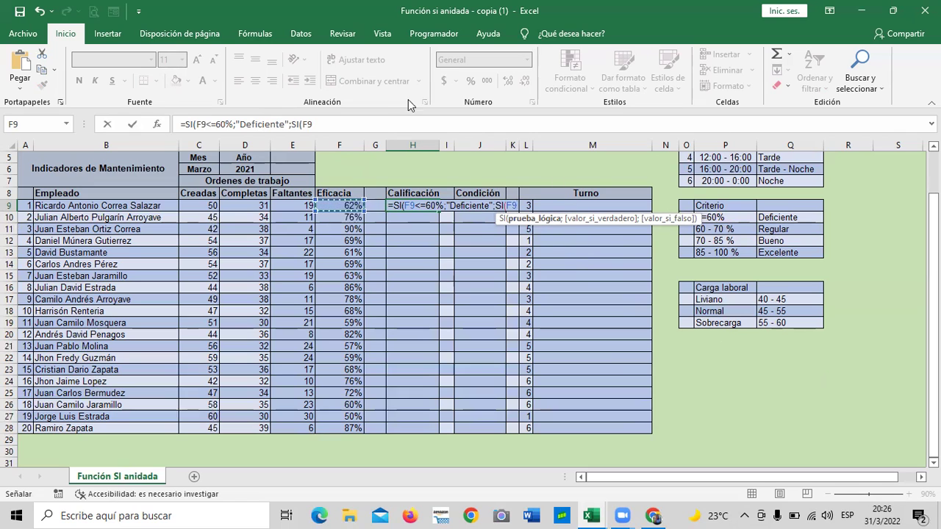
click(389, 123)
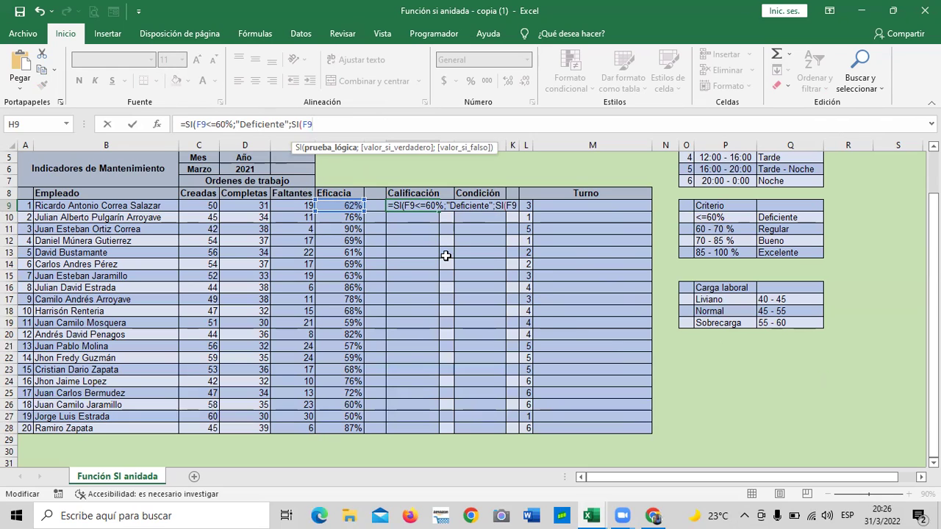
text(>)
key(BackSpace)
text(<)
text(=70)
text(%;)
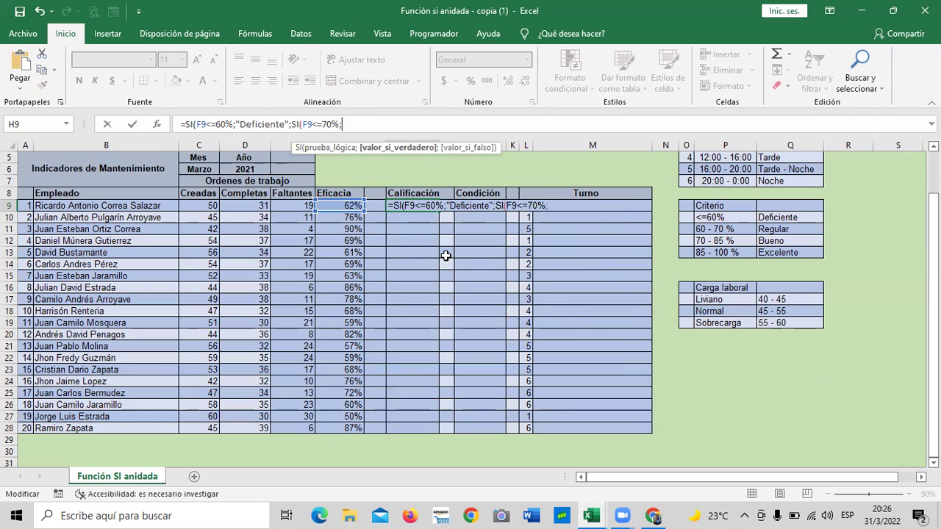
text(")
text(Regular)
text(",)
key(BackSpace)
text(;)
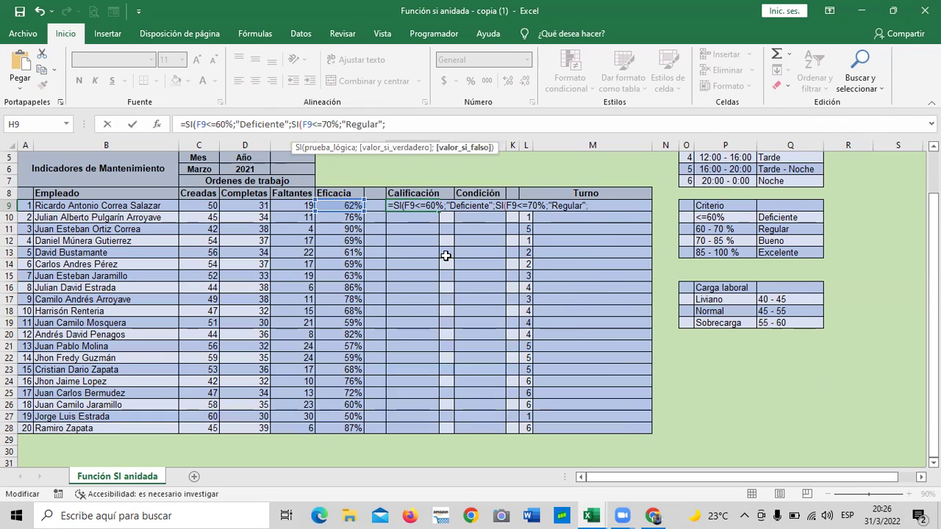
text(si)
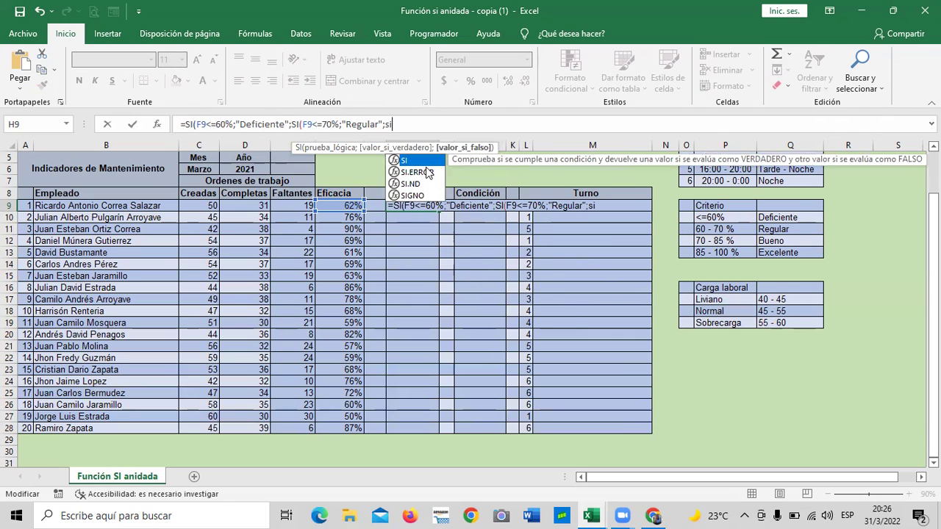
Add the third nested condition SI(F9<85%;"Bueno"; to the H9 formula.
double_click(423, 160)
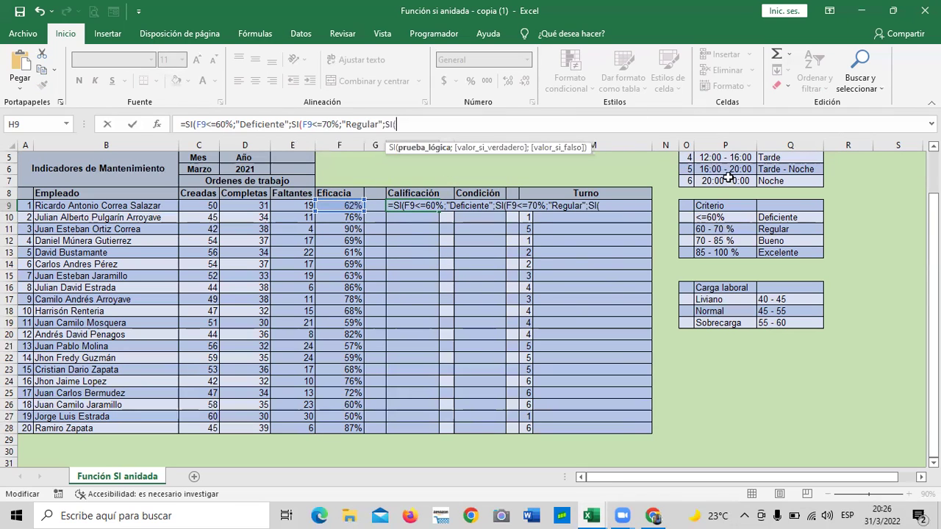
click(342, 206)
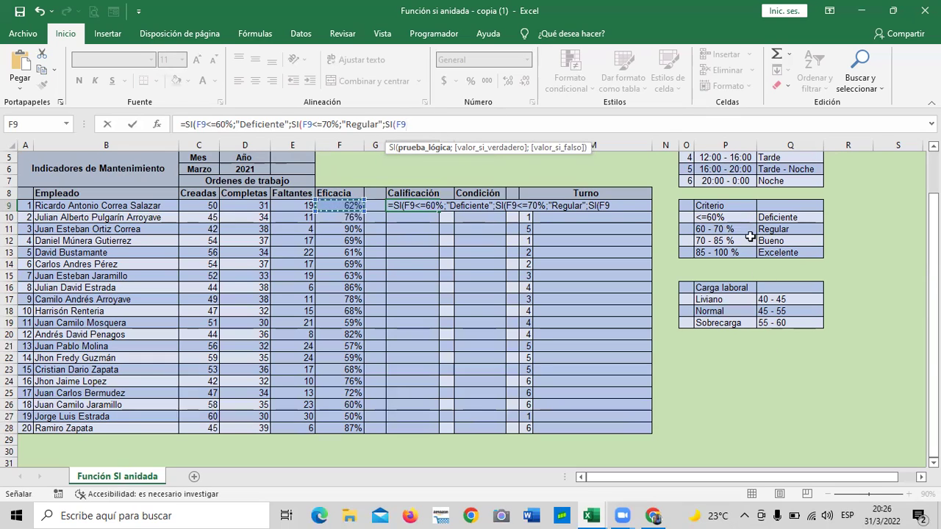
text(<=)
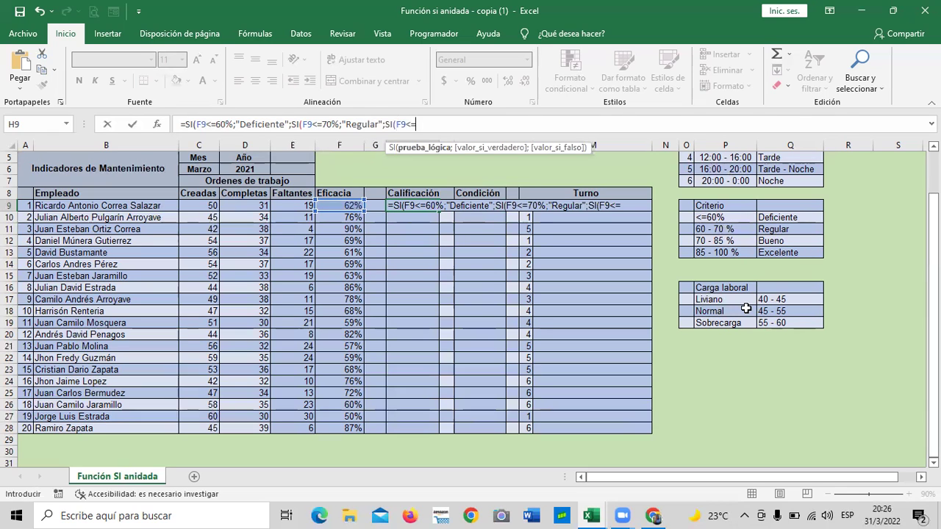
key(BackSpace)
text(85)
text(%;")
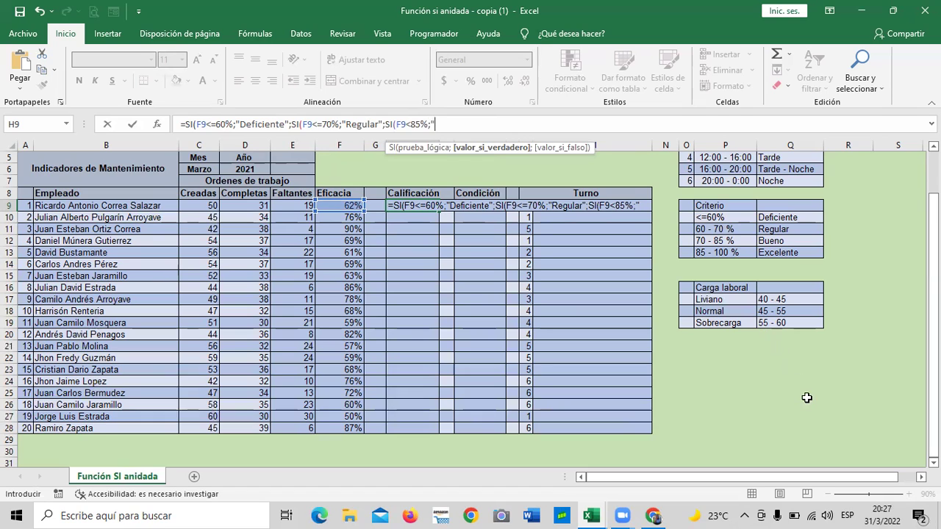
text(Bueno")
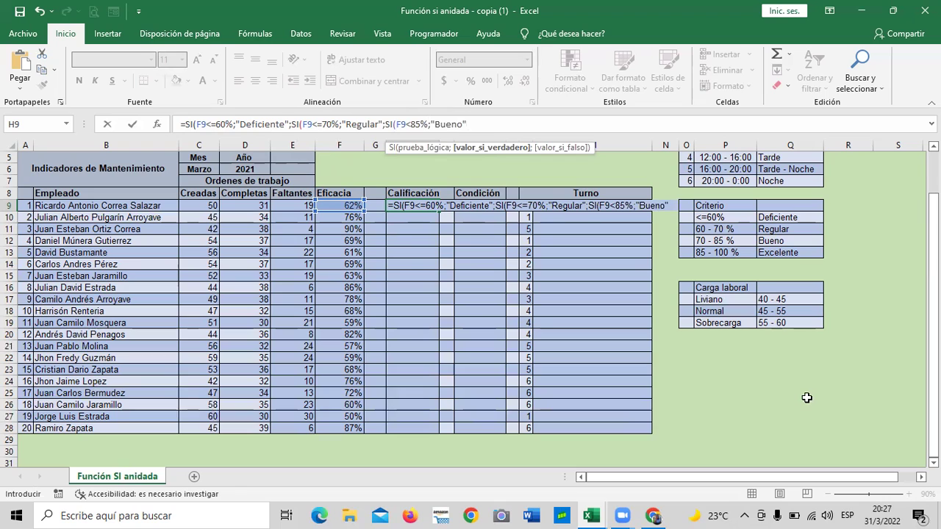
text(;)
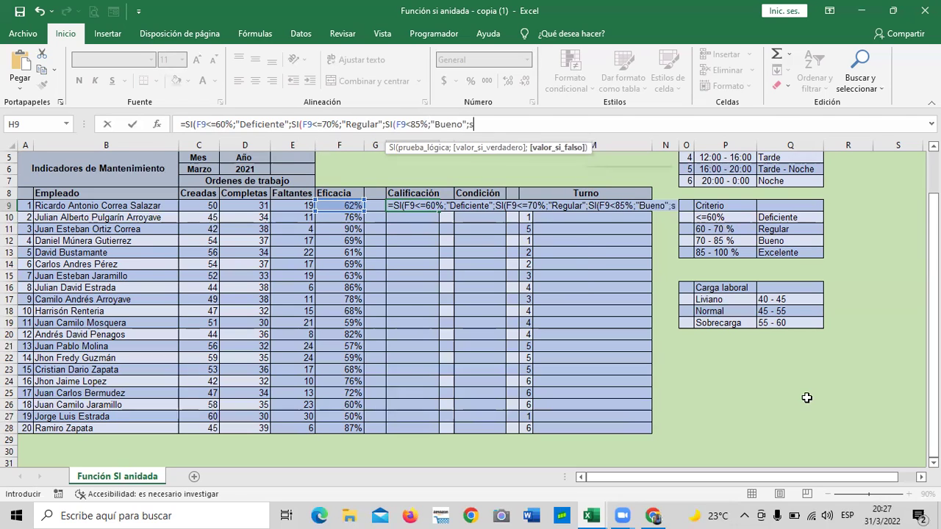
text(si)
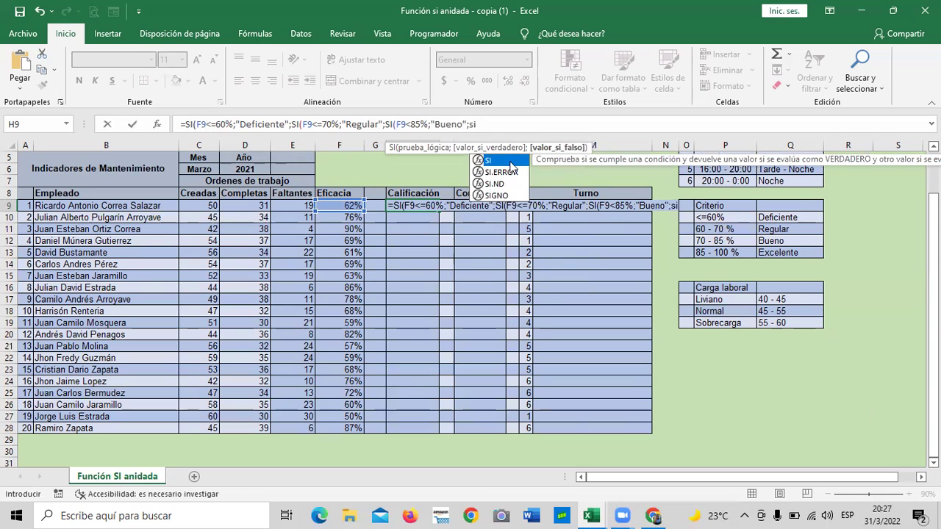
Add the final SI(F9>85%;"Excelente") band and close all the parentheses.
double_click(514, 159)
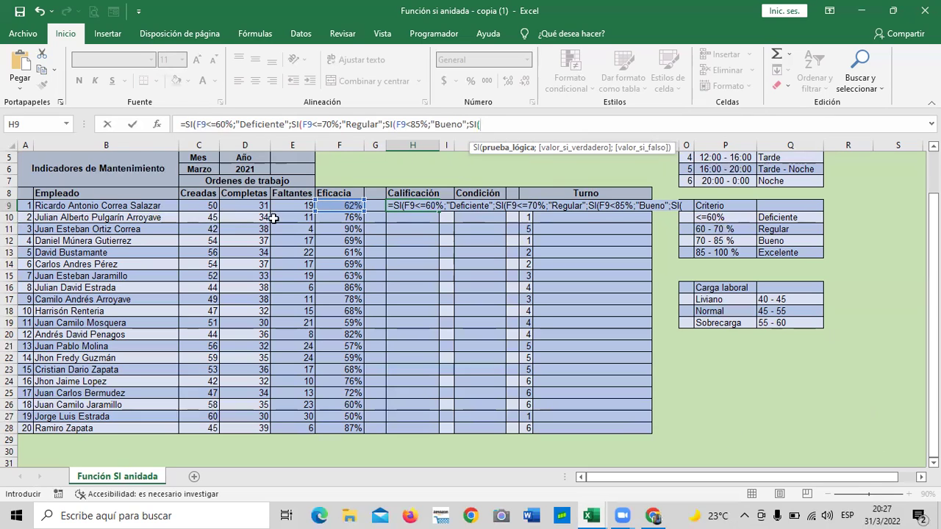
click(328, 206)
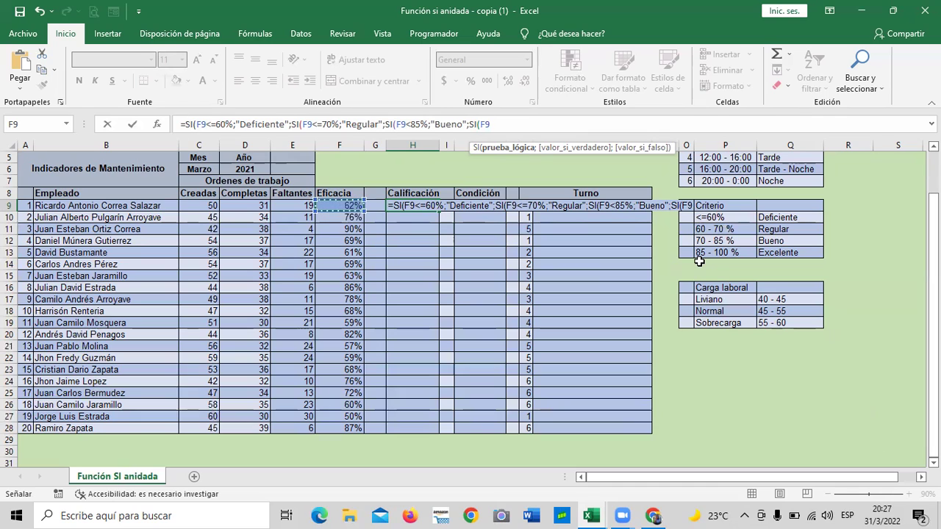
text(<)
key(BackSpace)
text(>)
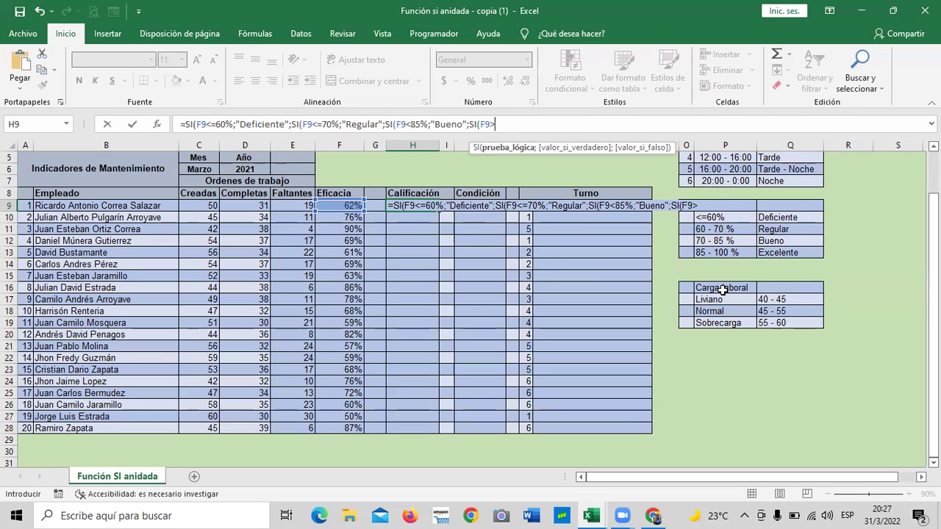
text(85)
text(%;)
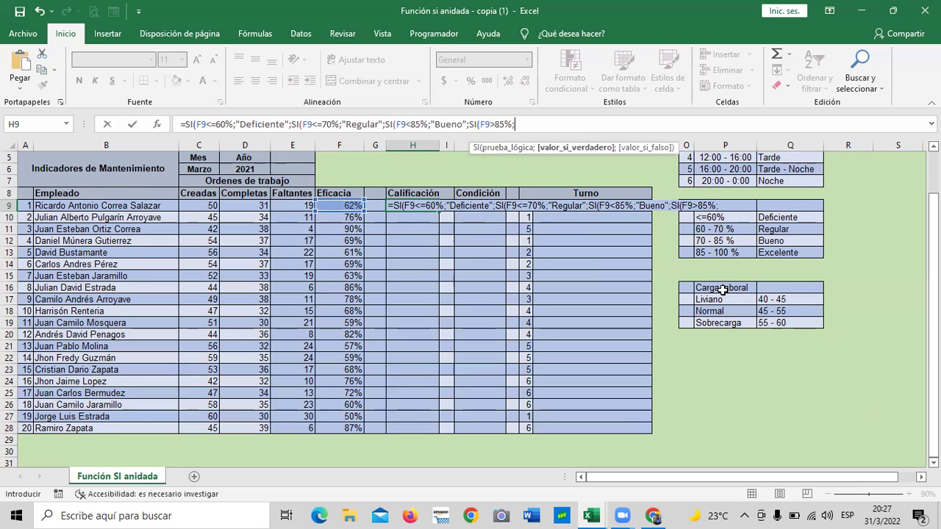
text(")
text(")
key(BackSpace)
text(Excelente")
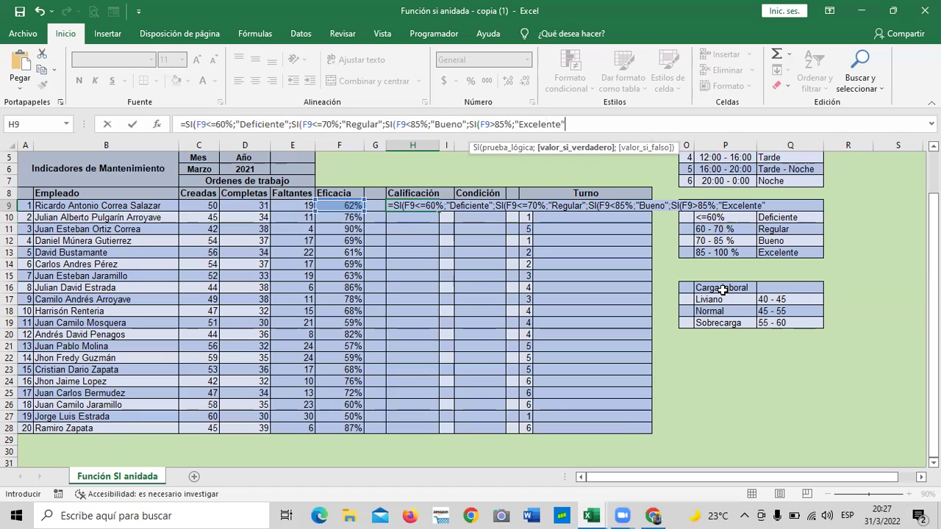
text()))))
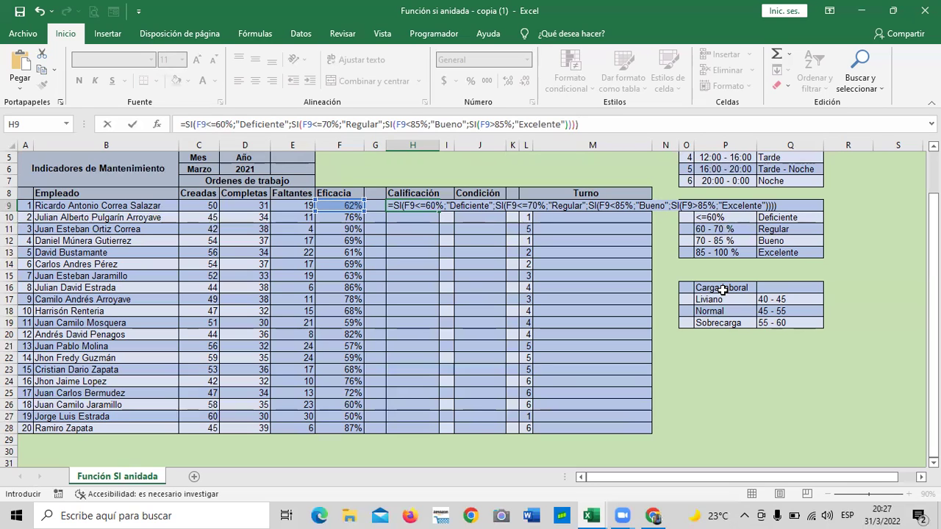
Commit the nested rating formula in H9 and fill it down to H28 for all 20 employees.
key(Return)
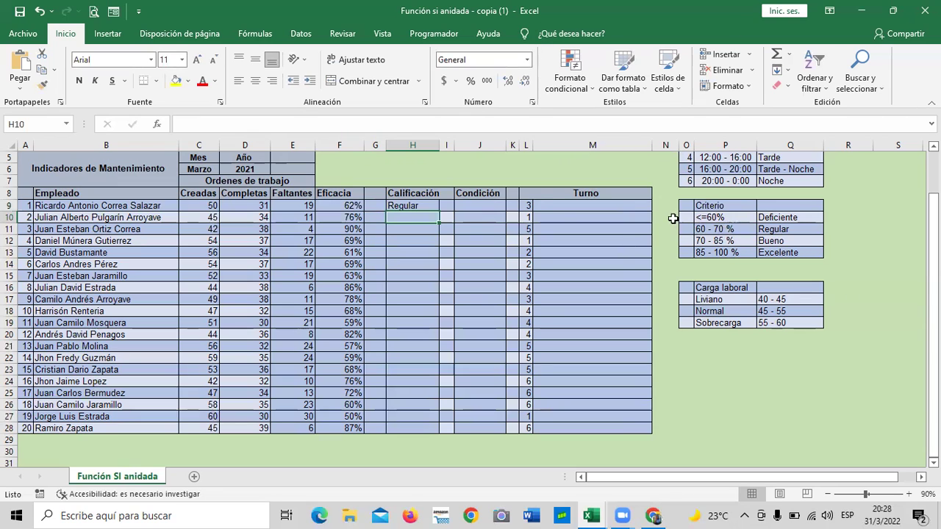
click(417, 206)
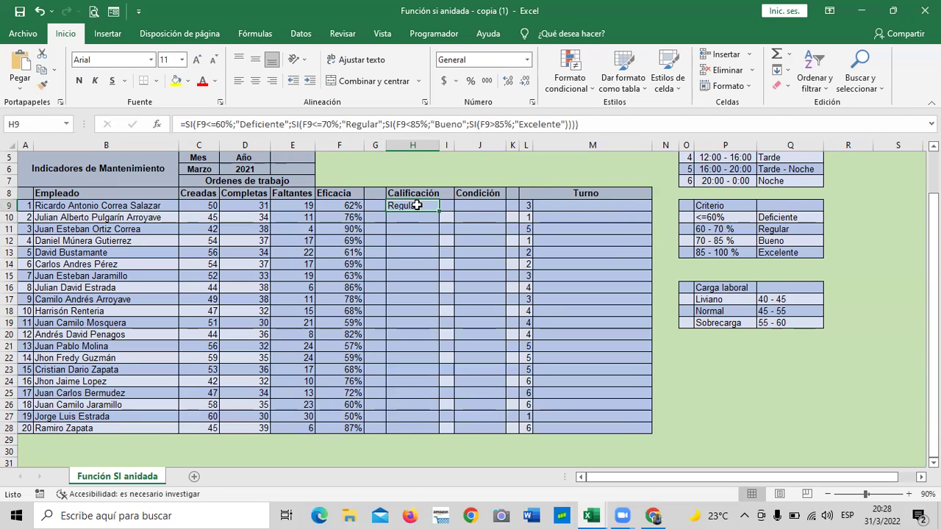
drag(439, 211, 448, 434)
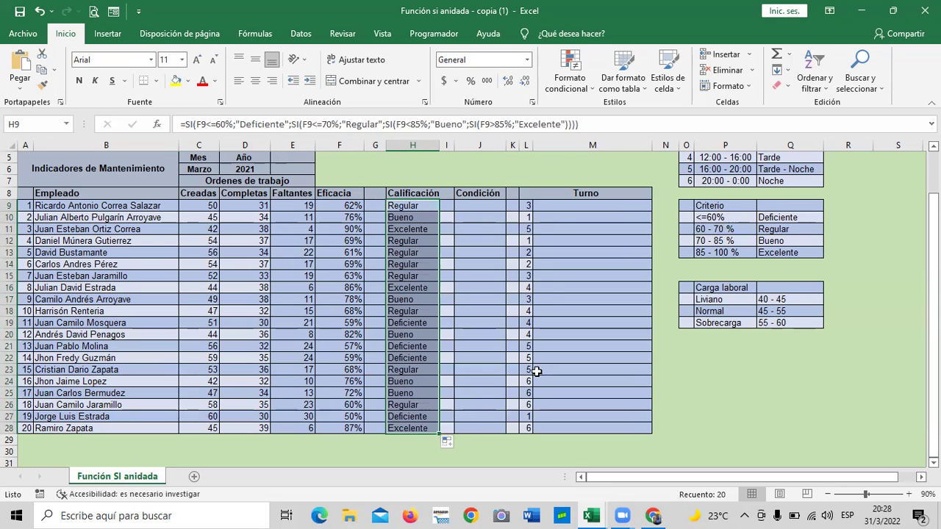
click(484, 208)
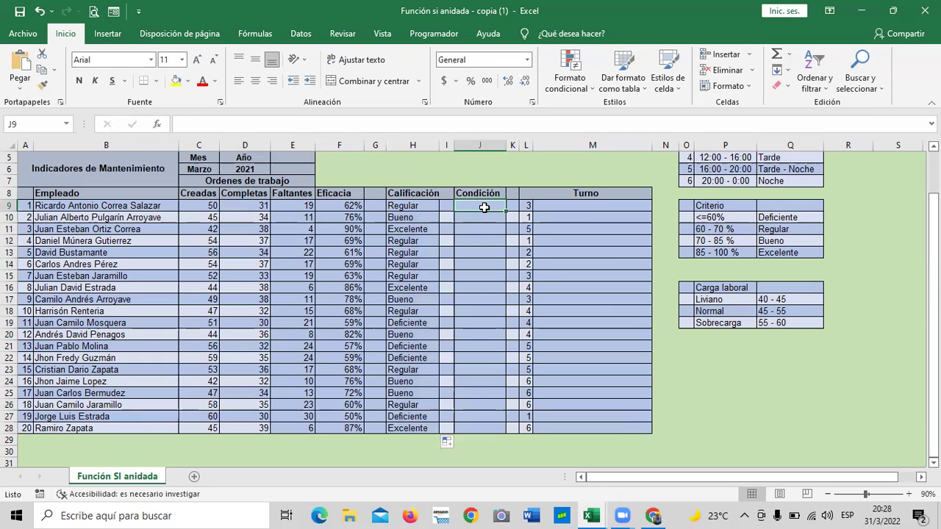
click(600, 306)
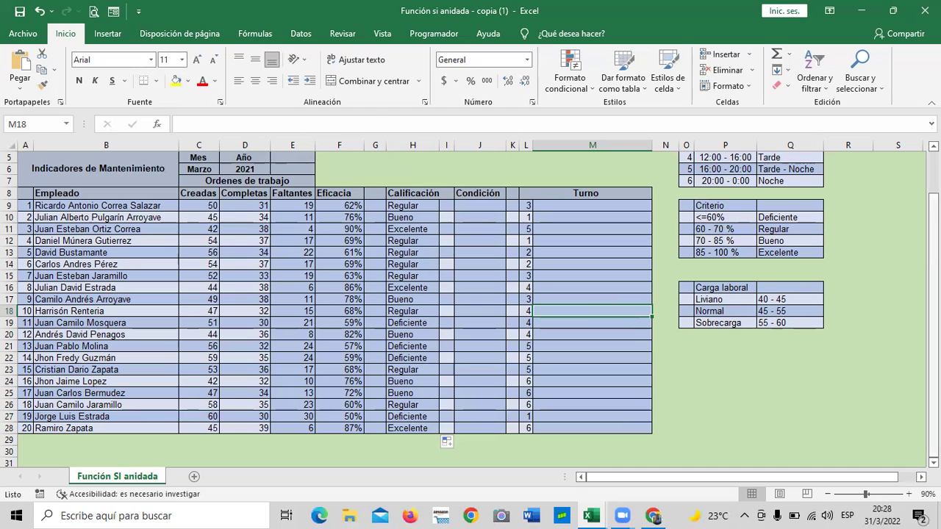
click(195, 147)
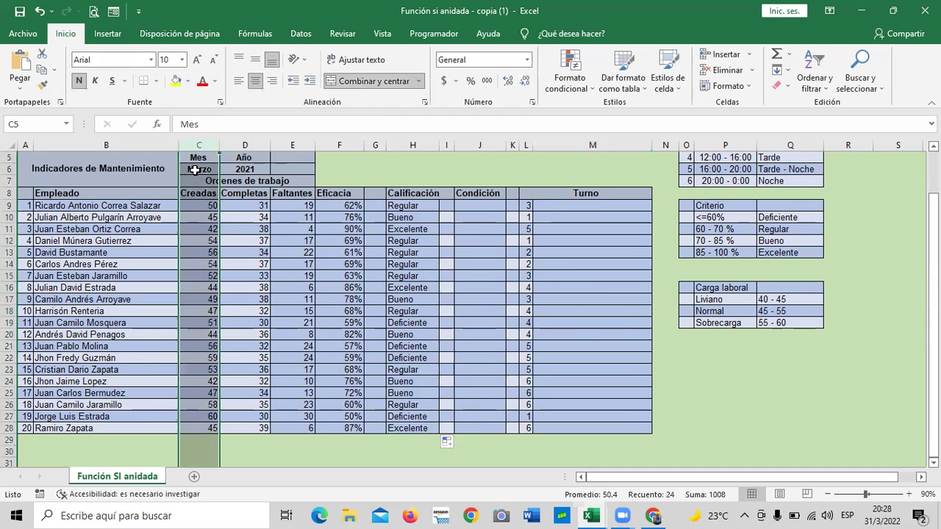
click(258, 229)
click(198, 206)
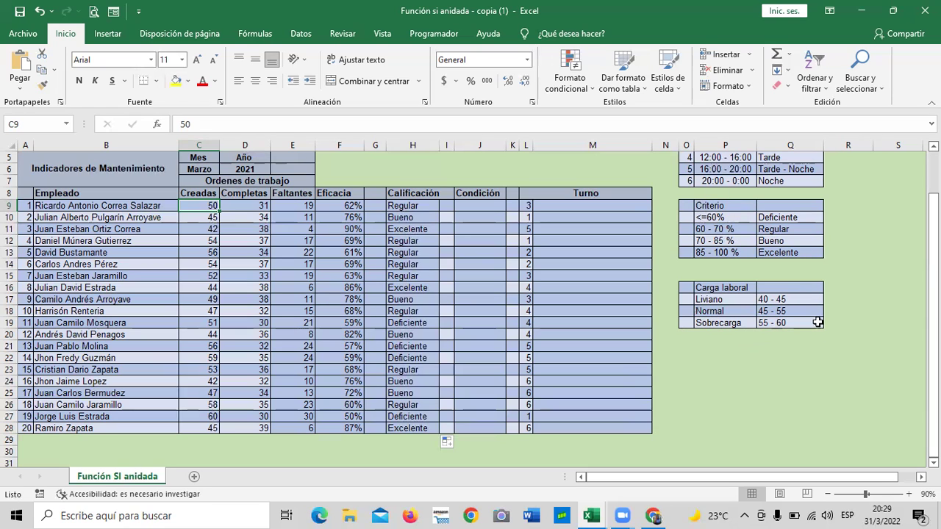
Review the workload ranges: Liviano 40–45, Normal 45–55, Sobrecarga 55–60.
click(784, 299)
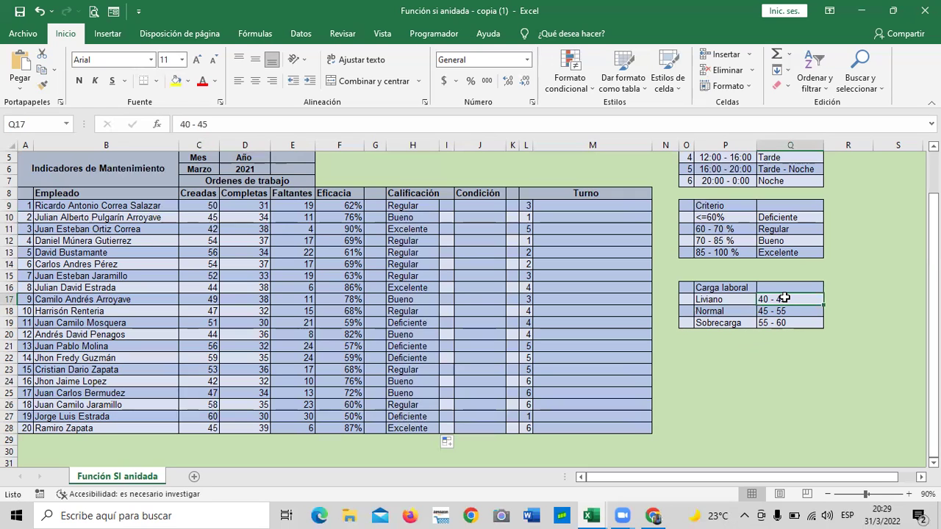
click(778, 310)
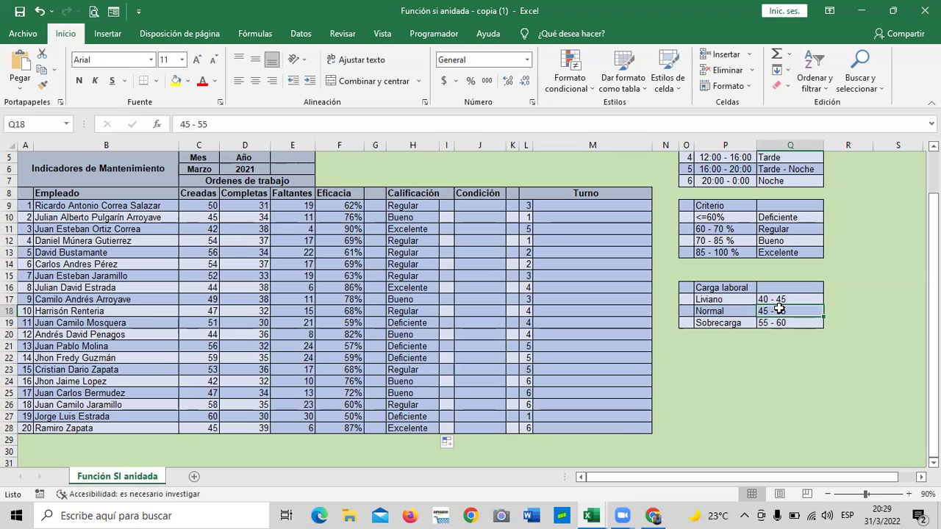
click(774, 322)
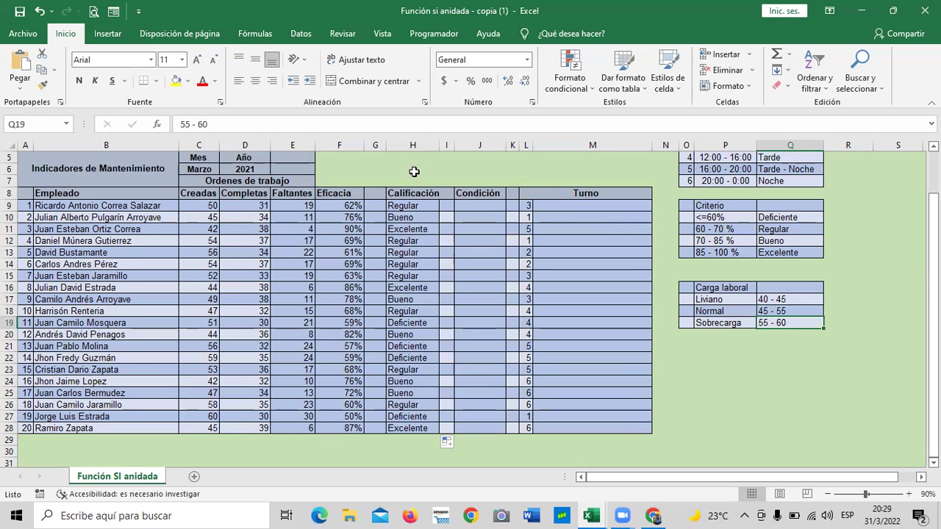
Start J9's nested SI: C9<=45 gives "Liviano", then C9<=55 gives "Normal".
click(476, 205)
text(=)
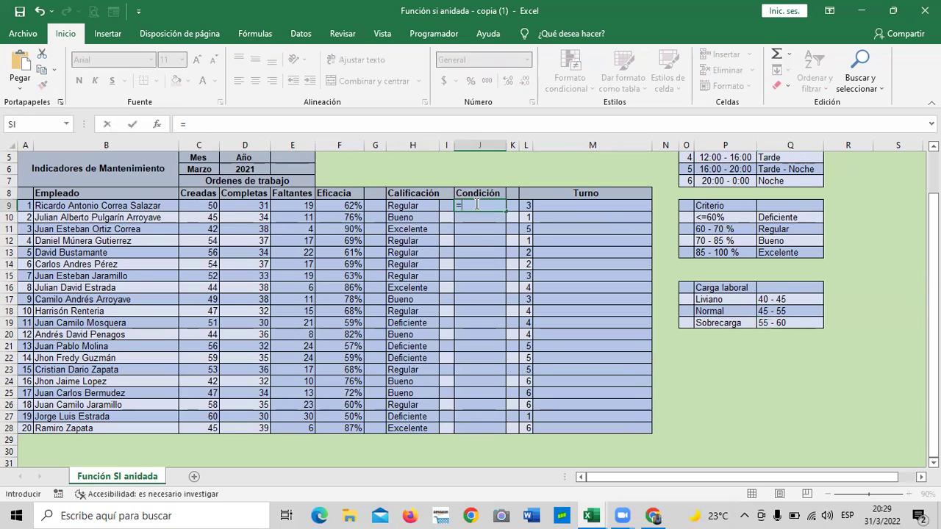
text(si)
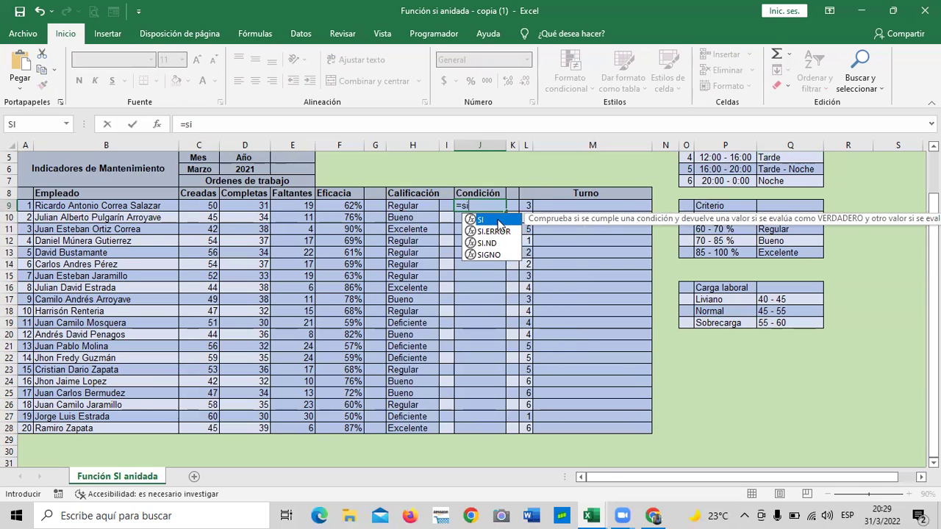
double_click(492, 221)
click(198, 204)
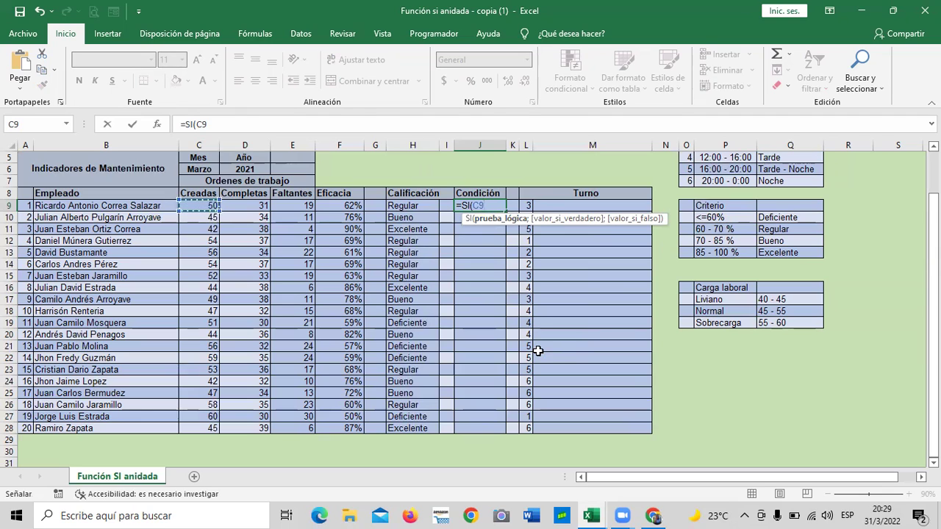
text(<=)
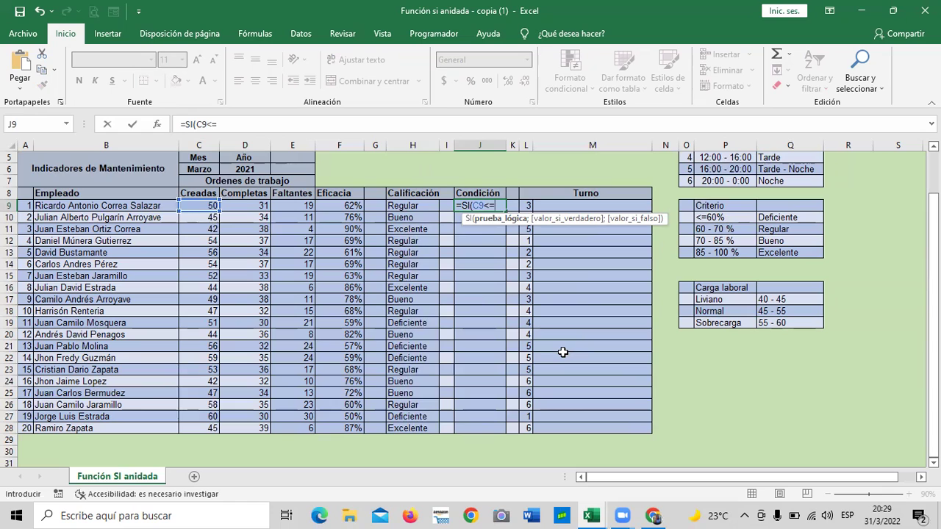
text(45;")
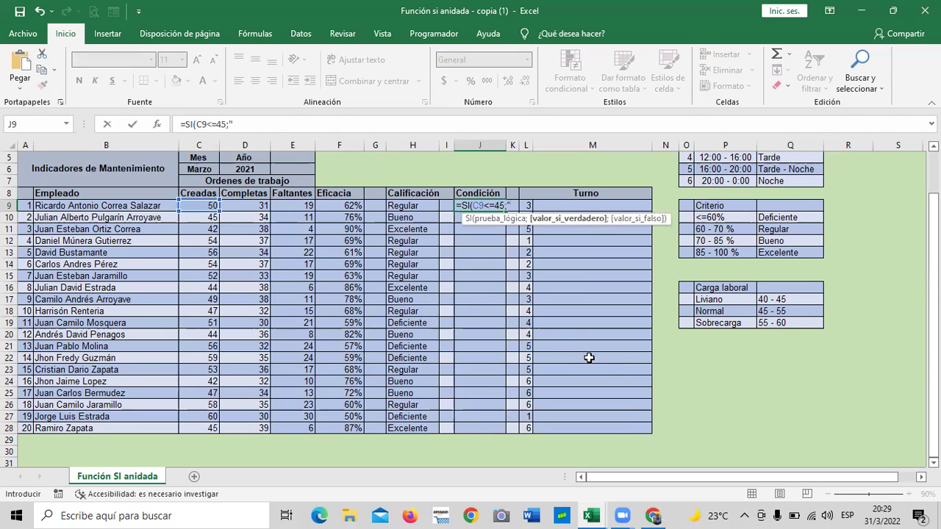
click(259, 122)
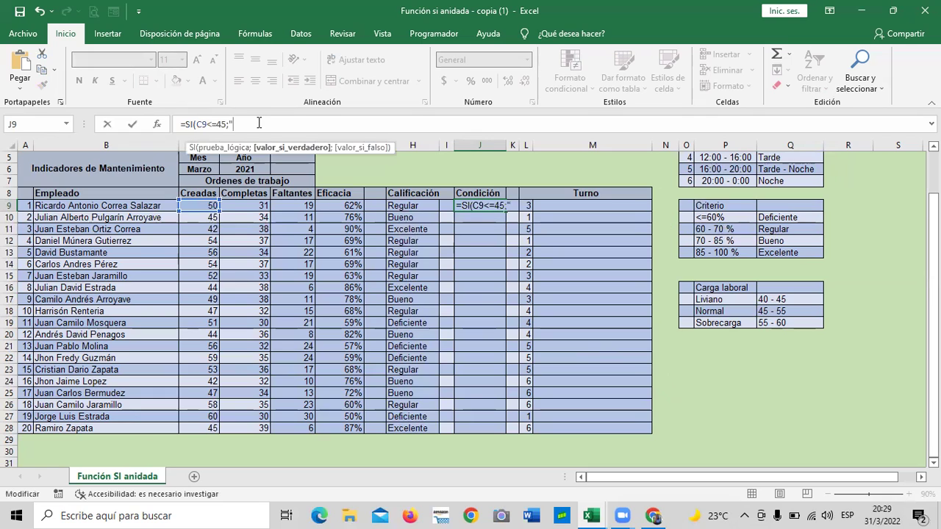
text(Liviano)
text(";si)
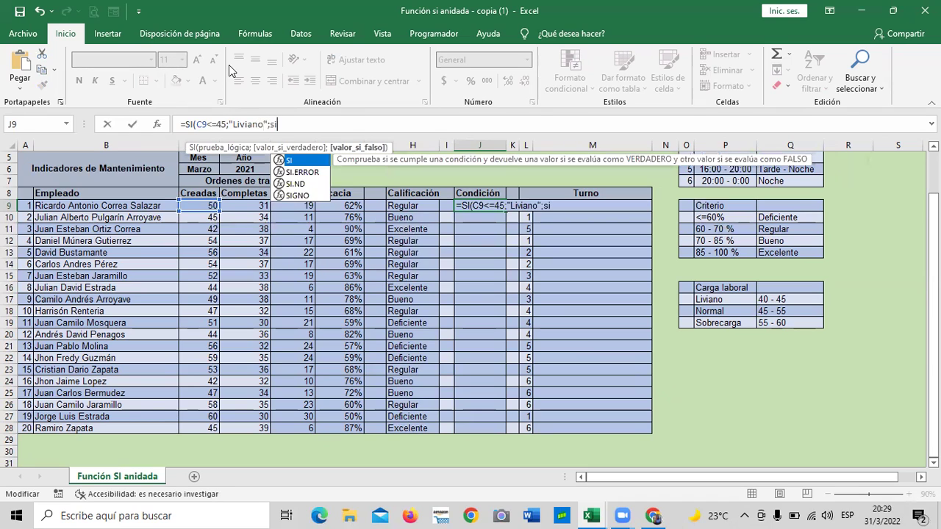
double_click(302, 161)
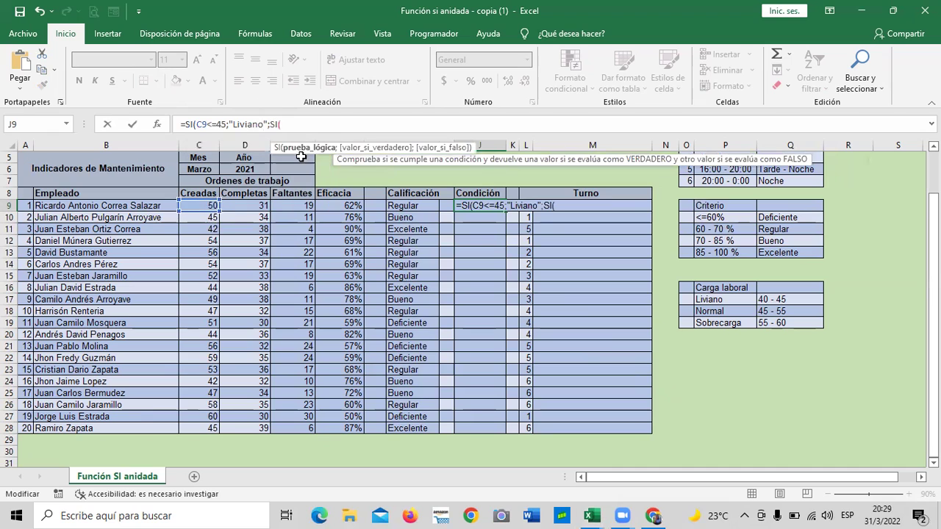
click(207, 207)
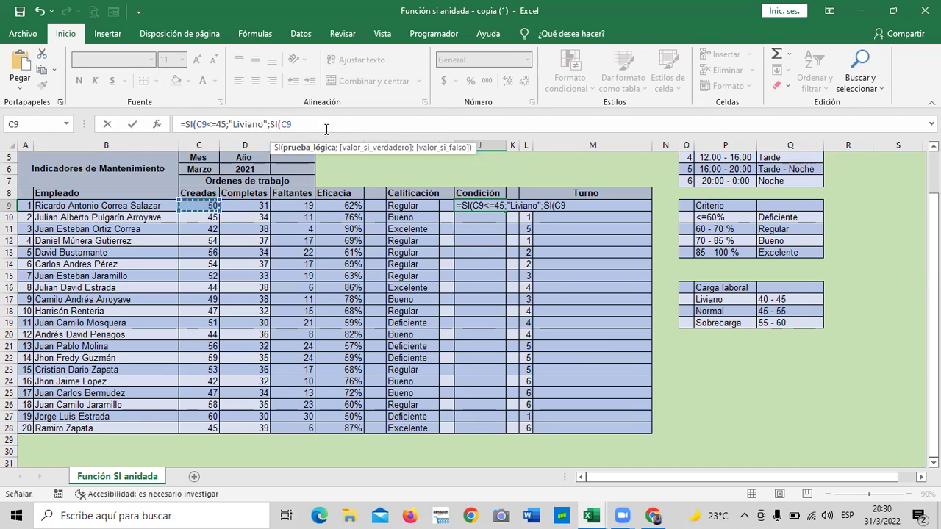
text(<=)
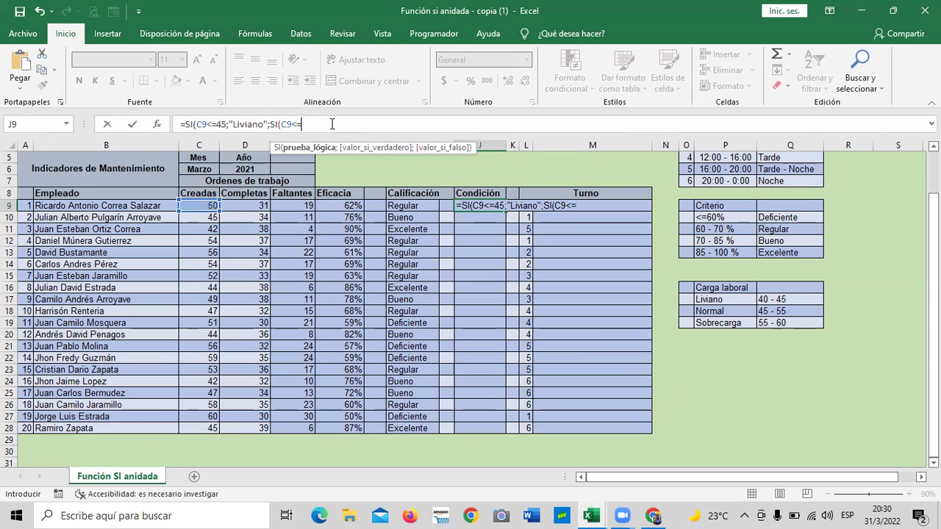
text(55)
text(;)
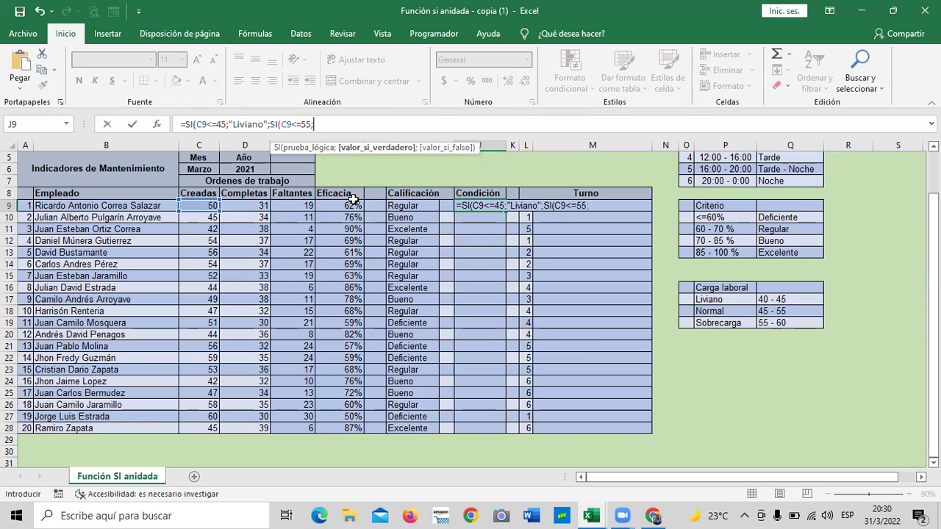
text(")
text(Norm)
text(al";si)
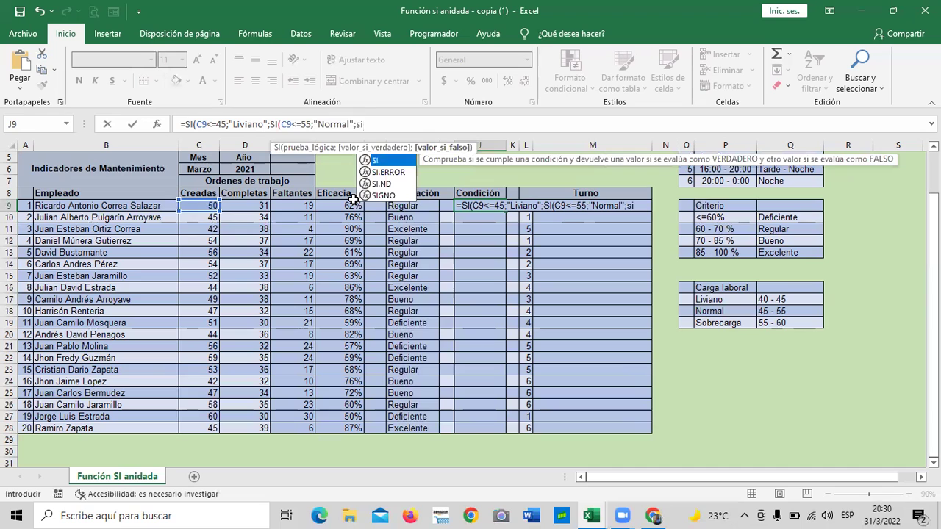
Add the third SI returning "Sobrecarga" for C9>55, close the parentheses and commit.
double_click(379, 161)
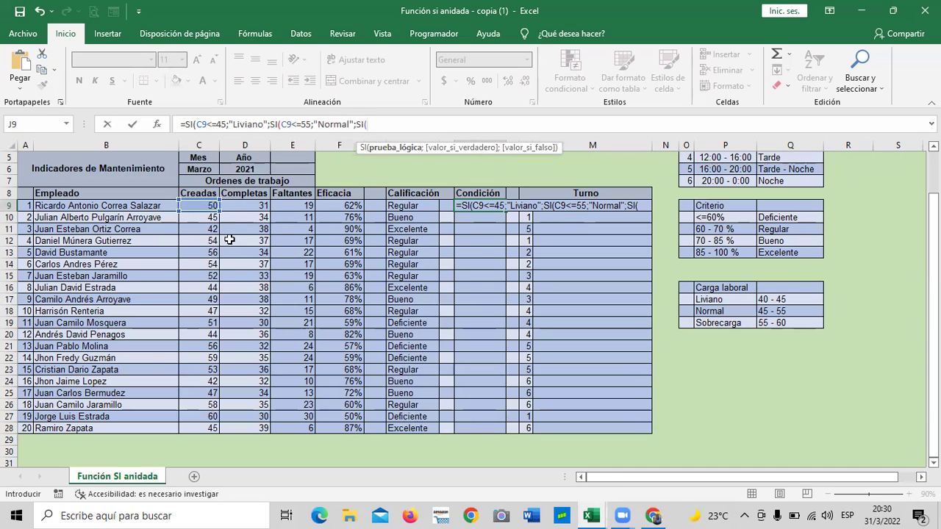
click(196, 207)
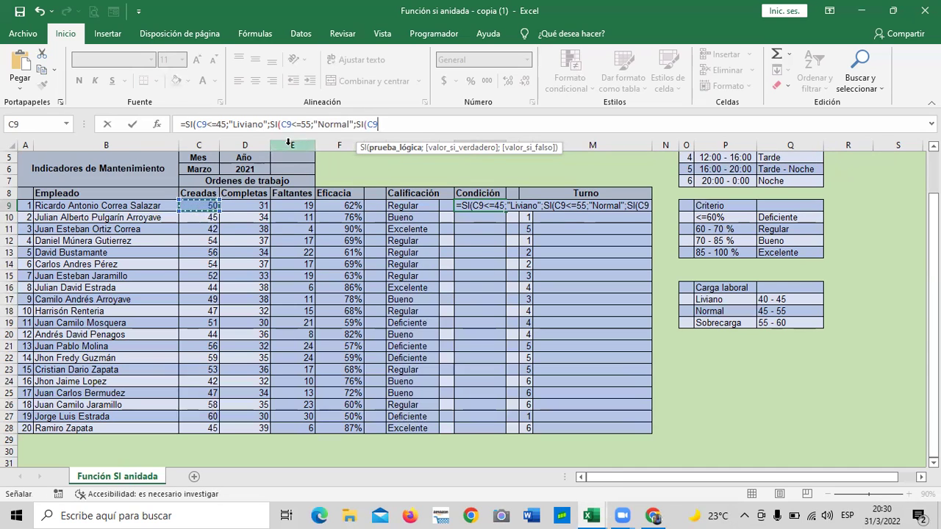
text(>)
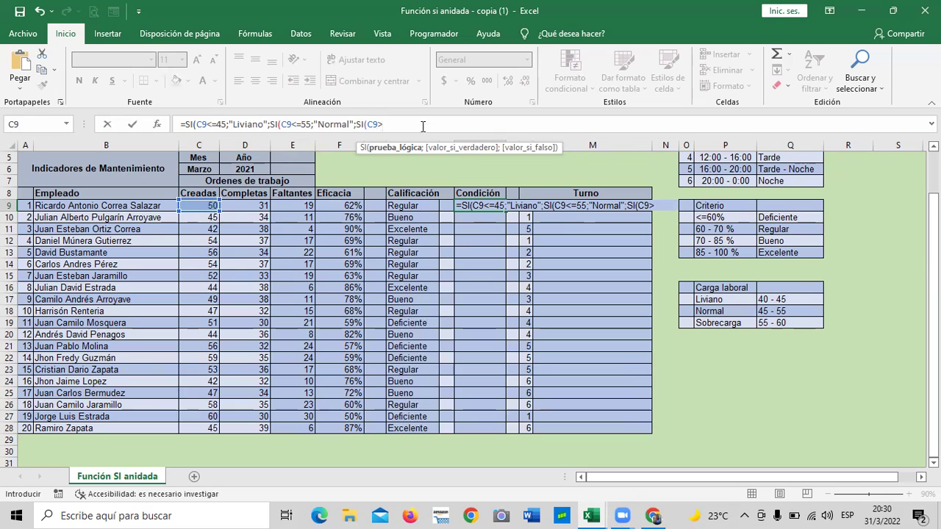
text(55;"Sobrecarga)
scroll(504, 434, down, 1)
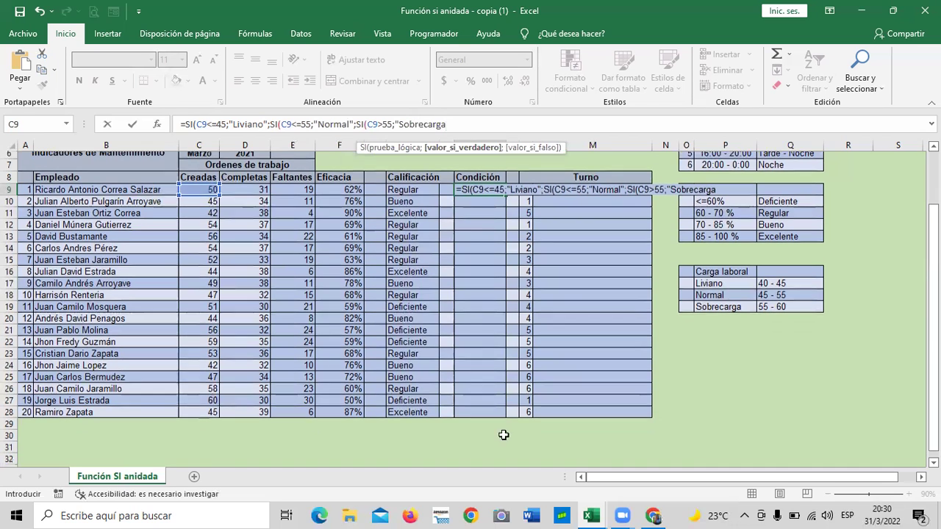
scroll(519, 289, up, 2)
text(")))
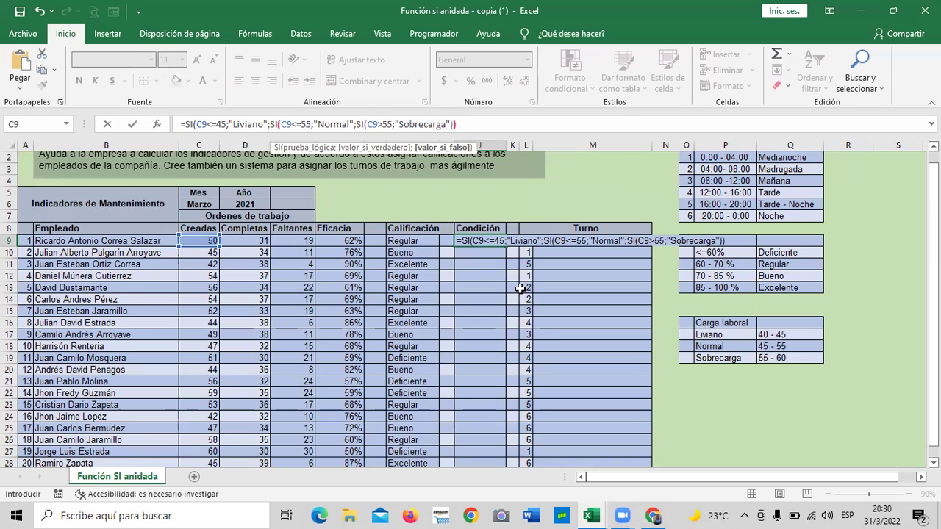
text()))
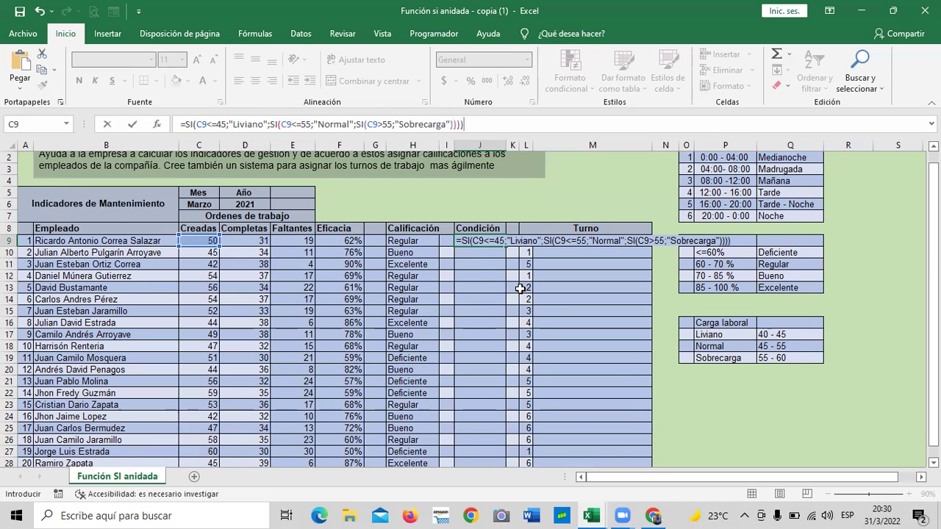
key(Return)
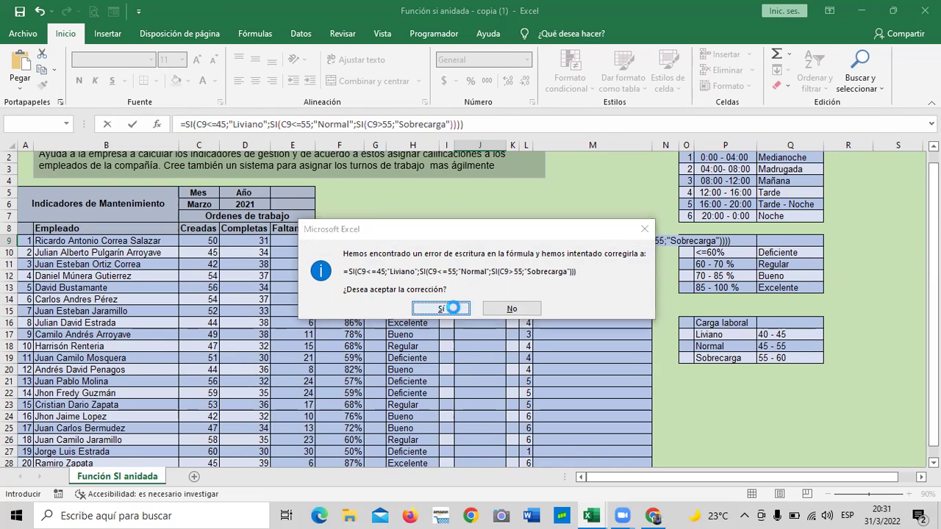
click(454, 309)
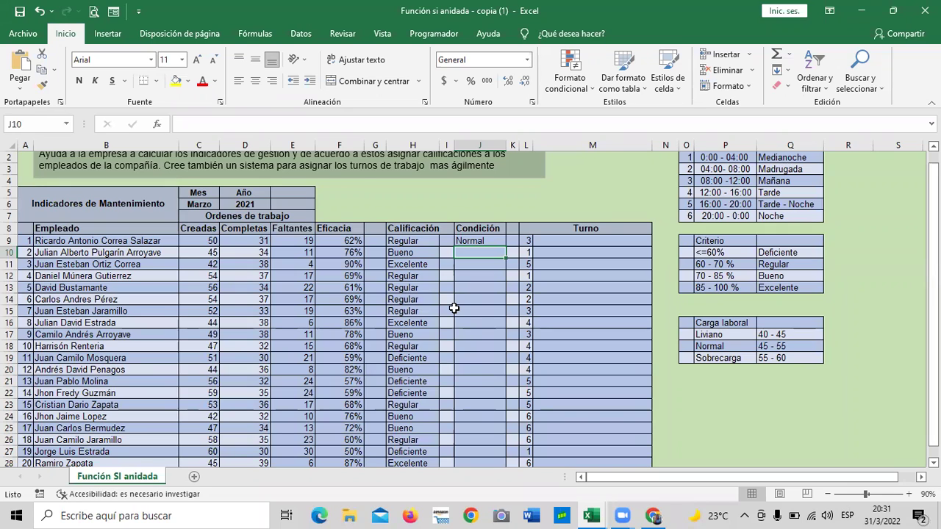
scroll(465, 338, down, 2)
scroll(473, 333, up, 1)
scroll(473, 333, up, 1)
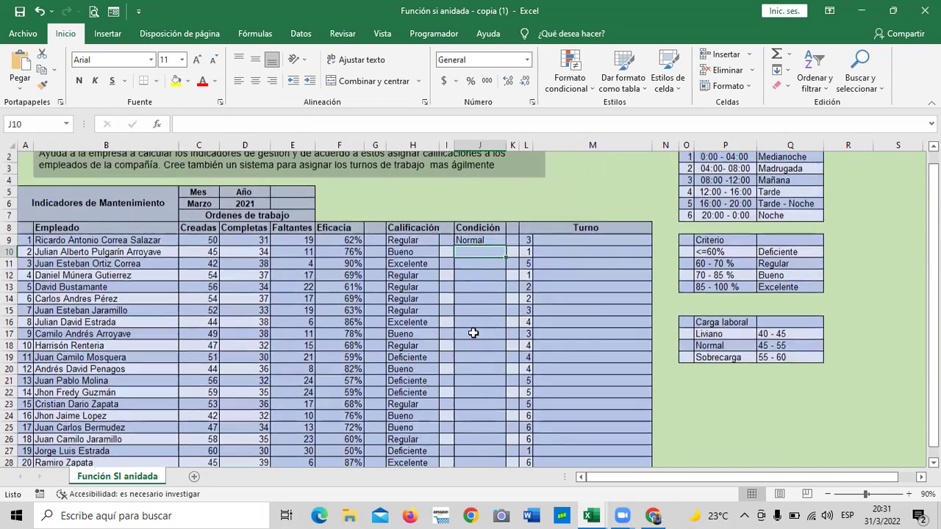
click(479, 242)
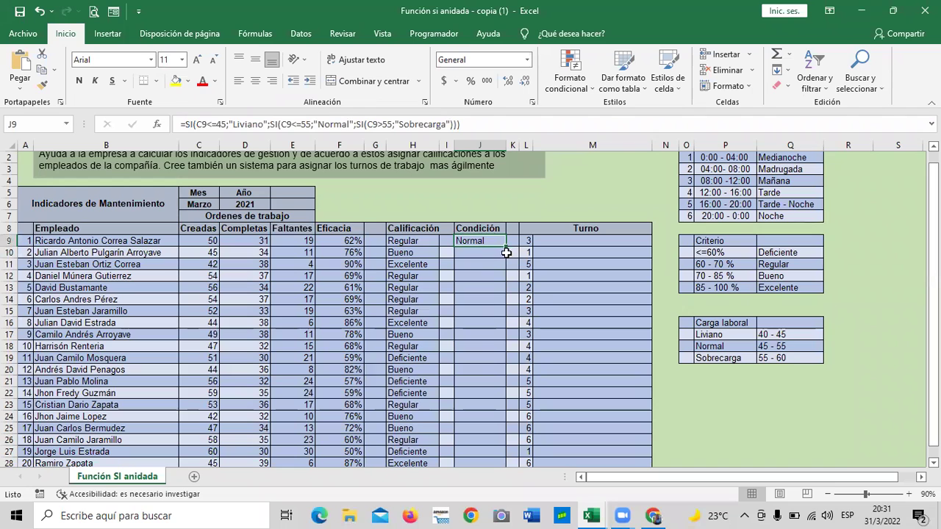
mouse_move(506, 247)
mouse_down()
mouse_move(513, 479)
mouse_move(505, 446)
mouse_up()
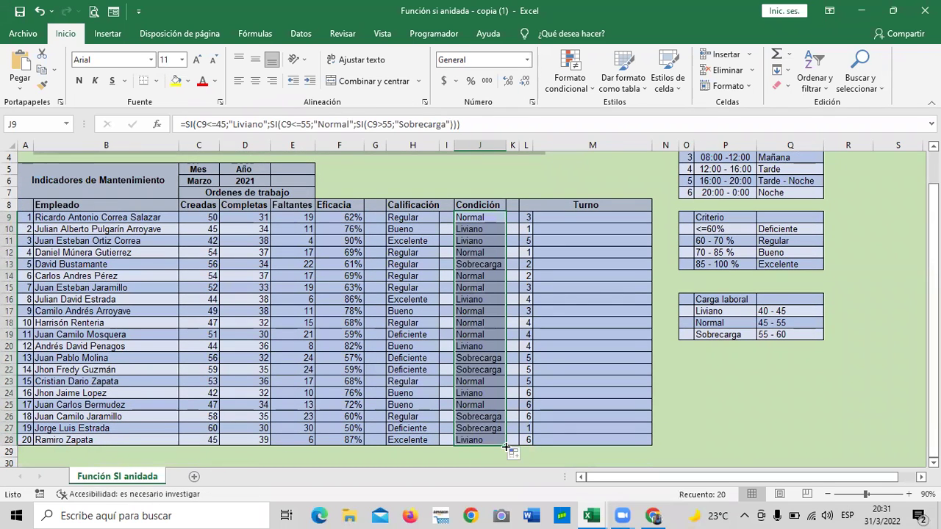
click(543, 432)
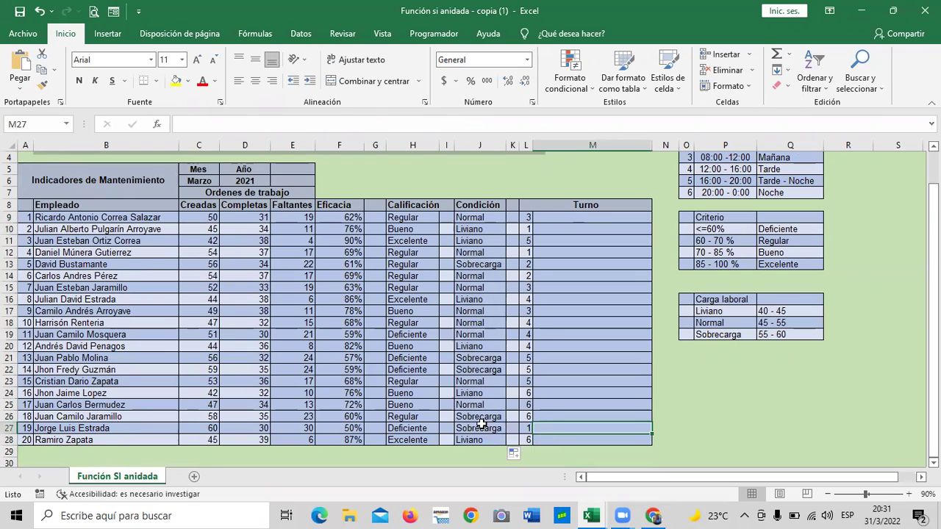
click(198, 440)
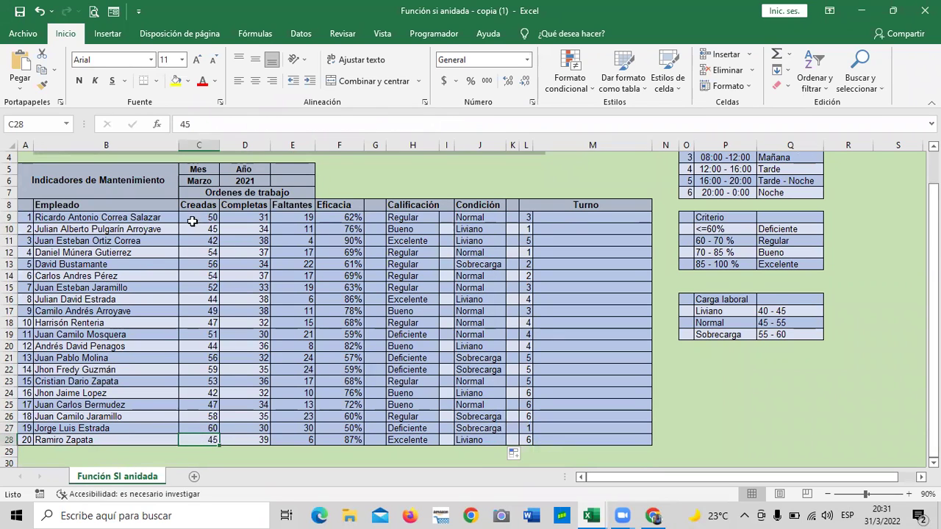
click(480, 217)
click(479, 228)
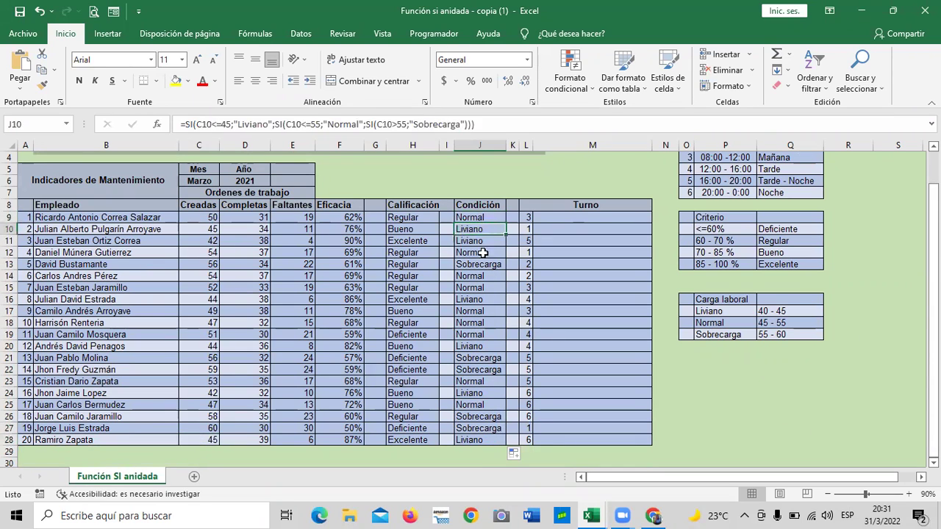
click(482, 264)
click(203, 265)
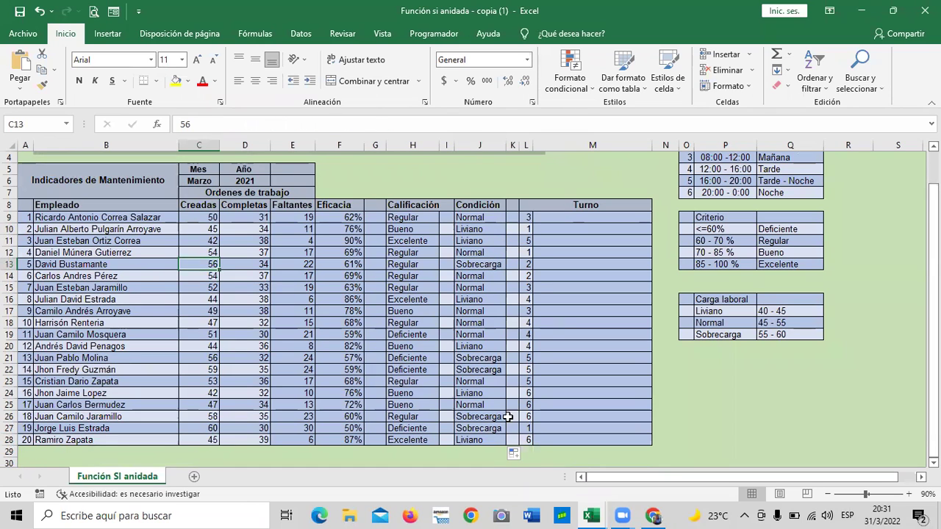
click(476, 437)
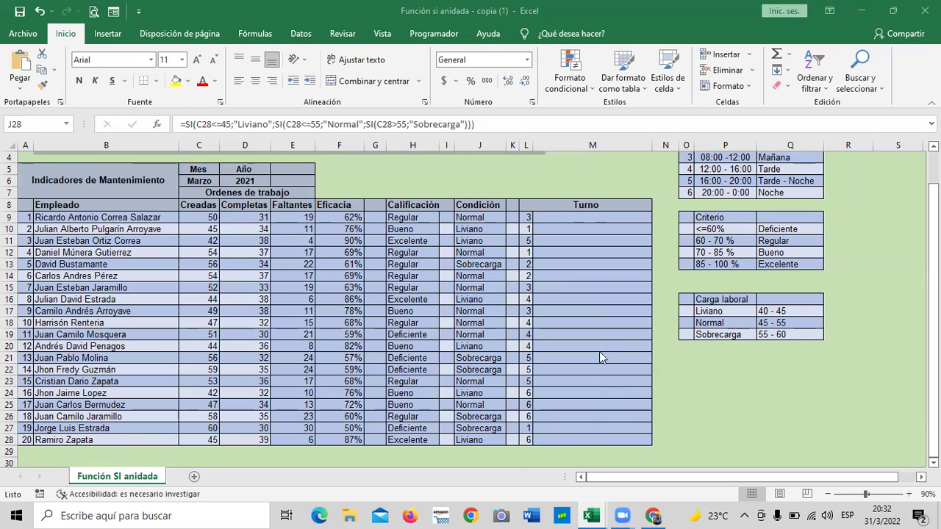
Start M9's nested SI so that L9=1 returns "medianoche", opening the next SI.
click(571, 216)
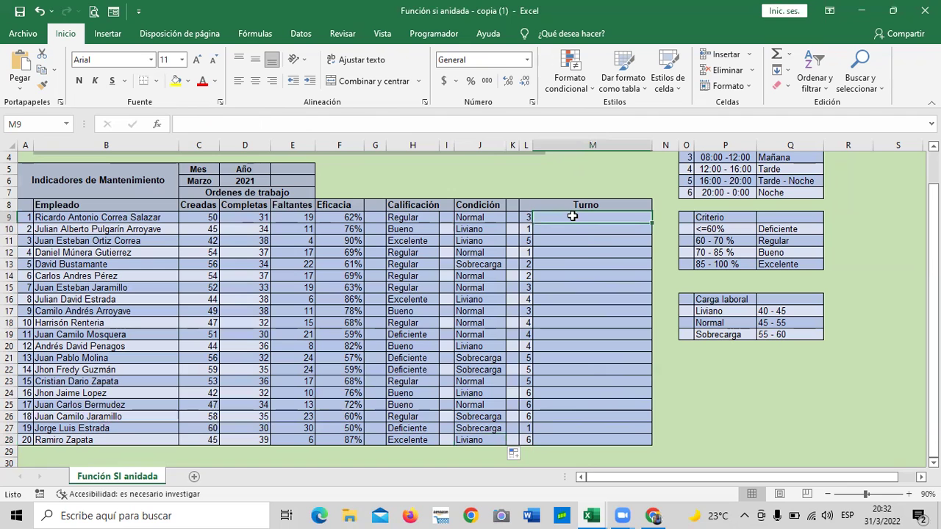
scroll(584, 248, up, 1)
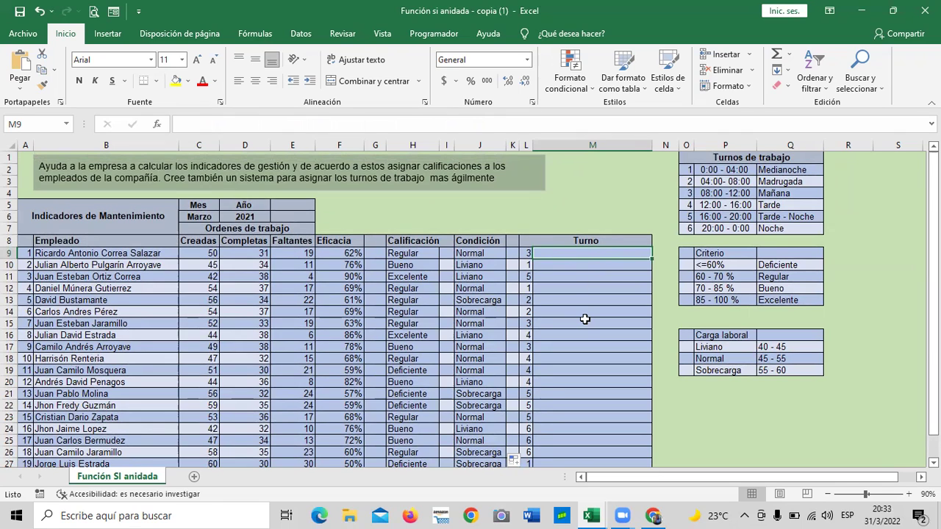
text(=si)
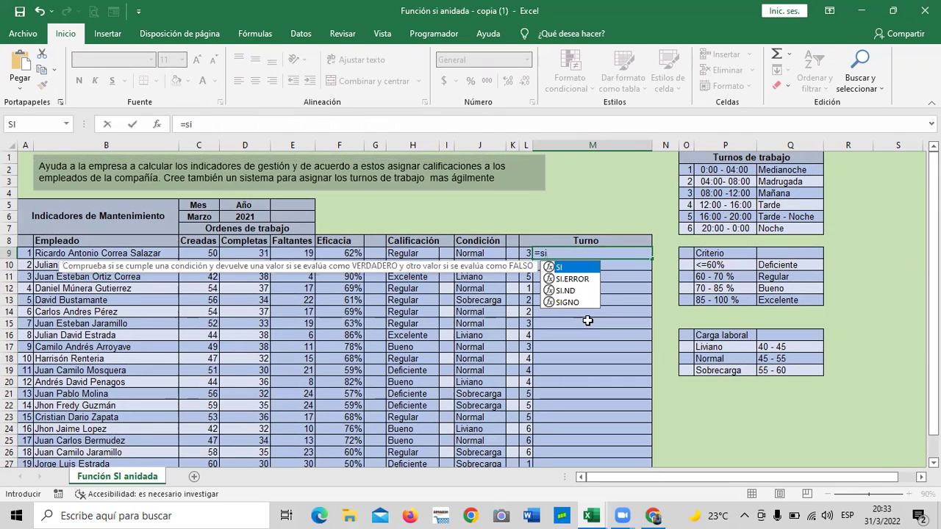
double_click(575, 269)
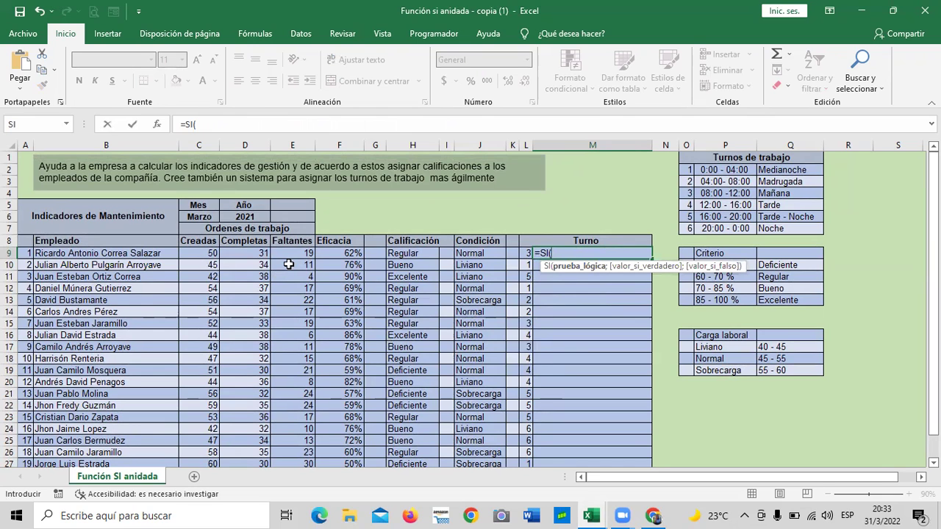
scroll(289, 263, down, 1)
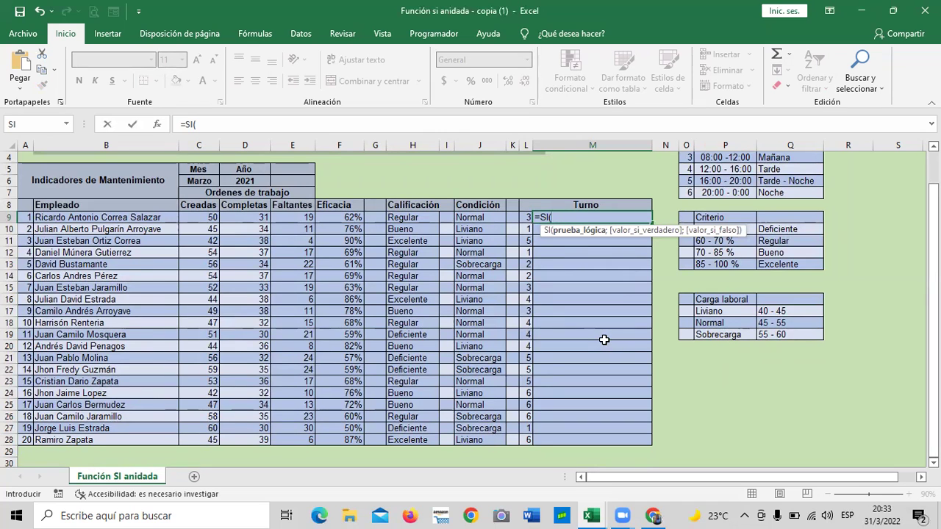
scroll(735, 350, up, 1)
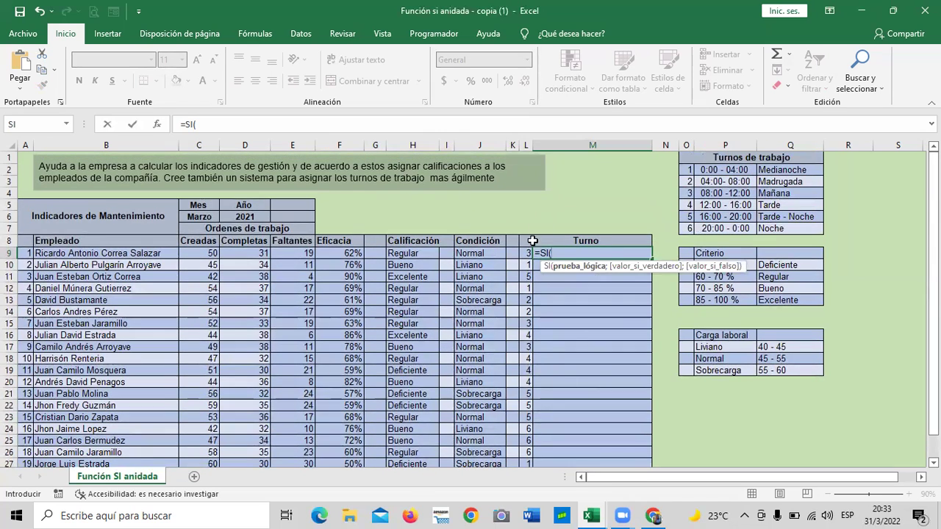
click(524, 253)
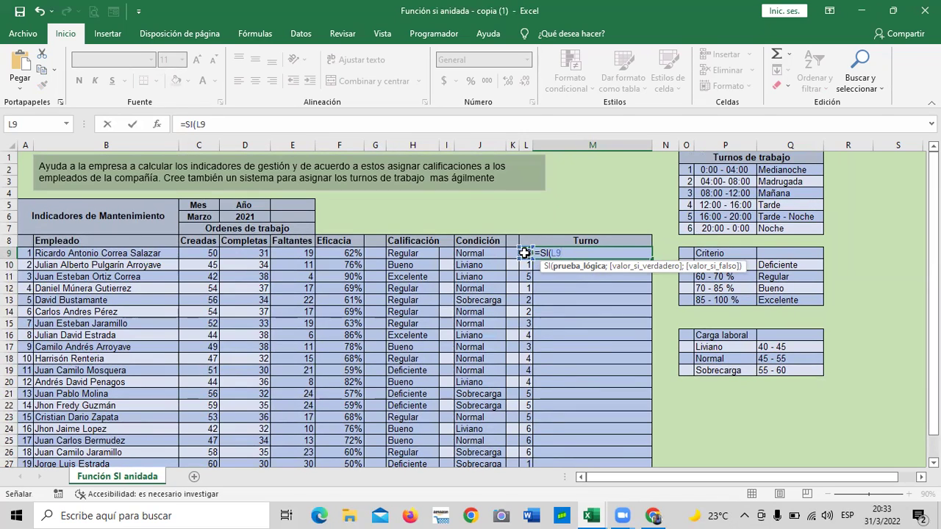
click(320, 121)
text(=1;")
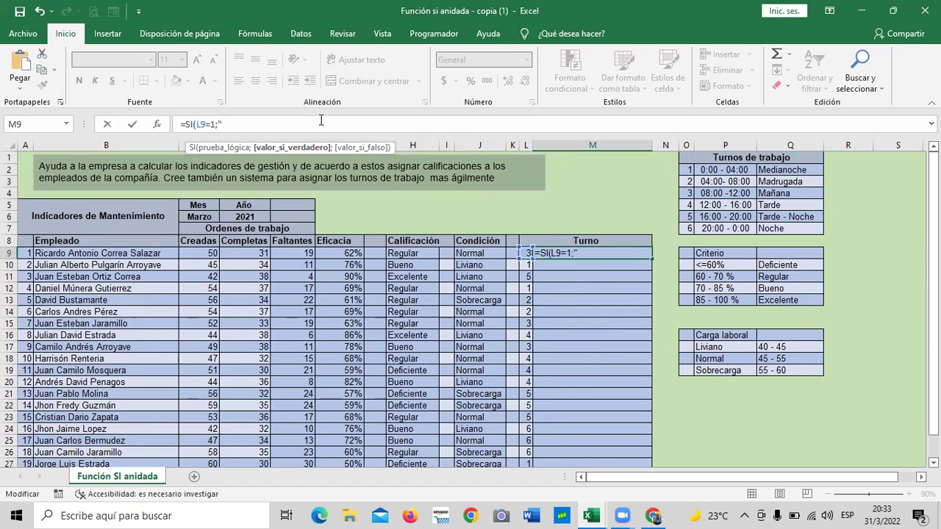
text(medianoche)
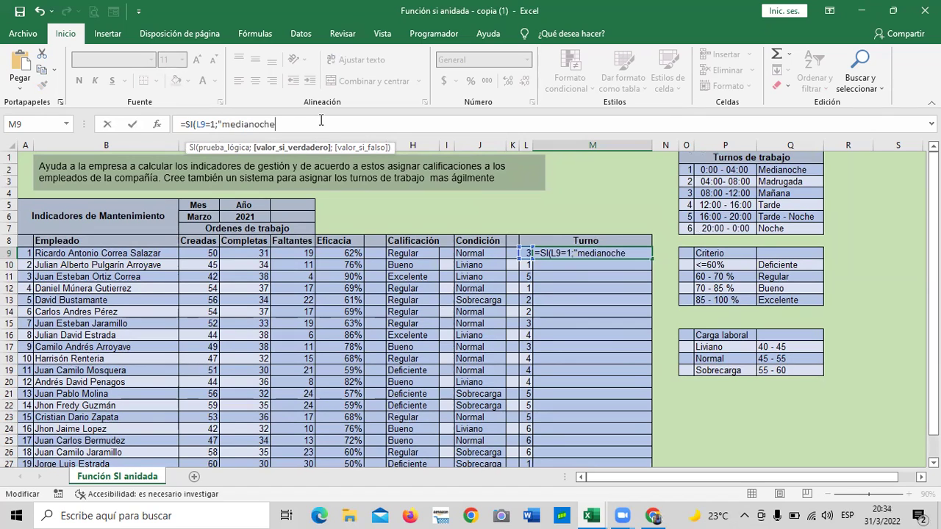
text(";)
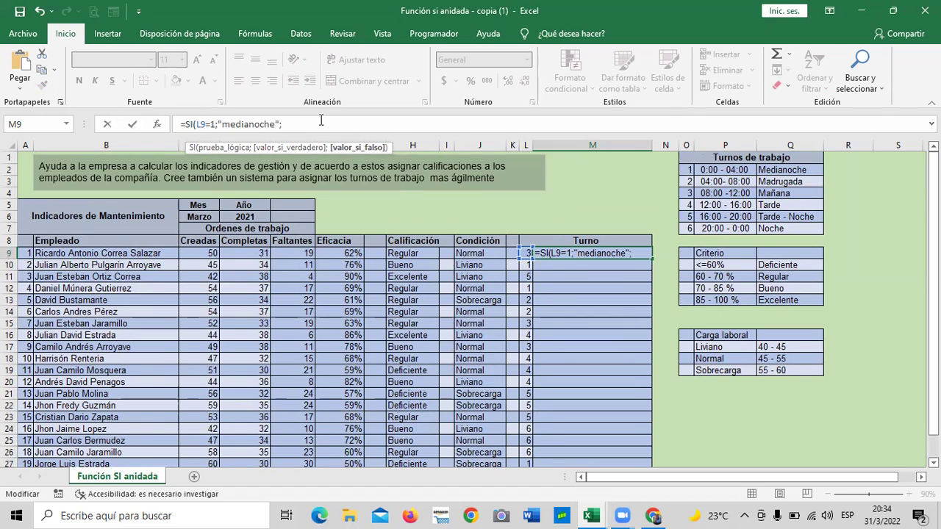
text(si)
Add the second condition: L9=2 returns "Madrugada".
key(Tab)
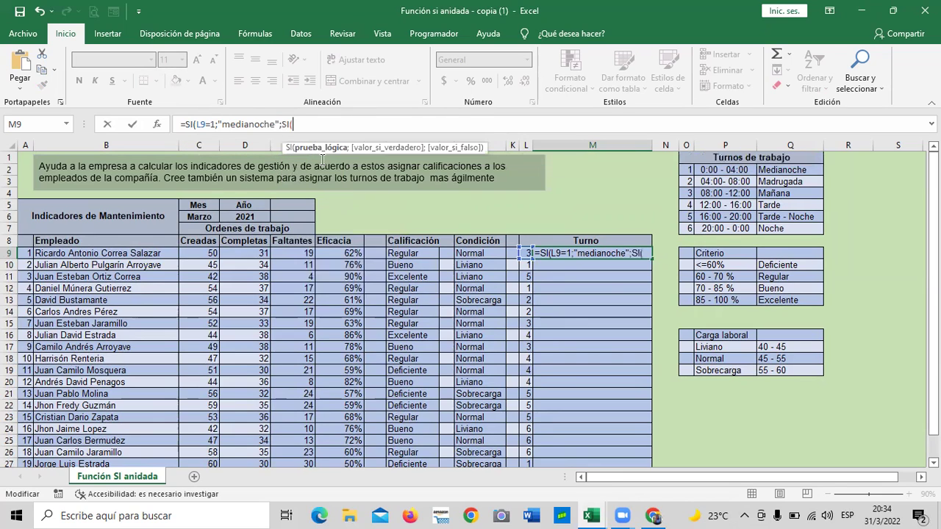
click(526, 253)
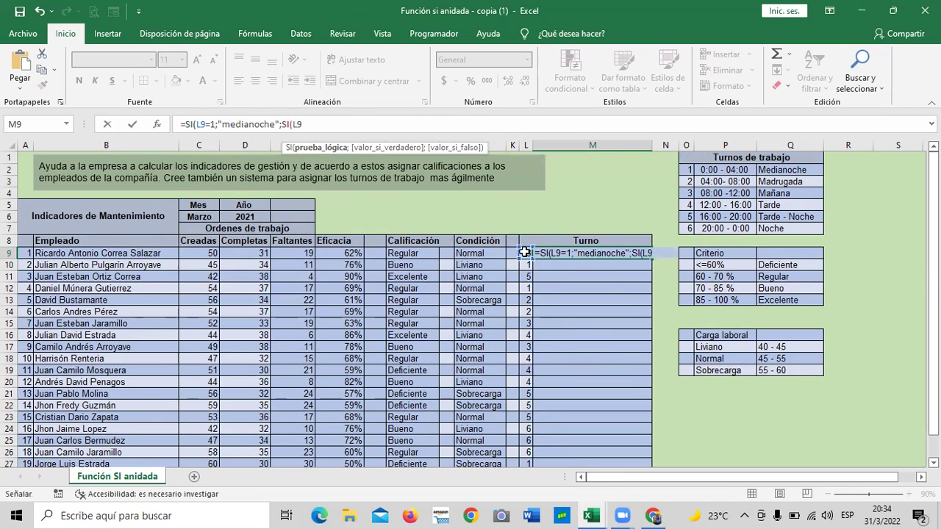
text(=)
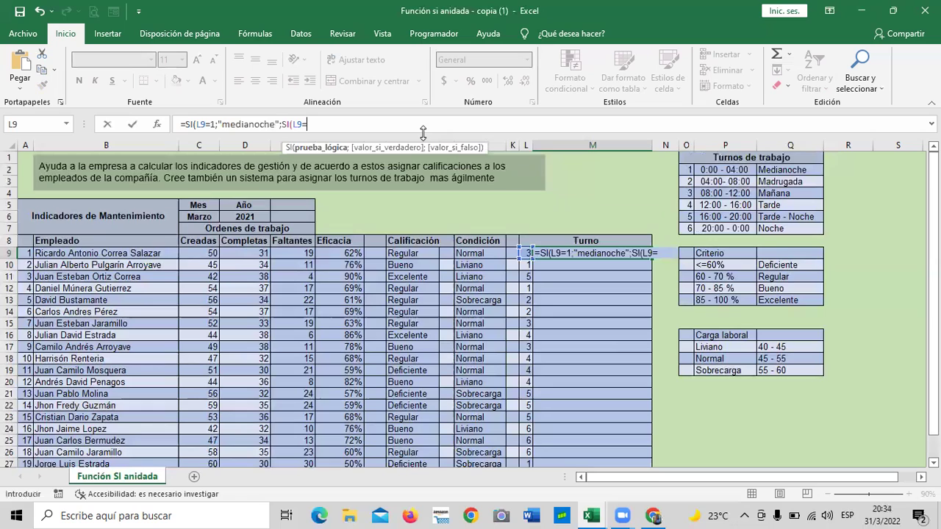
text(2")
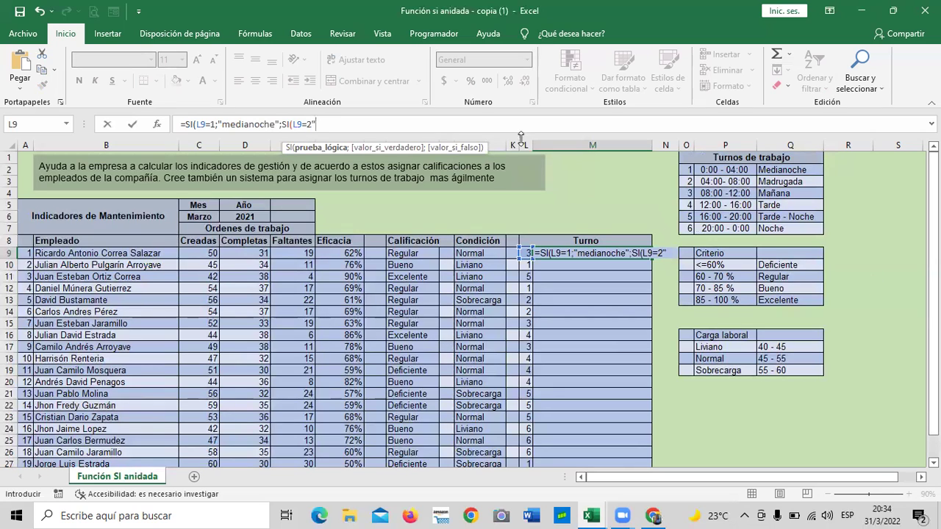
click(312, 125)
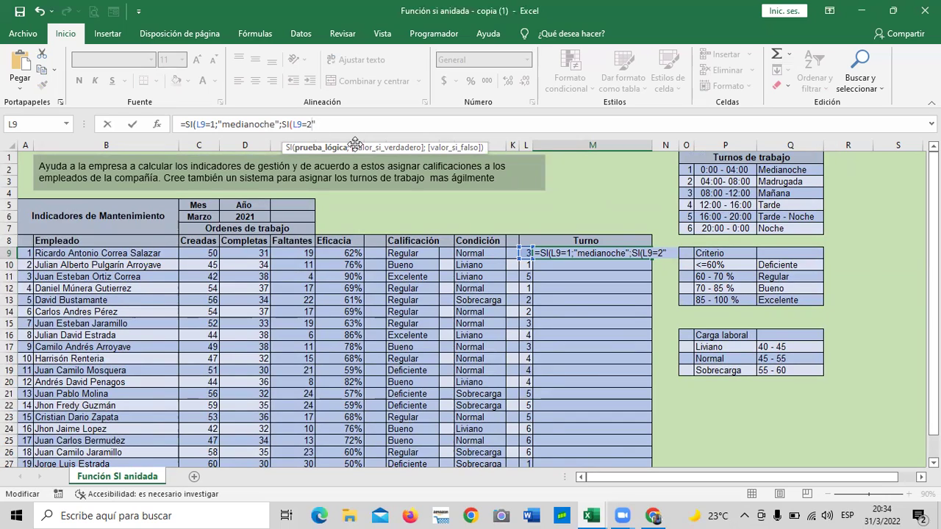
text(;)
click(351, 125)
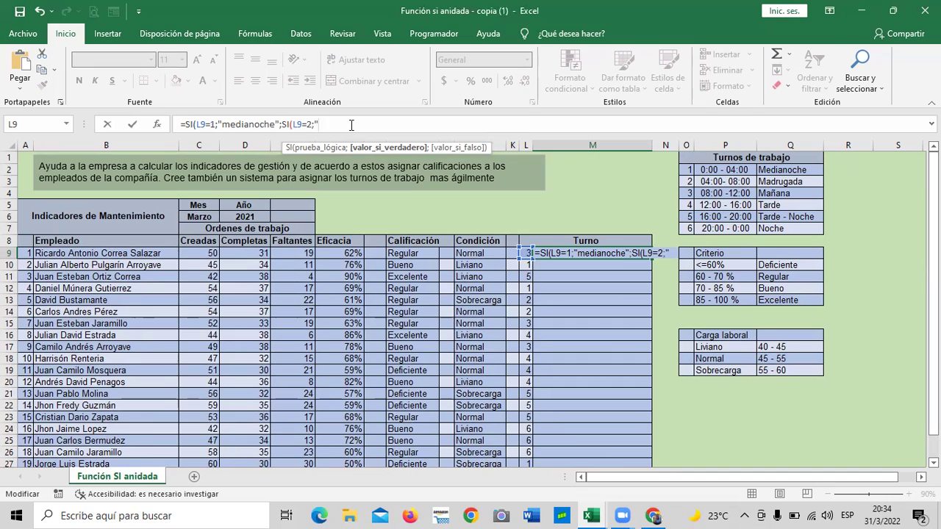
text(Madrugada)
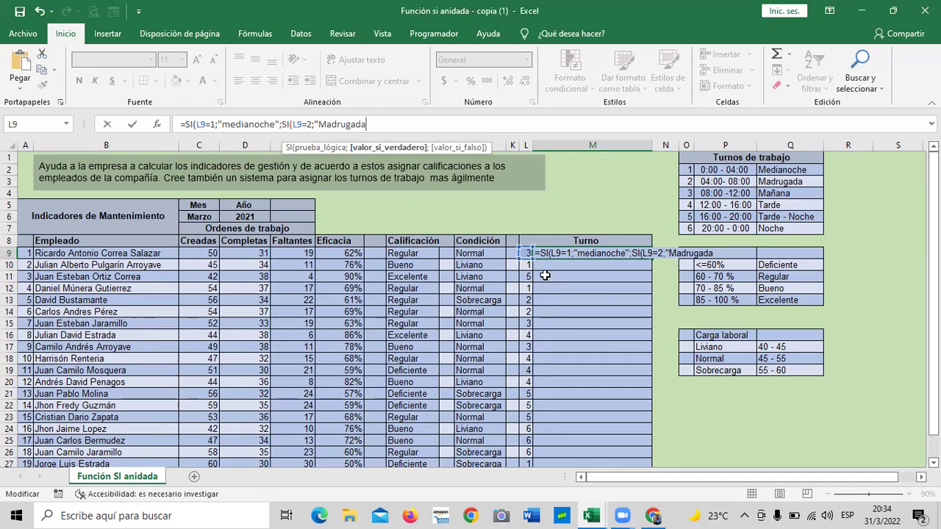
text(";)
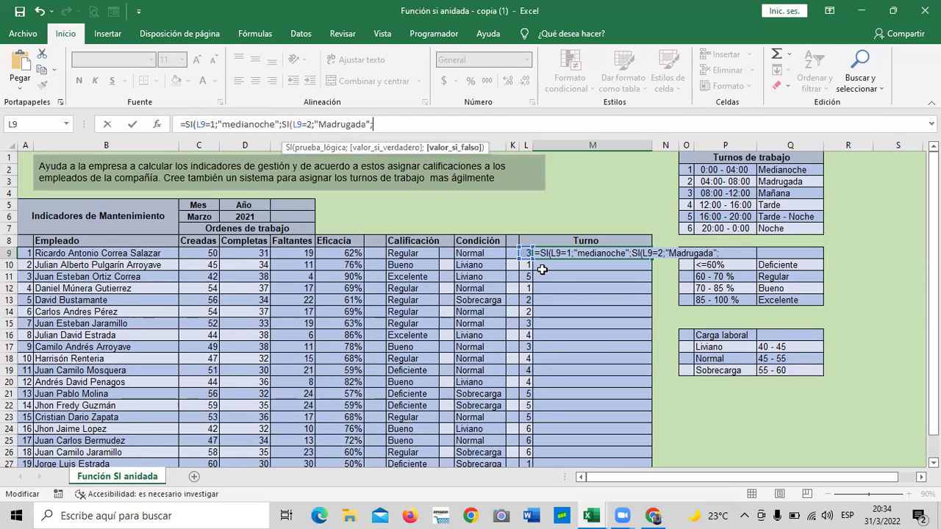
text(si)
Add conditions L9=3 returning "Mañana" and L9=4 returning "Tarde".
double_click(390, 162)
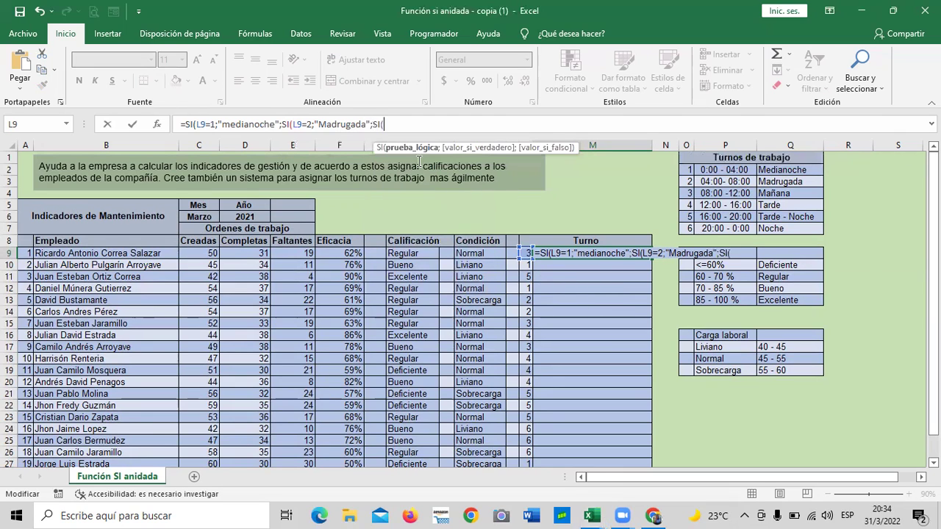
click(525, 253)
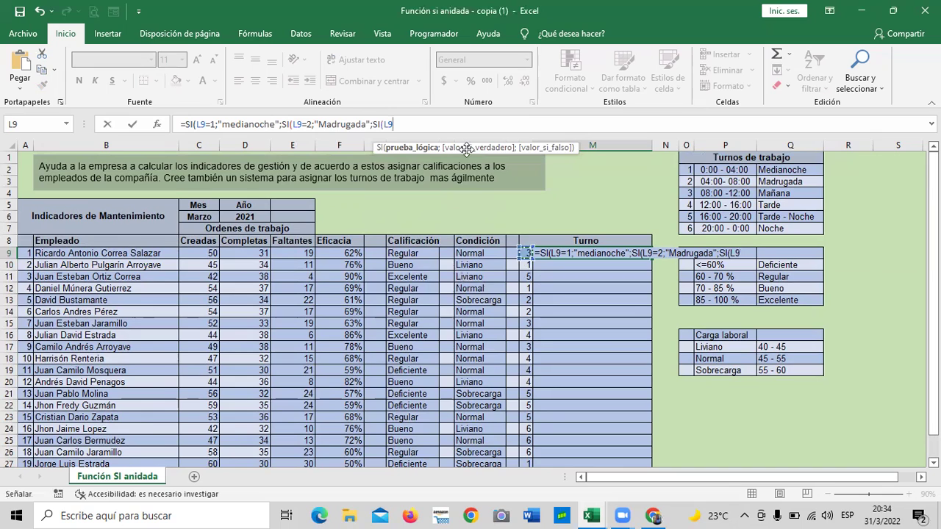
text(=3)
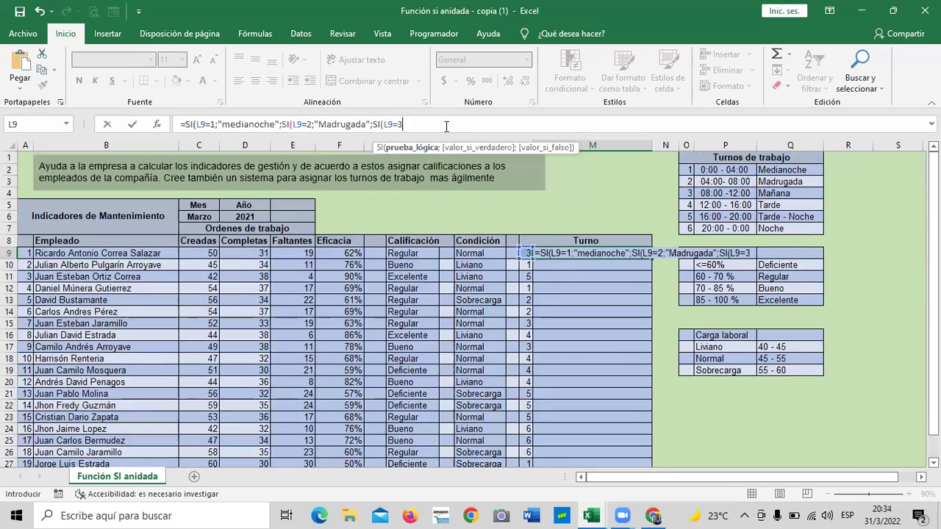
text(;")
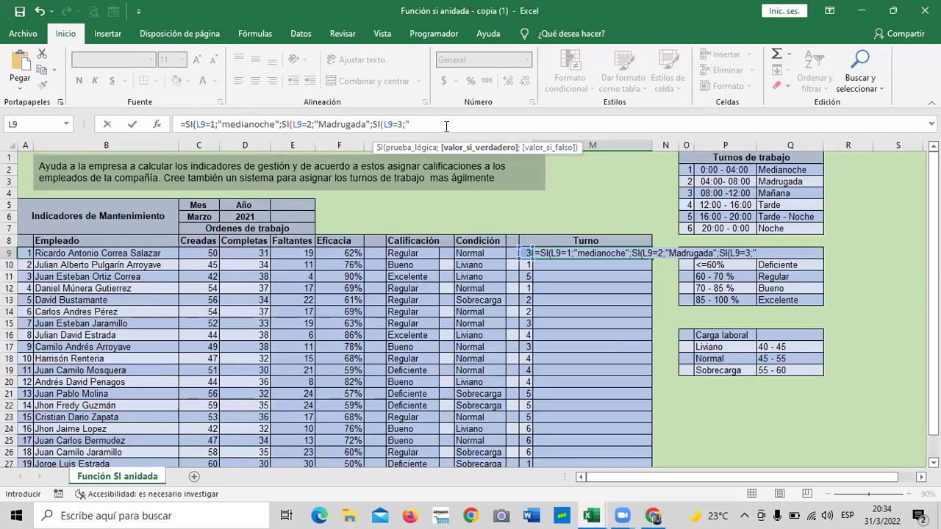
text(Mañana";si)
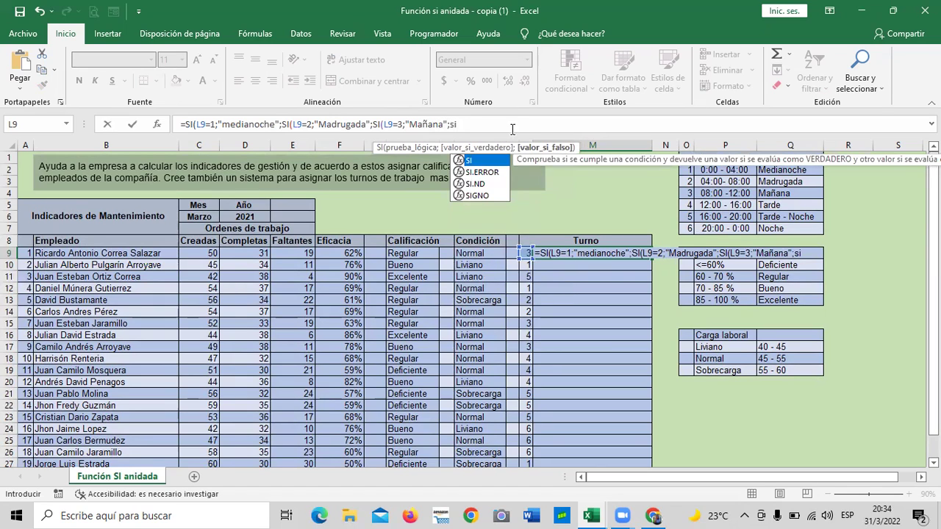
double_click(496, 161)
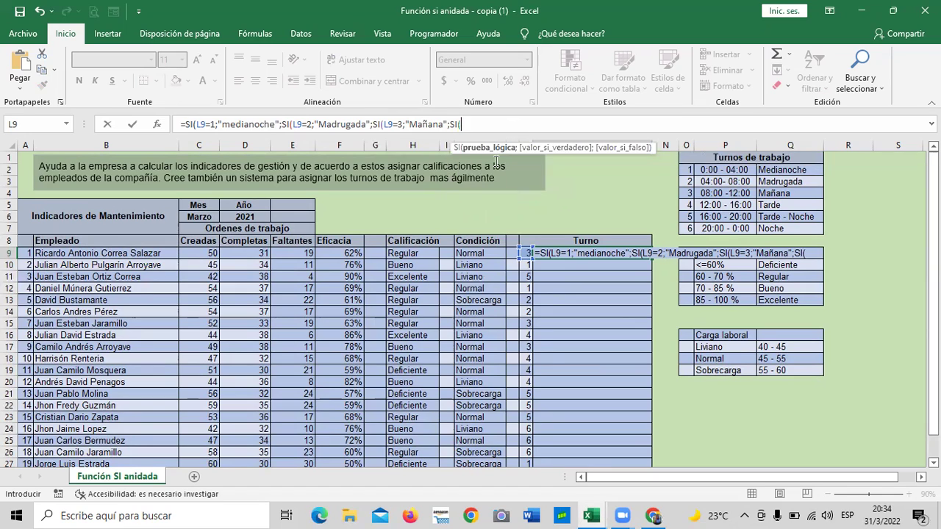
click(525, 253)
text(=4)
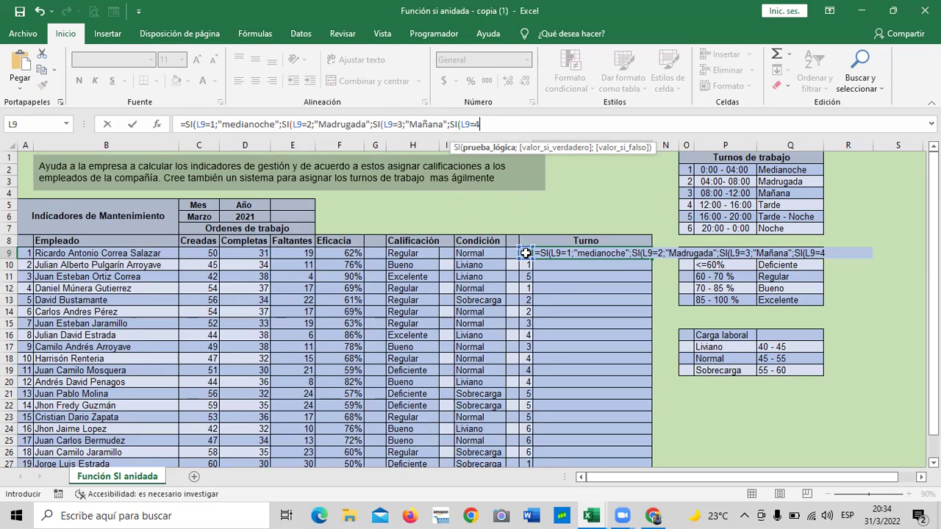
text(")
click(478, 124)
text(;")
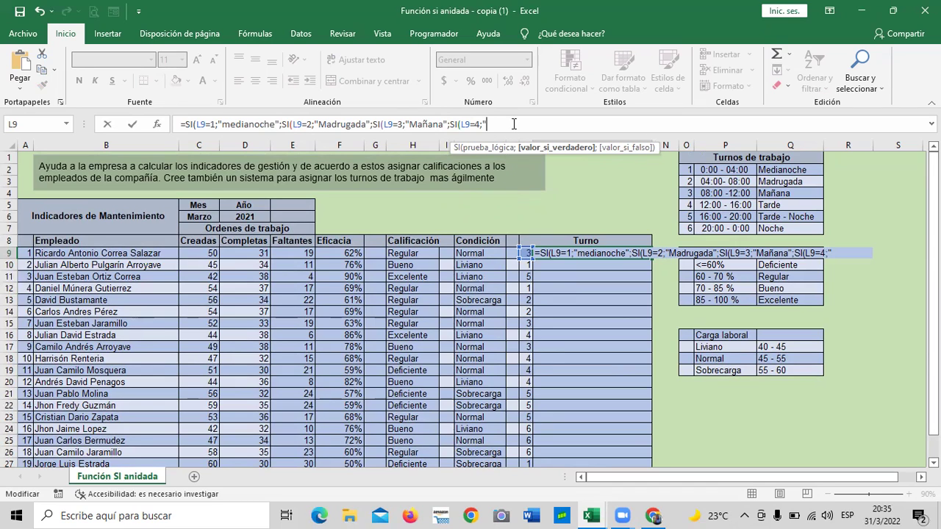
text(Tarde";)
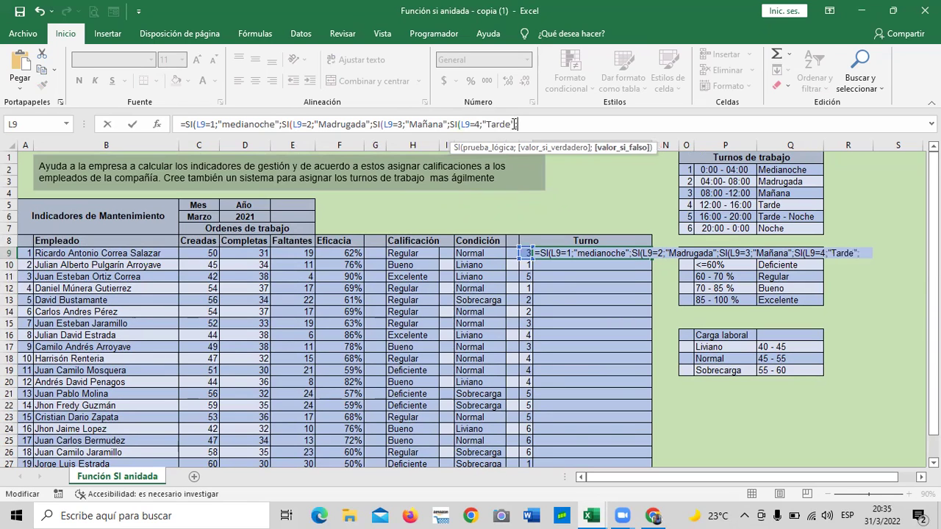
text(si)
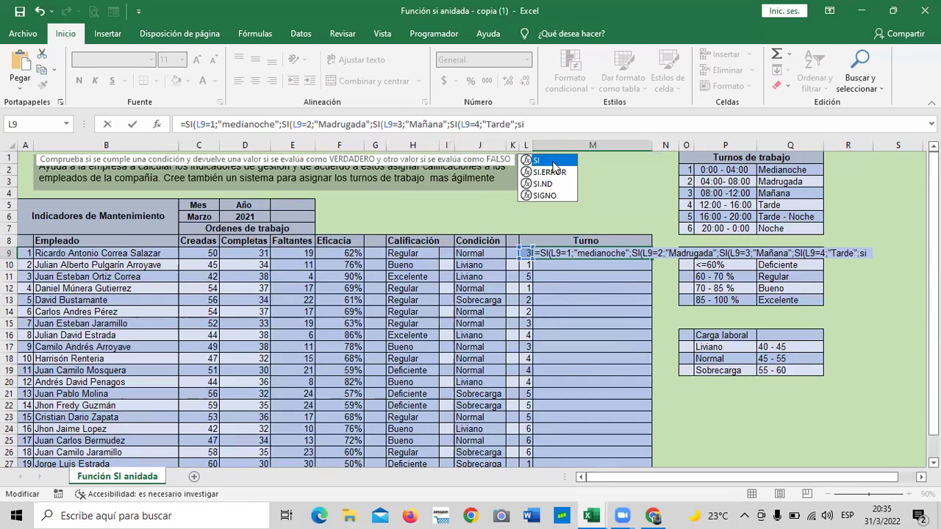
Finish with L9=5 "Tarde-Noche" and L9=6 "Noche", closing all parentheses.
key(Tab)
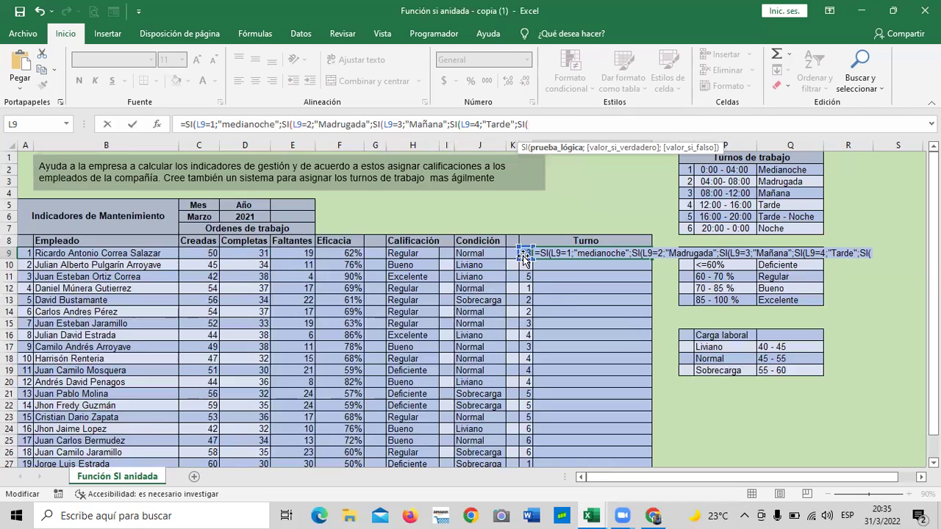
click(525, 258)
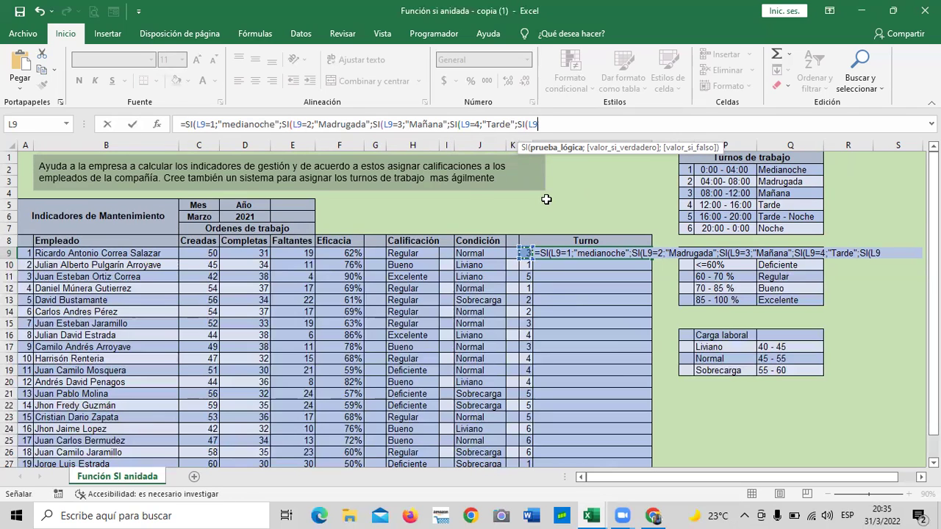
text(=)
text(5;")
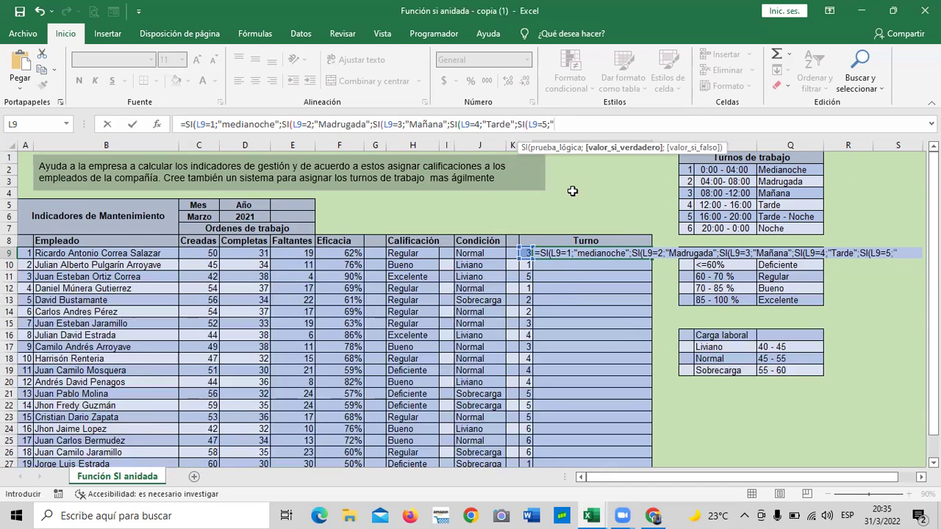
text(Tarde)
text(-)
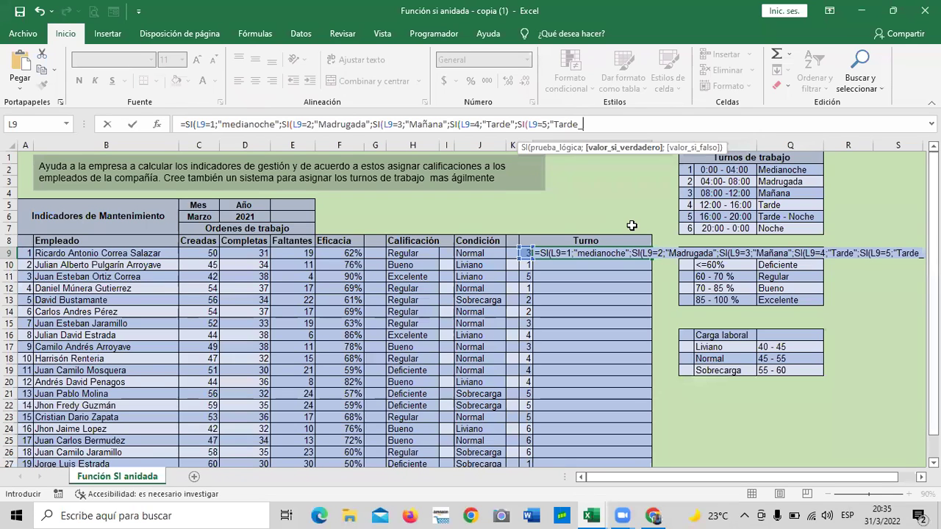
text(Noche";)
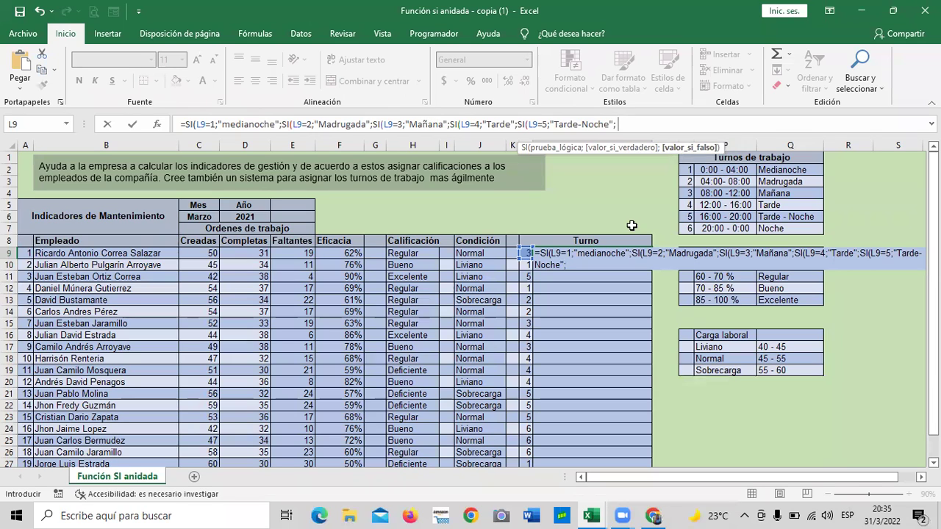
text(si)
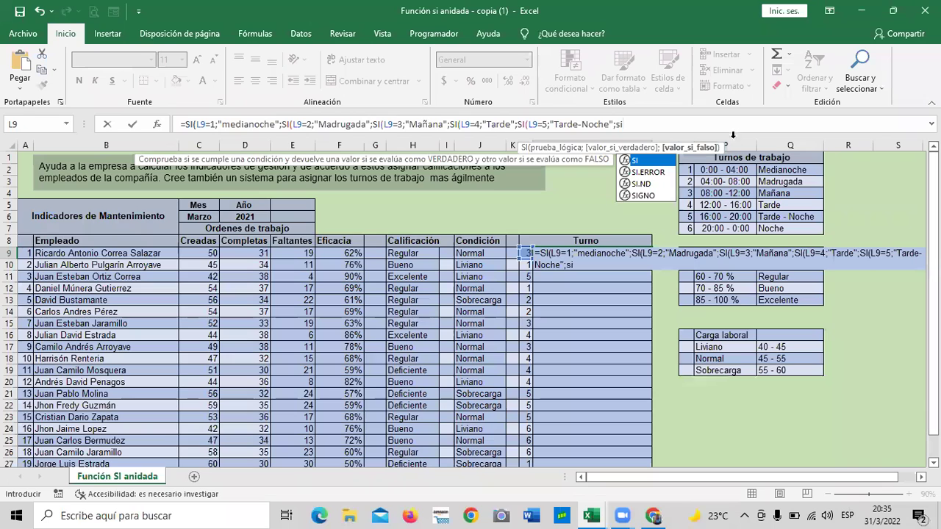
double_click(661, 160)
click(526, 253)
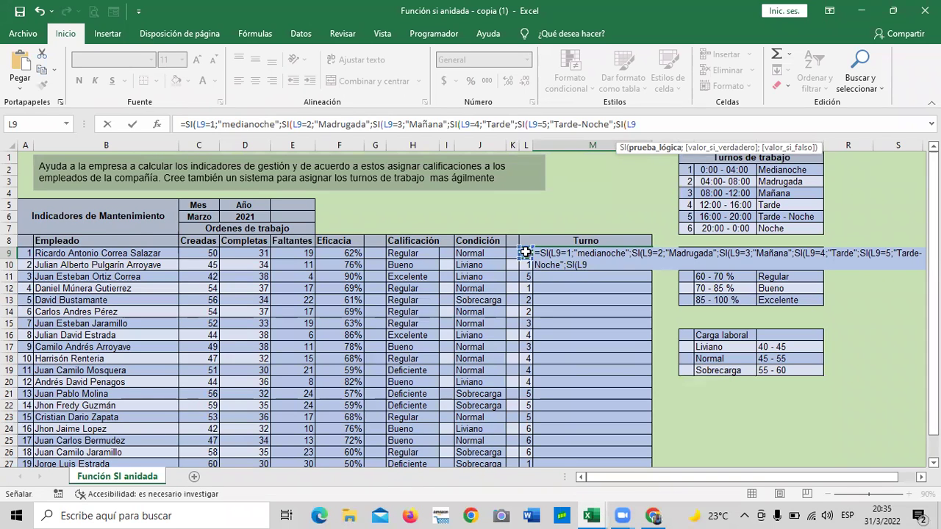
text(=6)
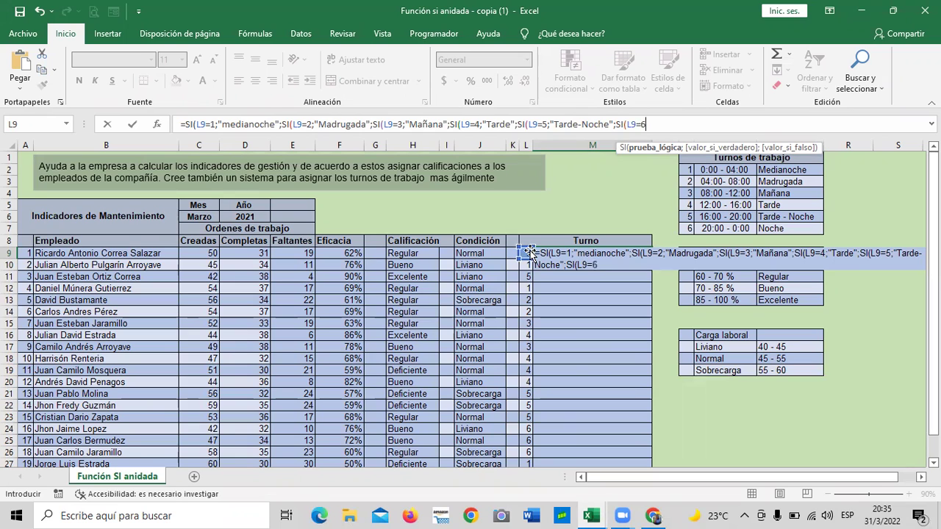
text(;"Noche)
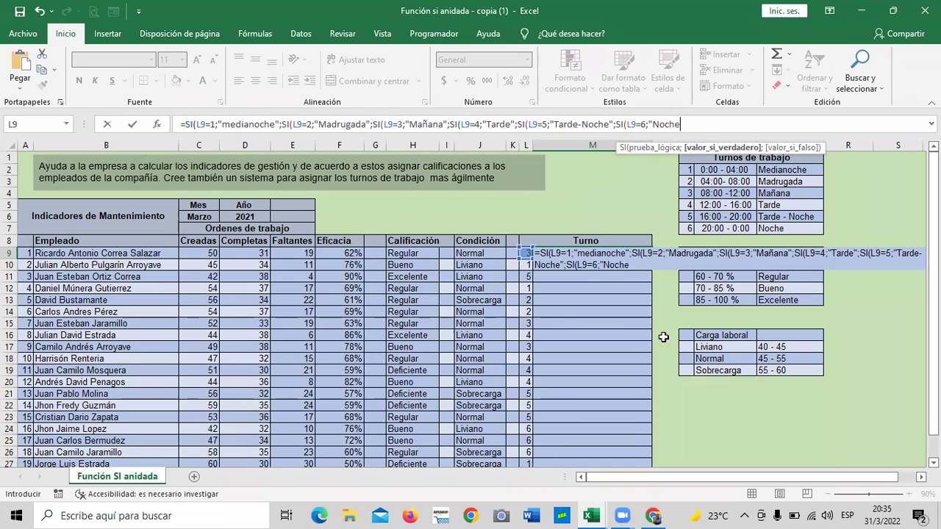
text(")
text())))
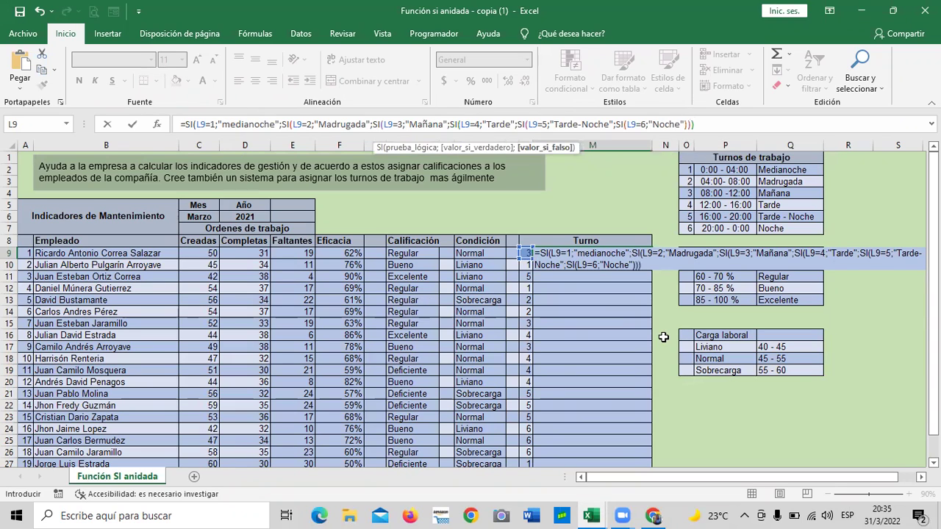
text()))
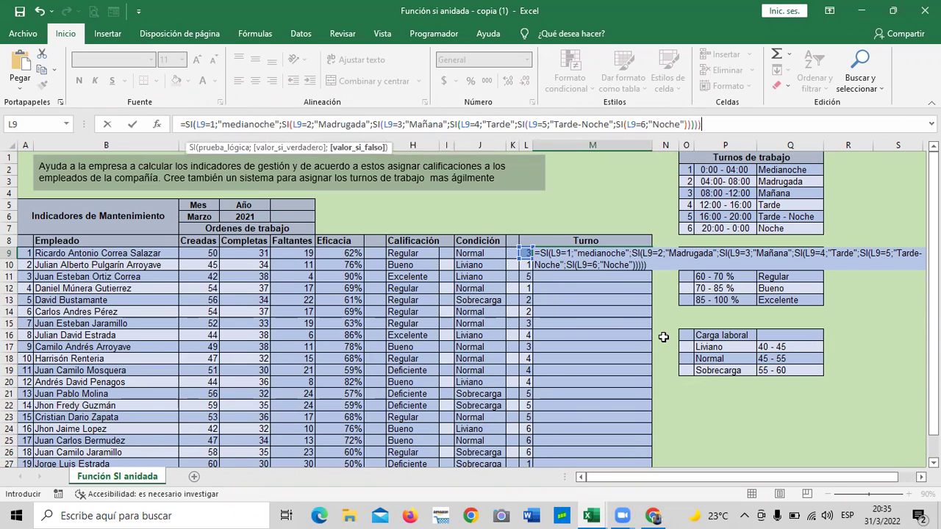
text())
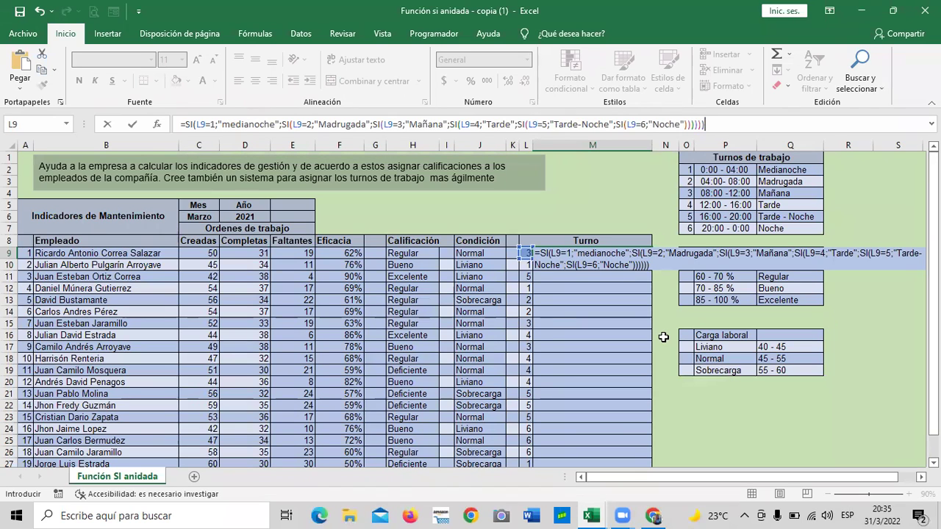
Commit the M9 shift formula and reselect M9, which now shows Mañana.
key(Return)
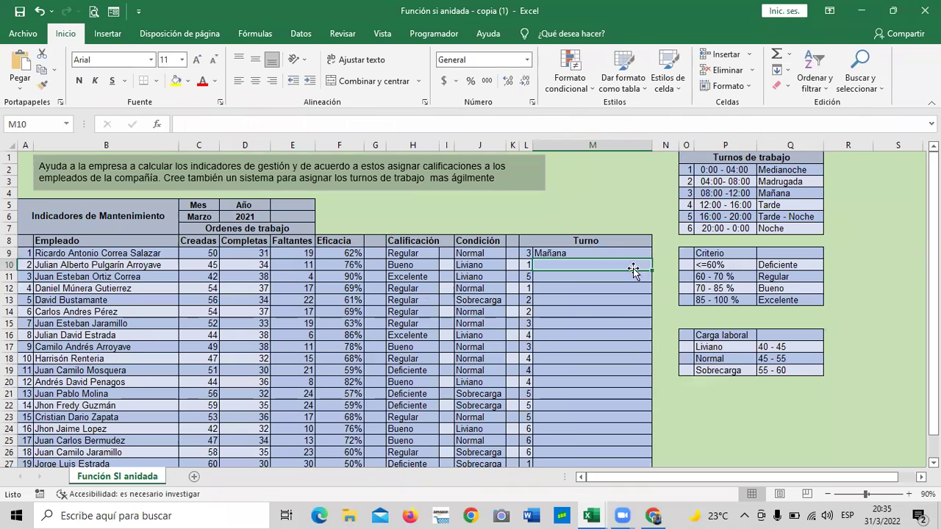
click(601, 253)
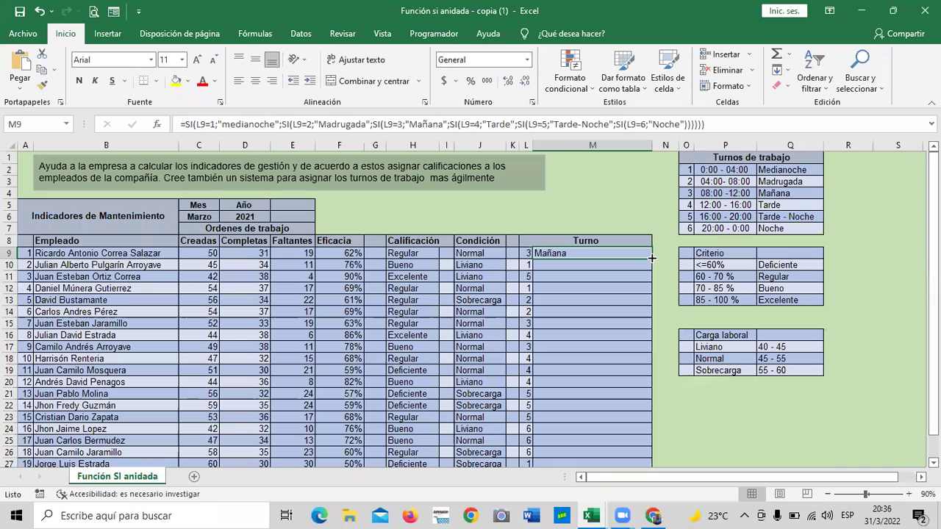
Fill M9's shift formula down to M28 and spot-check M27, M9, M11 and M18.
drag(651, 257, 653, 432)
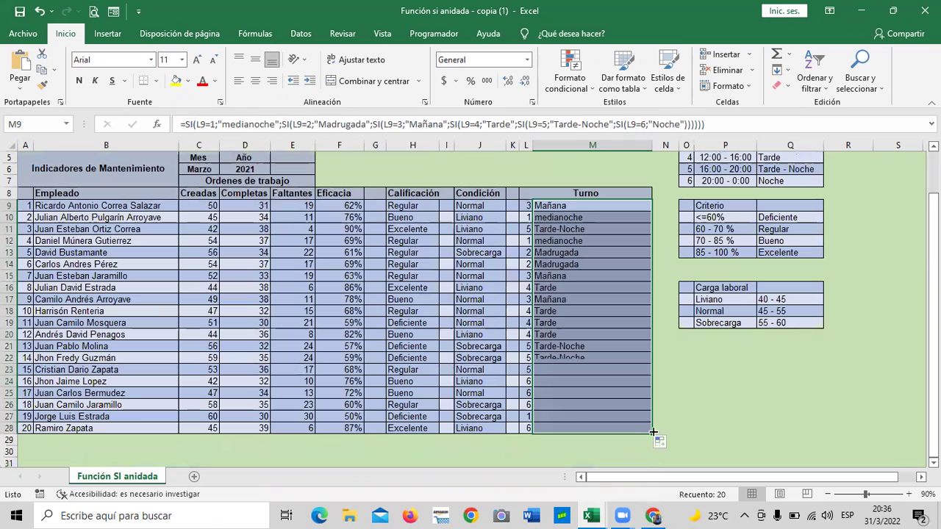
click(705, 415)
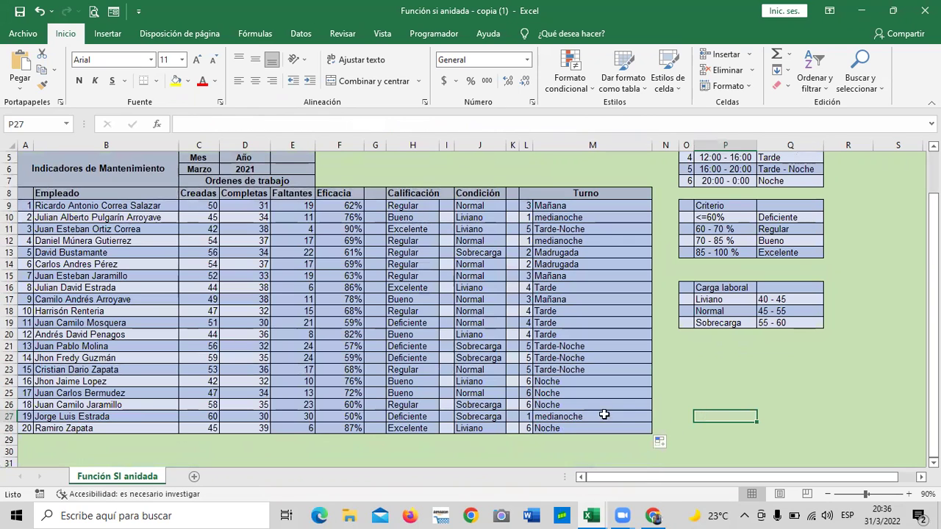
click(567, 427)
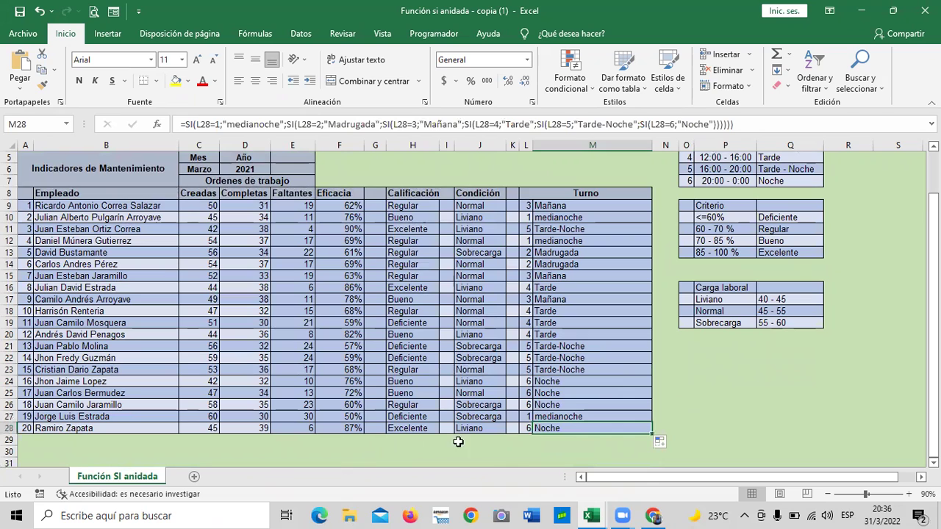
click(524, 428)
click(548, 415)
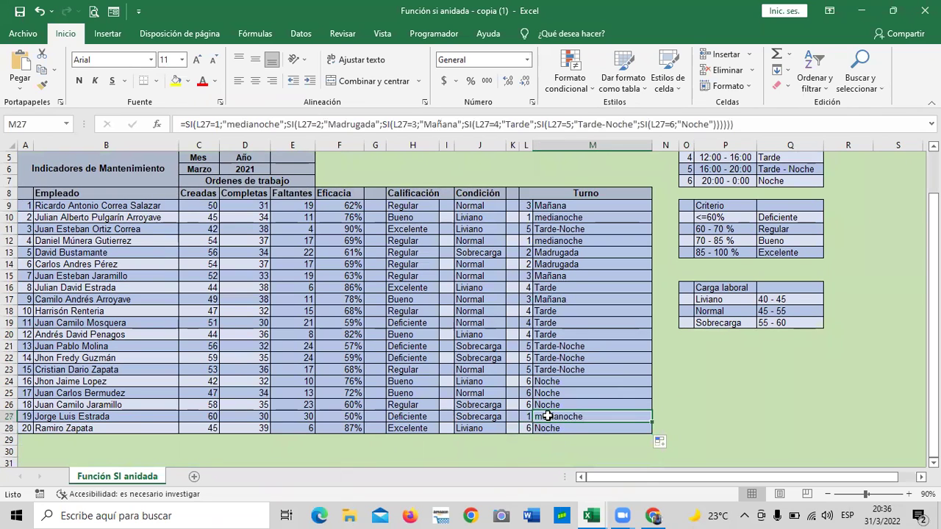
scroll(547, 416, up, 1)
scroll(548, 416, up, 1)
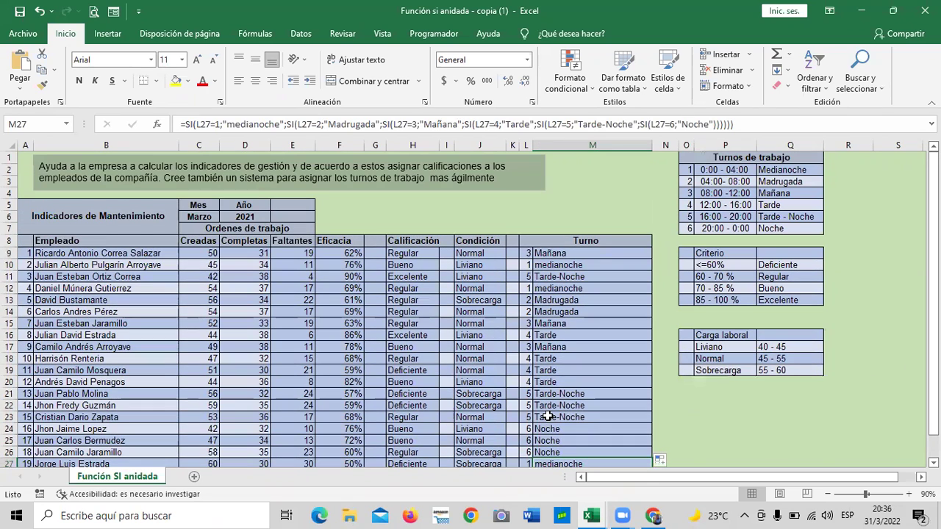
click(551, 254)
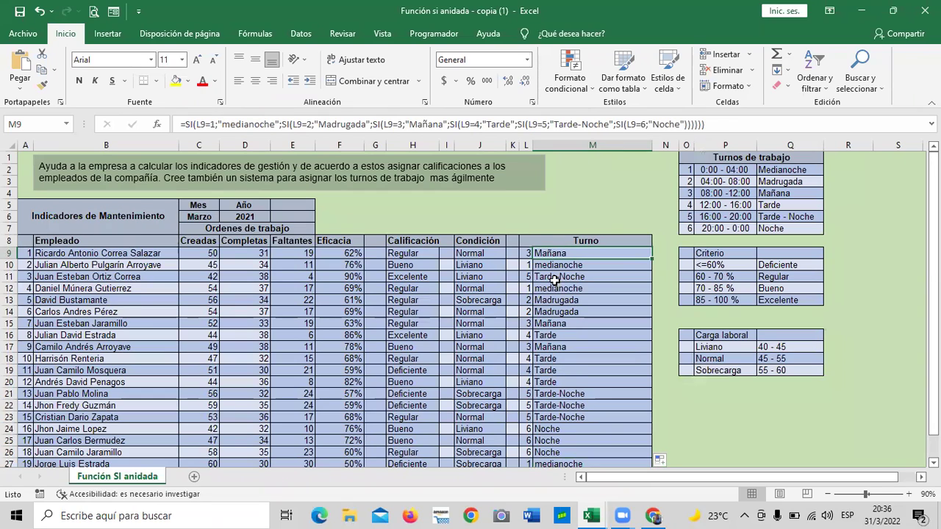
click(555, 279)
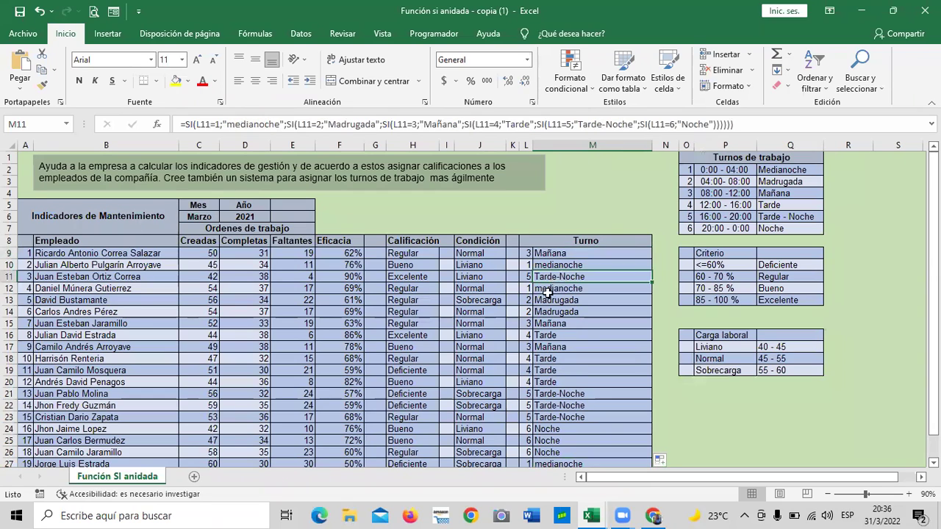
click(548, 358)
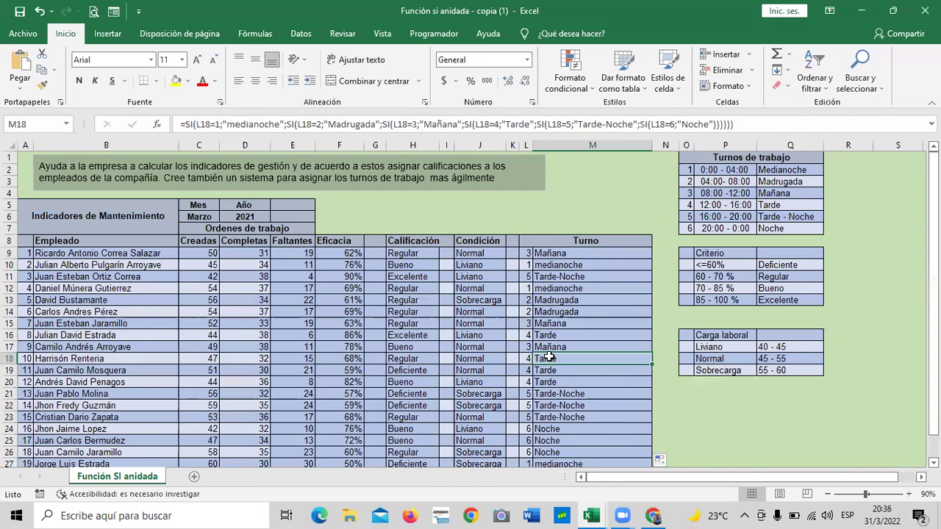
scroll(548, 358, down, 2)
scroll(556, 374, up, 2)
scroll(478, 314, down, 2)
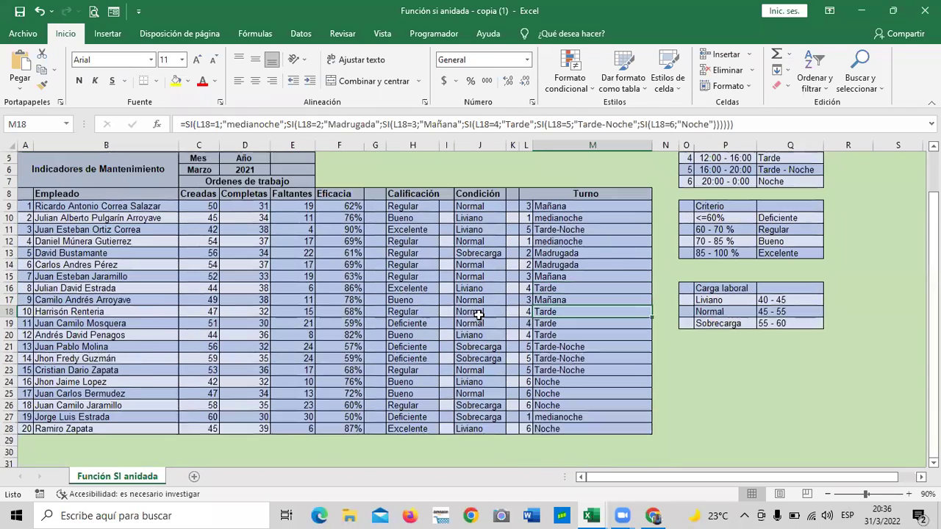
scroll(479, 314, up, 1)
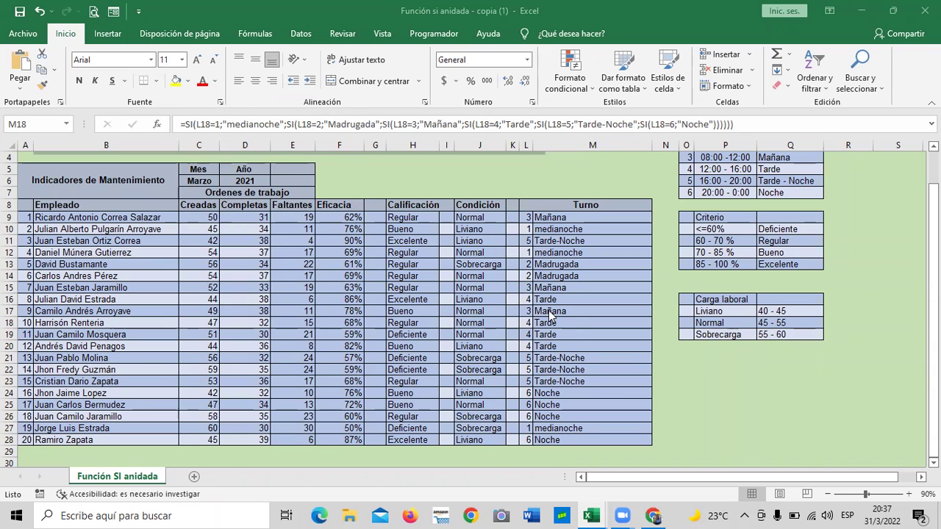
scroll(852, 397, up, 1)
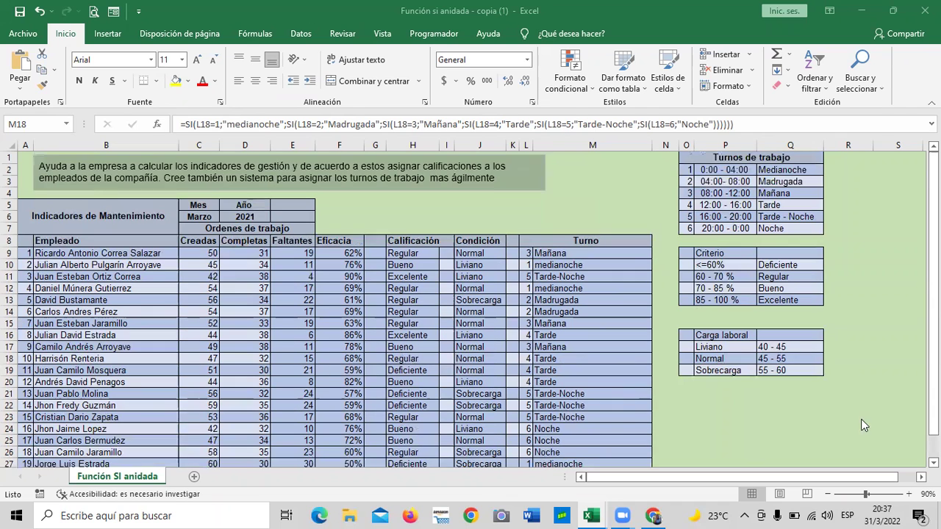
scroll(809, 361, down, 3)
scroll(810, 361, up, 3)
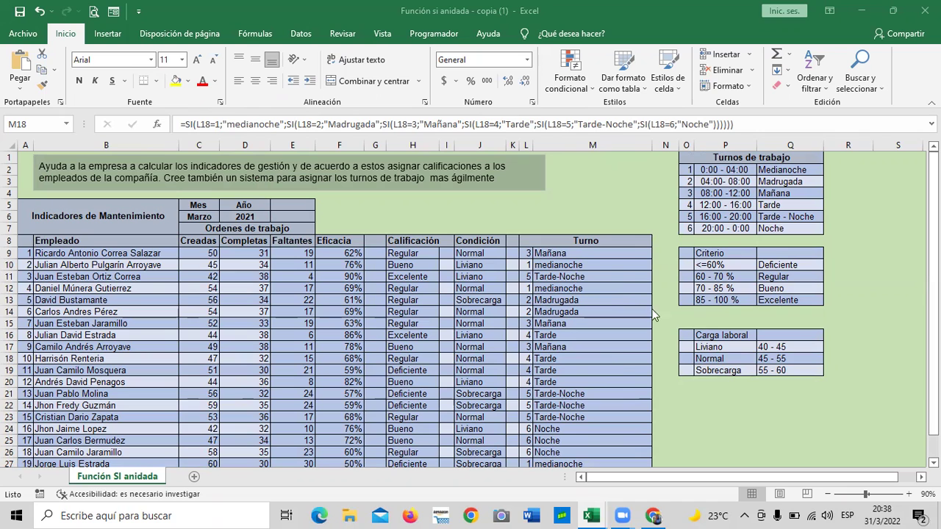
scroll(575, 372, down, 2)
scroll(575, 372, up, 2)
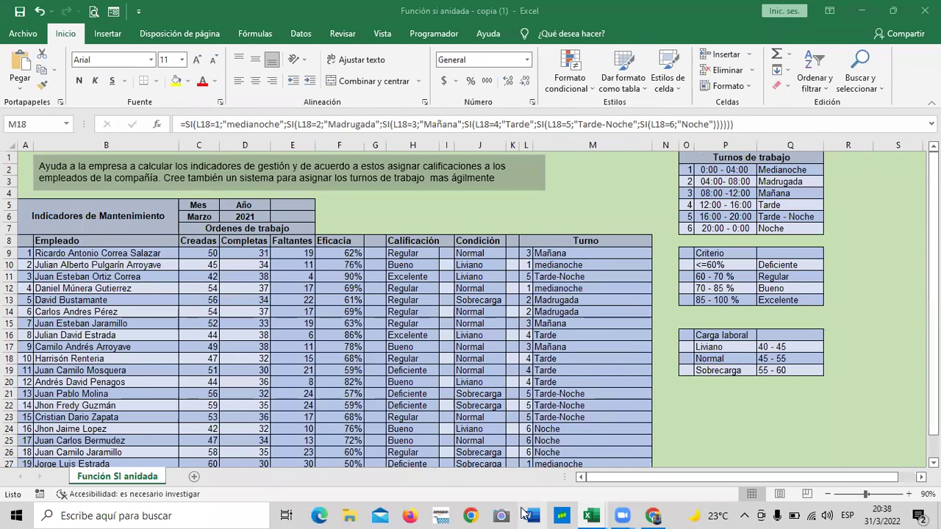
mouse_move(588, 514)
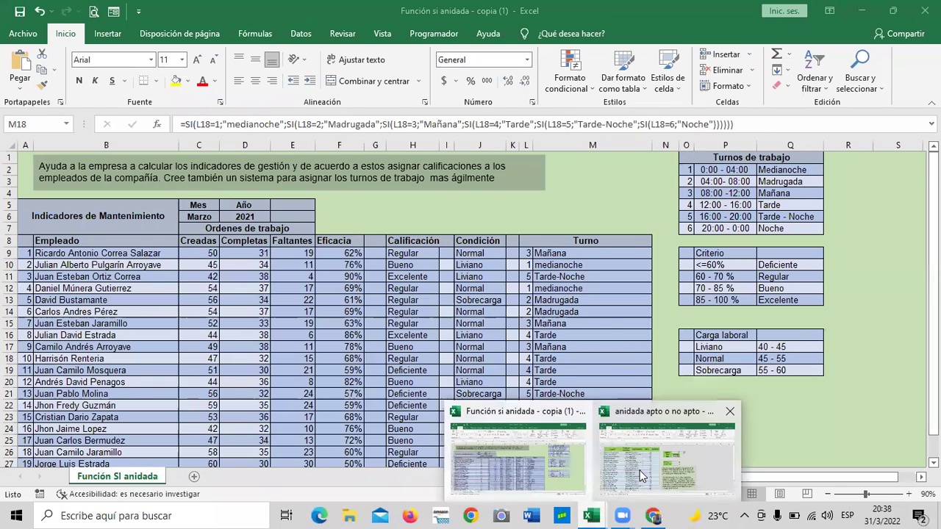
click(641, 476)
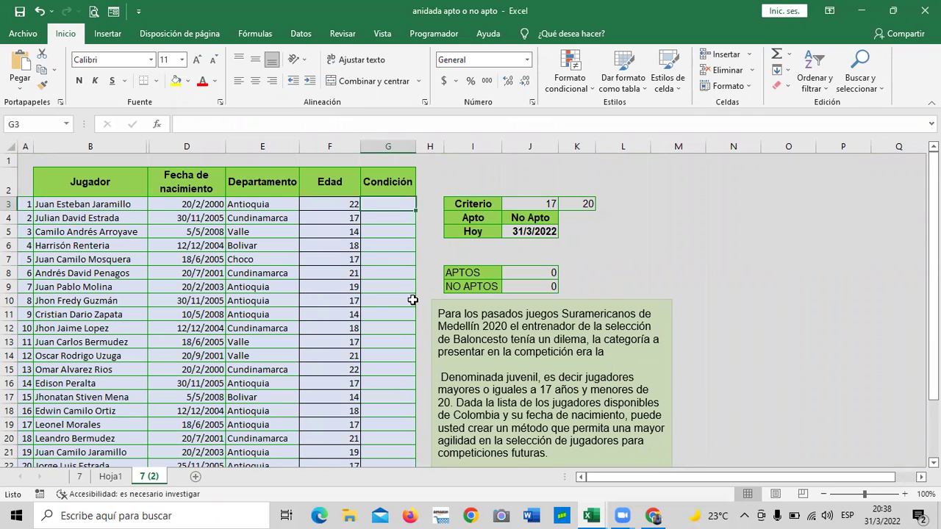
click(731, 256)
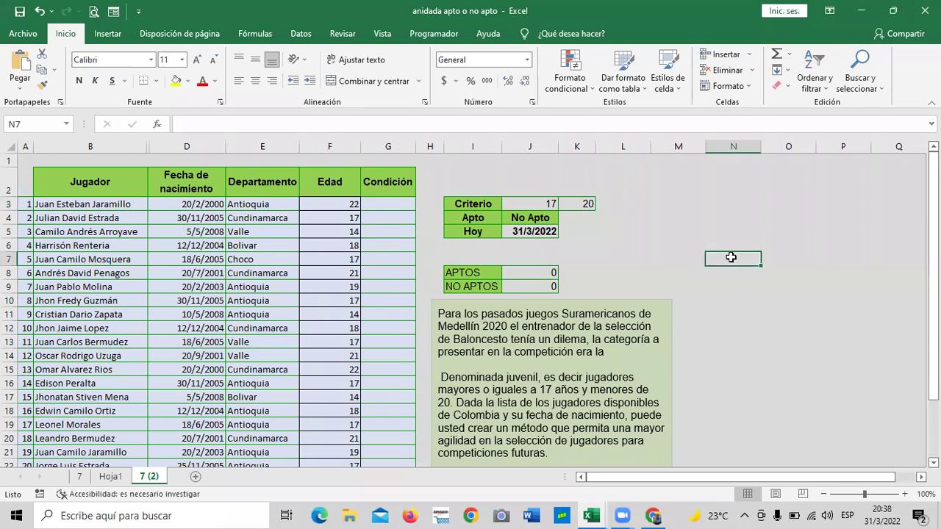
click(645, 199)
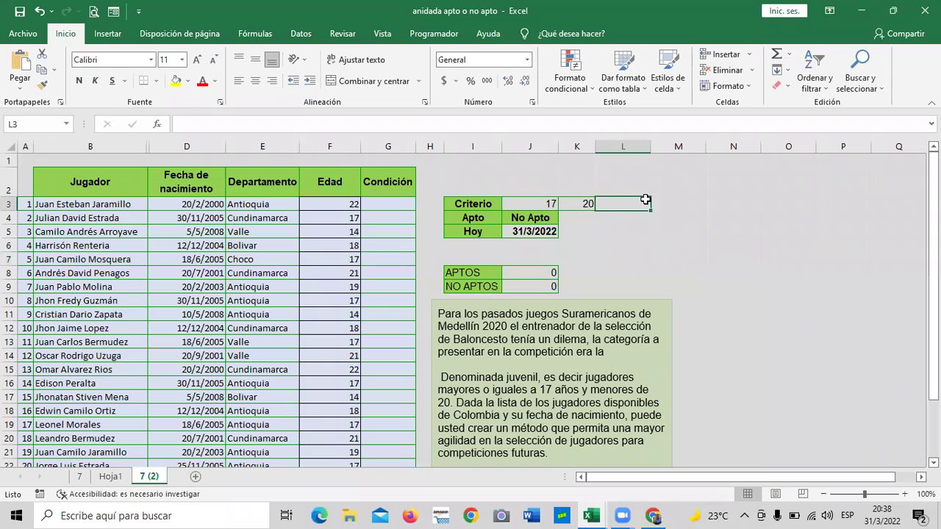
click(681, 185)
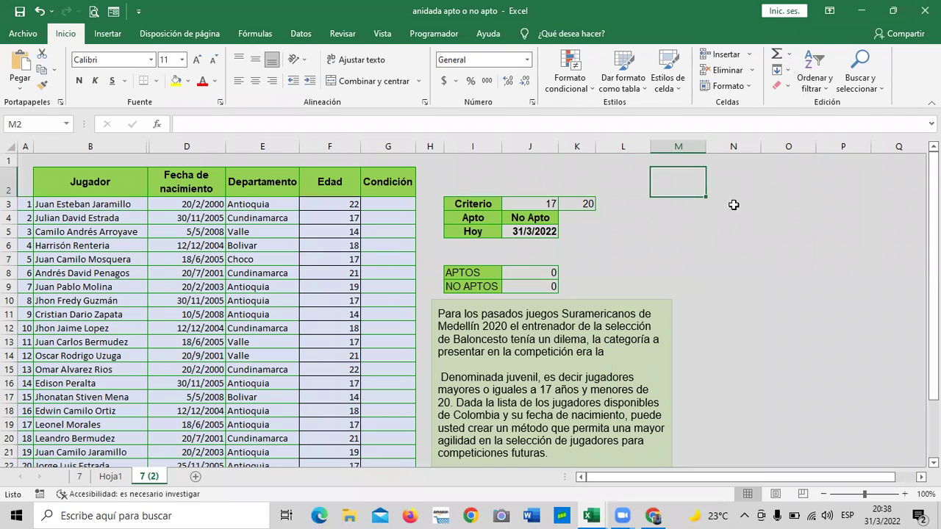
click(818, 235)
click(718, 216)
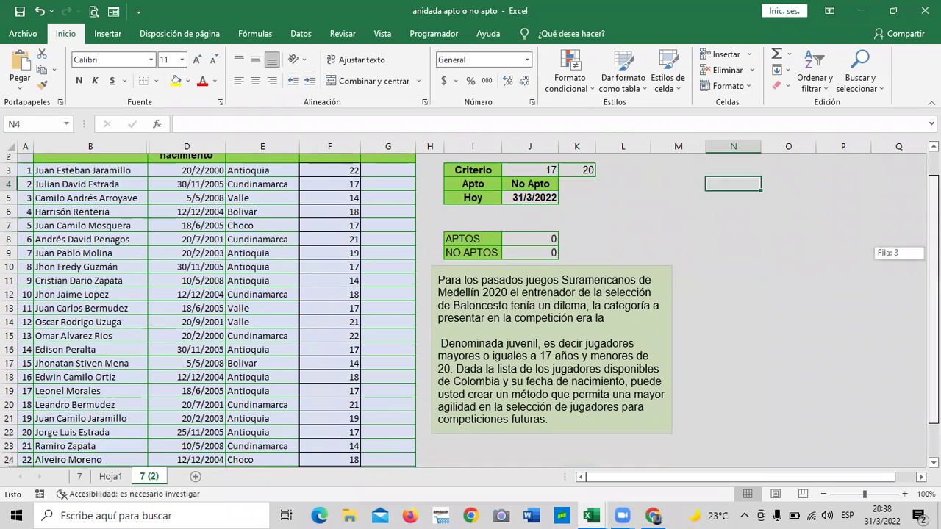
scroll(808, 253, down, 2)
scroll(812, 327, up, 2)
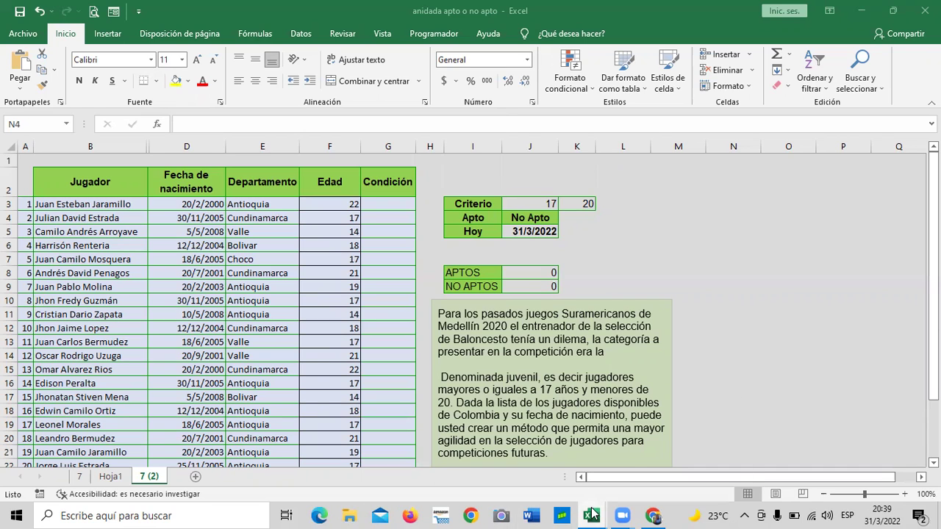
In the Función si anidada workbook, copy the sheet to the end as Función SI anidada (2).
mouse_move(591, 514)
click(555, 491)
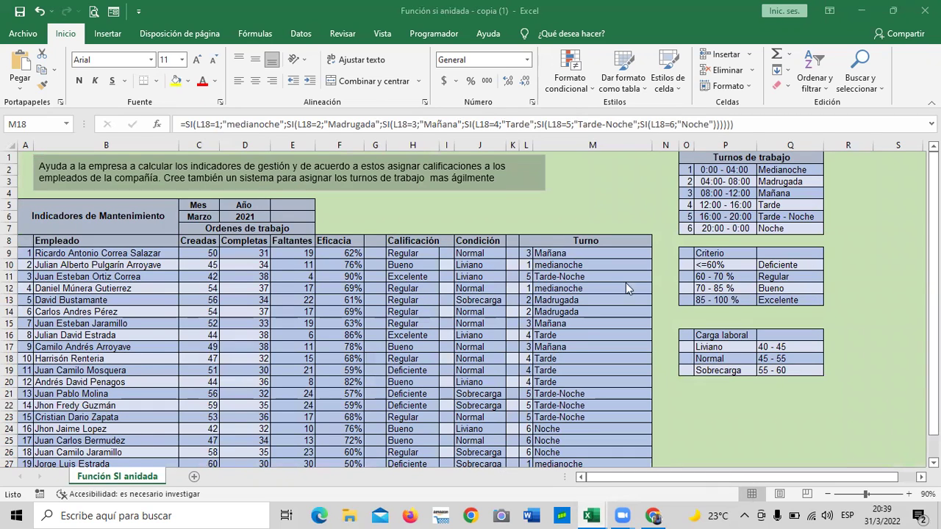
scroll(505, 313, down, 3)
scroll(505, 312, up, 3)
right_click(137, 478)
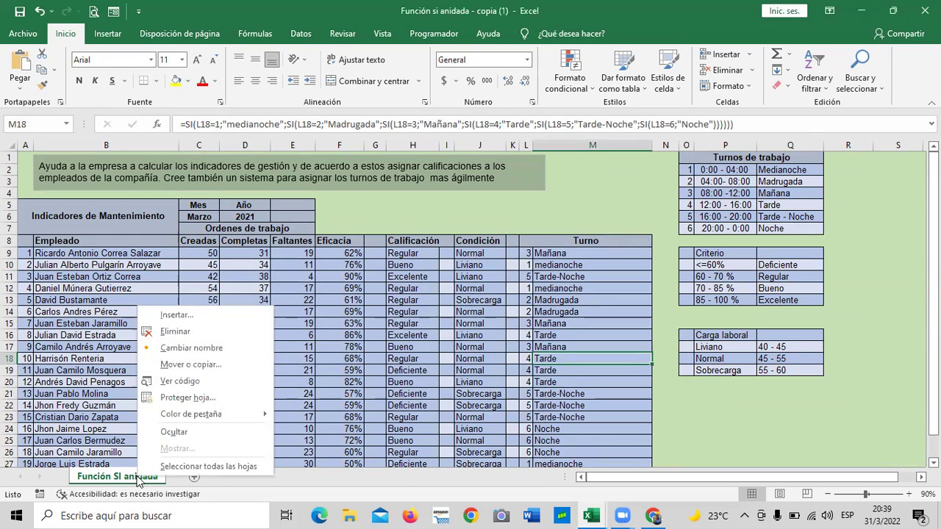
click(218, 366)
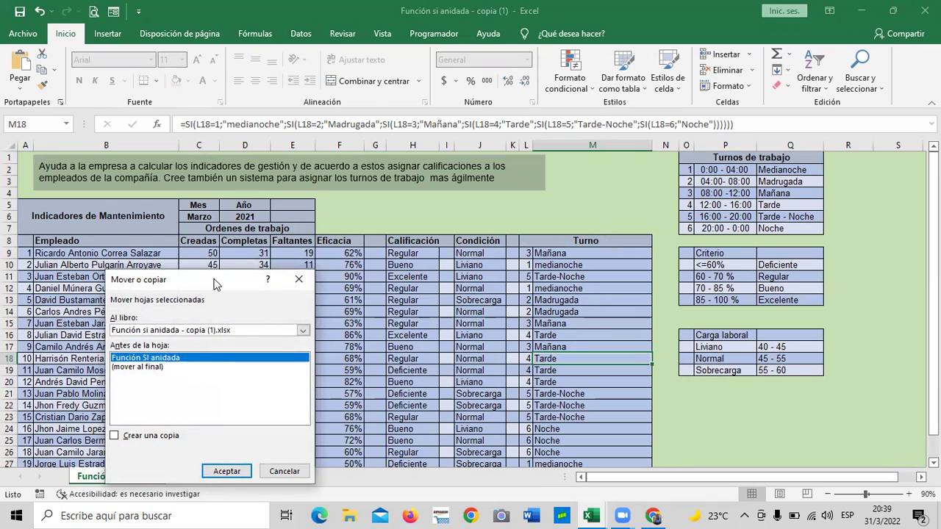
drag(217, 284, 222, 259)
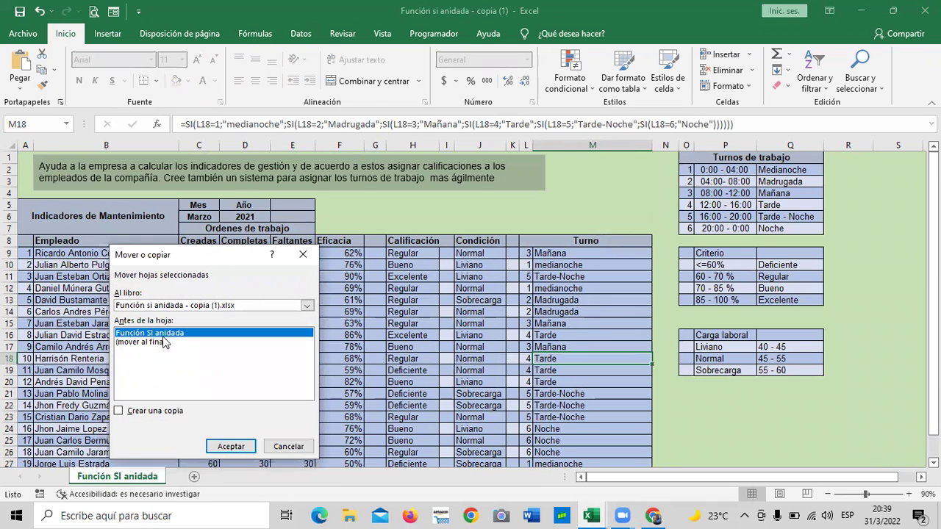
click(152, 342)
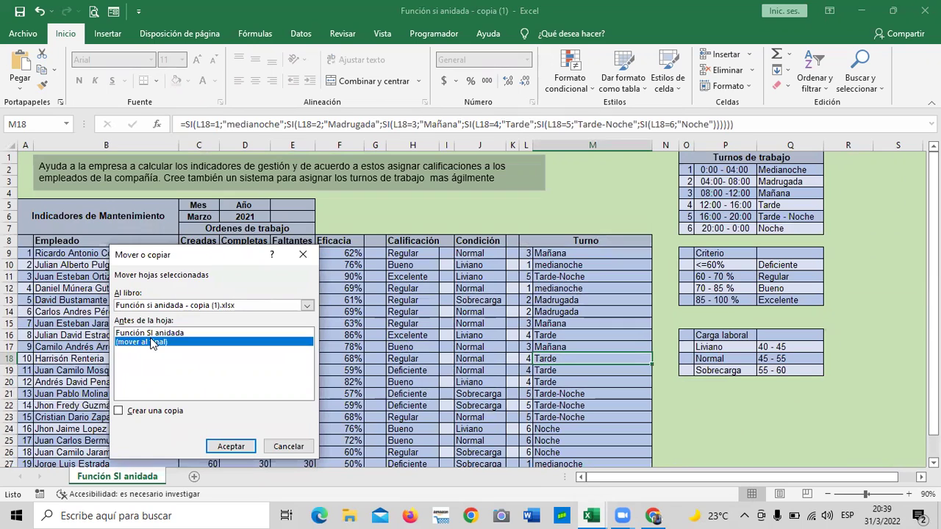
click(121, 411)
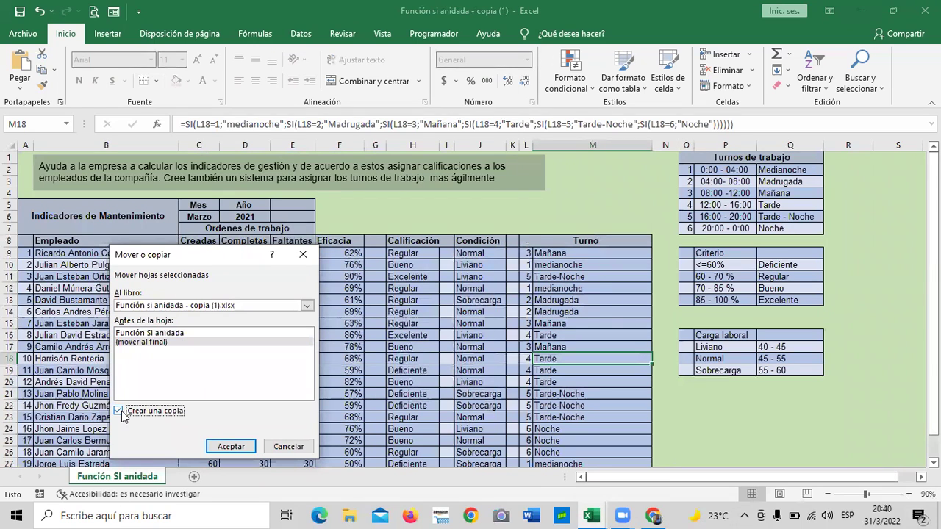
click(231, 446)
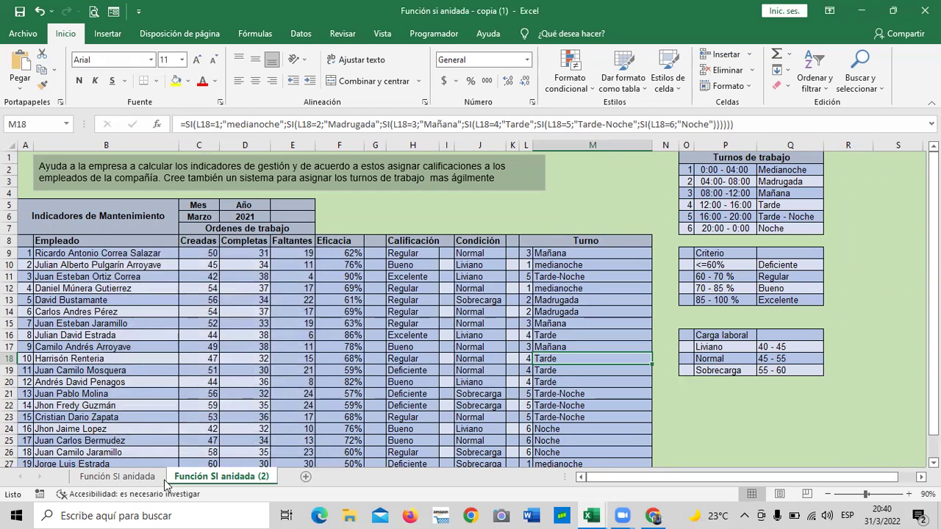
On the Función SI anidada (2) copy, clear Turno M9:M28 and Condición J9:J28.
click(141, 482)
click(211, 482)
click(135, 479)
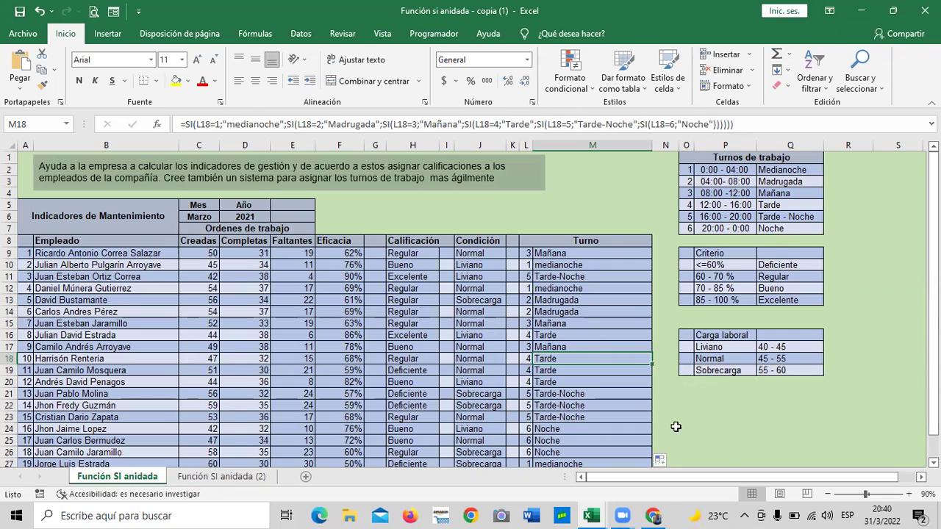
scroll(675, 426, down, 4)
scroll(683, 420, up, 3)
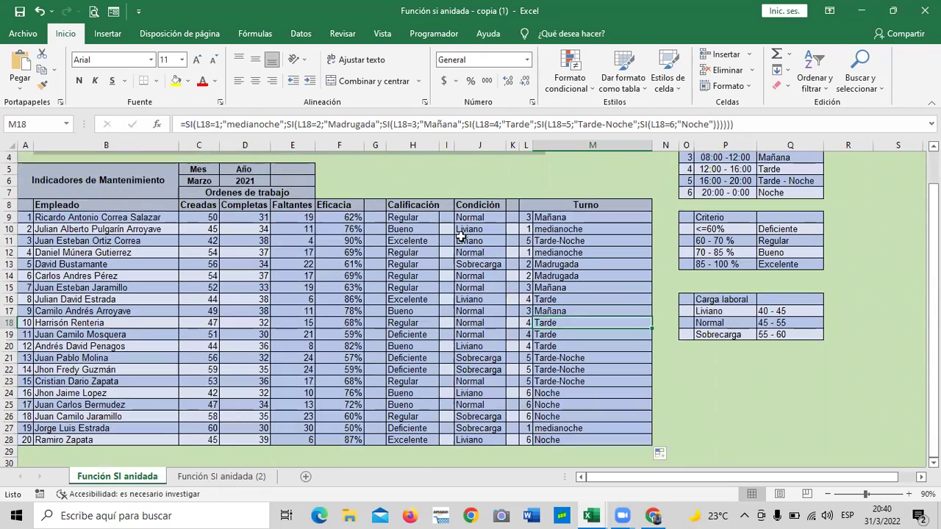
click(239, 476)
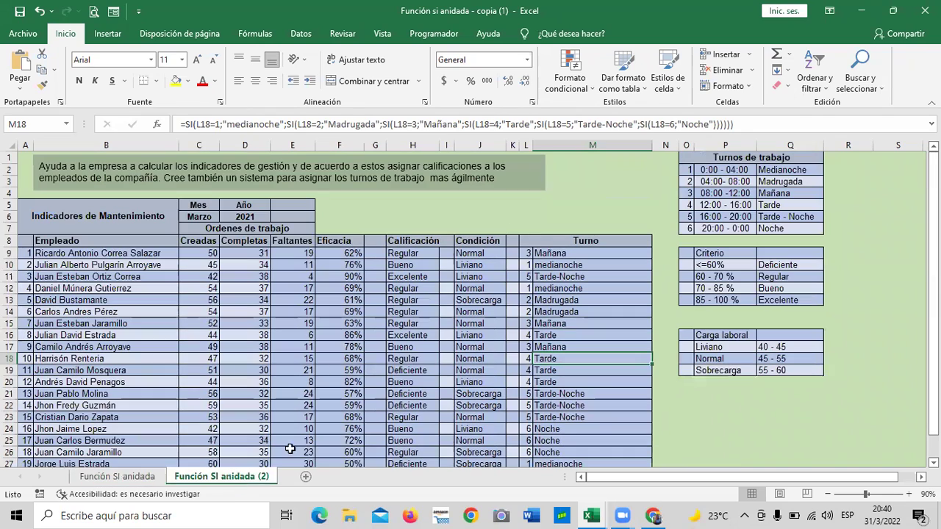
drag(557, 252, 579, 438)
key(Delete)
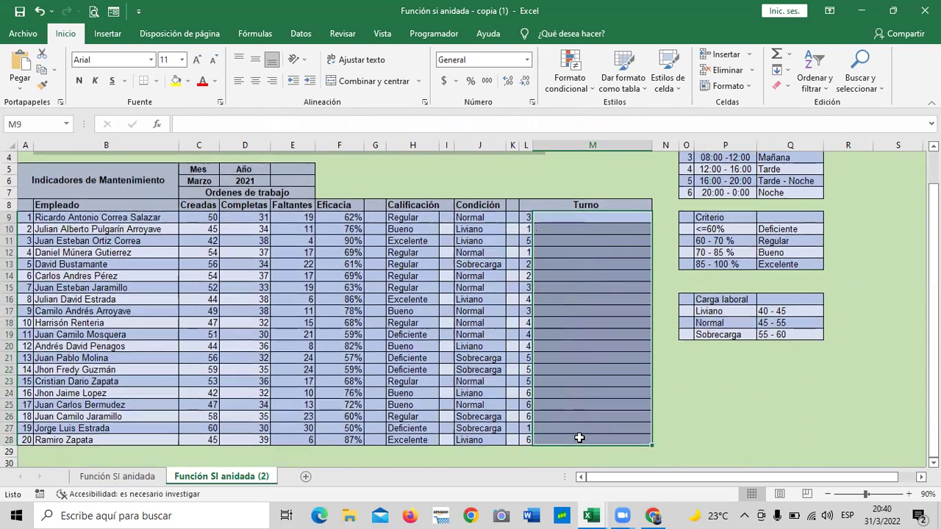
drag(478, 216, 477, 439)
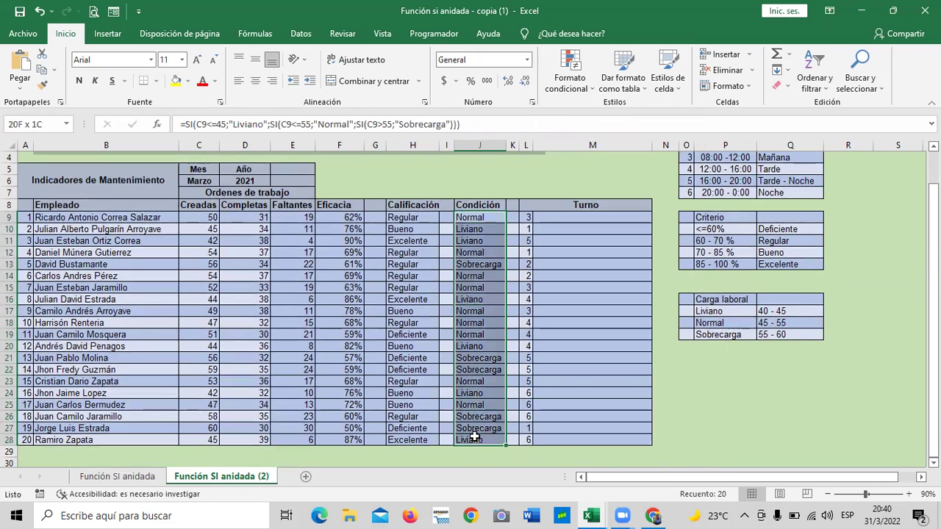
key(Delete)
Clear the Calificación, Eficacia and Faltantes results in columns H, F and E.
drag(410, 216, 410, 439)
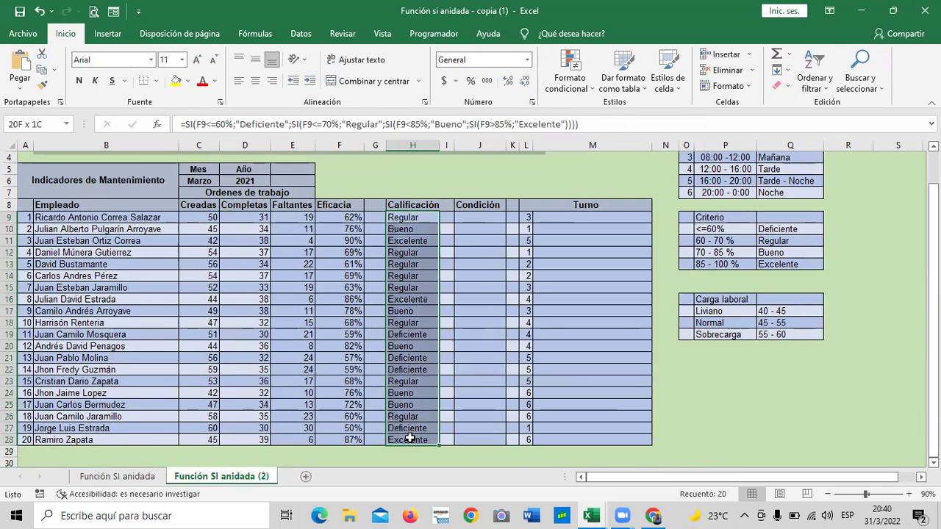
key(Delete)
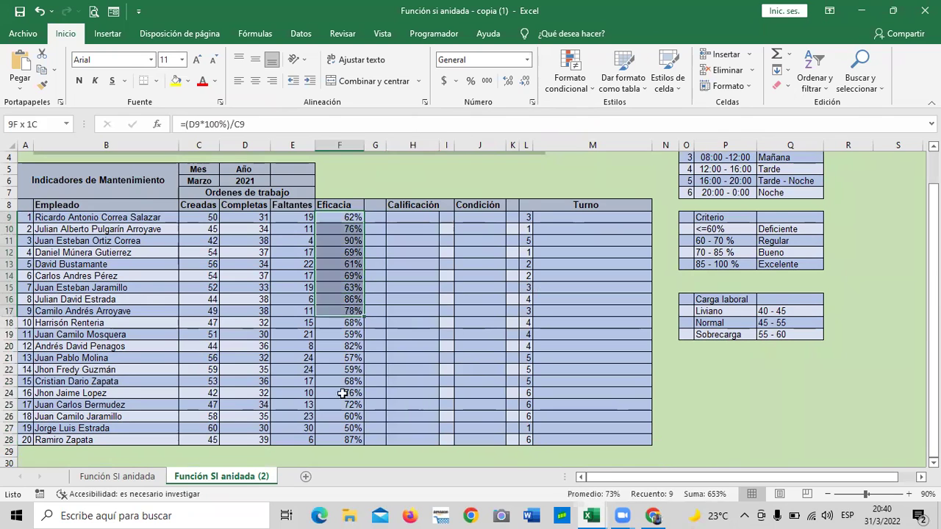
drag(346, 219, 343, 438)
key(Delete)
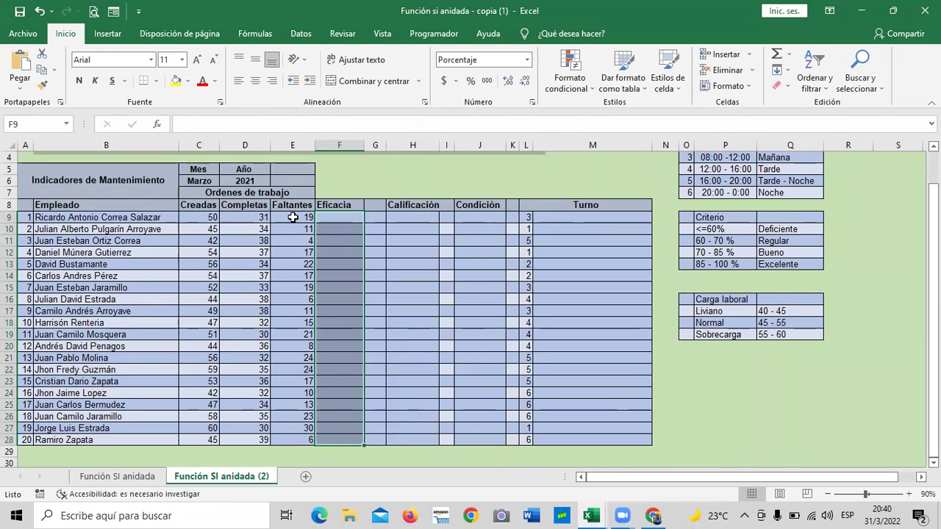
drag(301, 217, 301, 440)
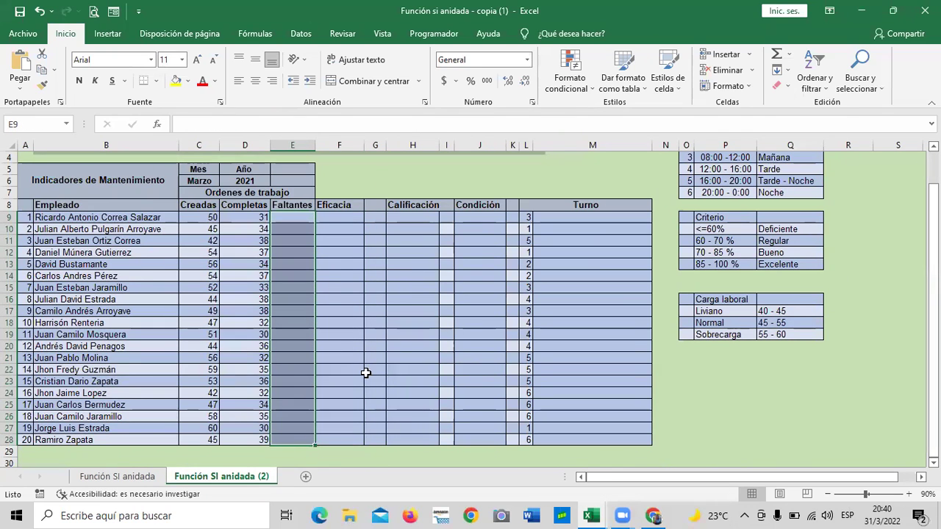
click(404, 358)
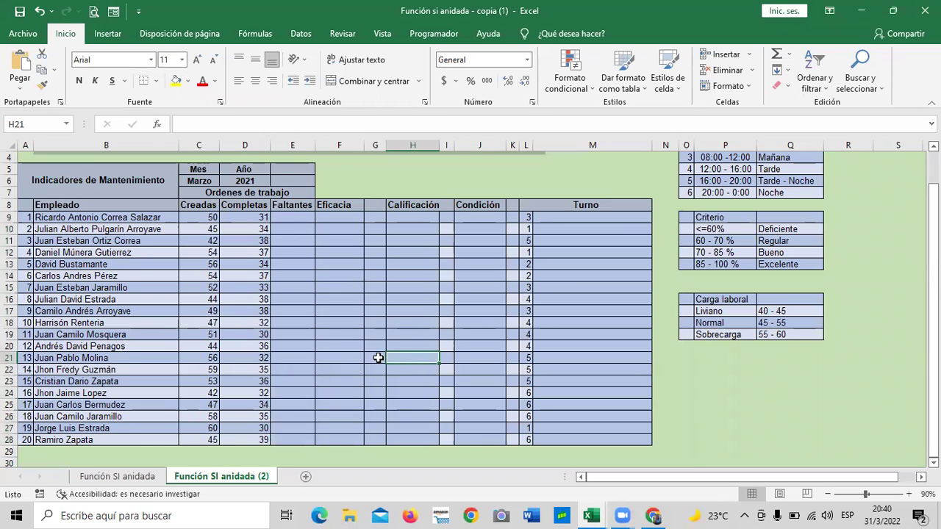
click(605, 218)
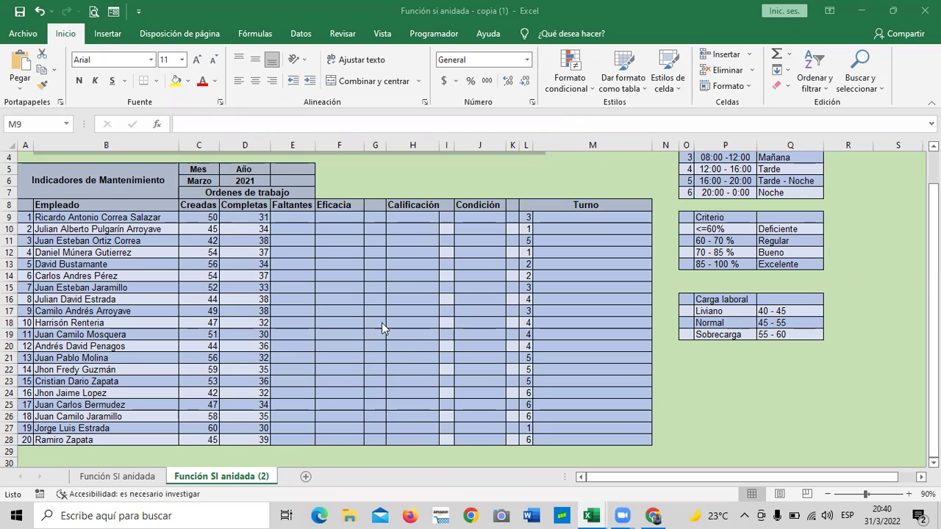
click(409, 295)
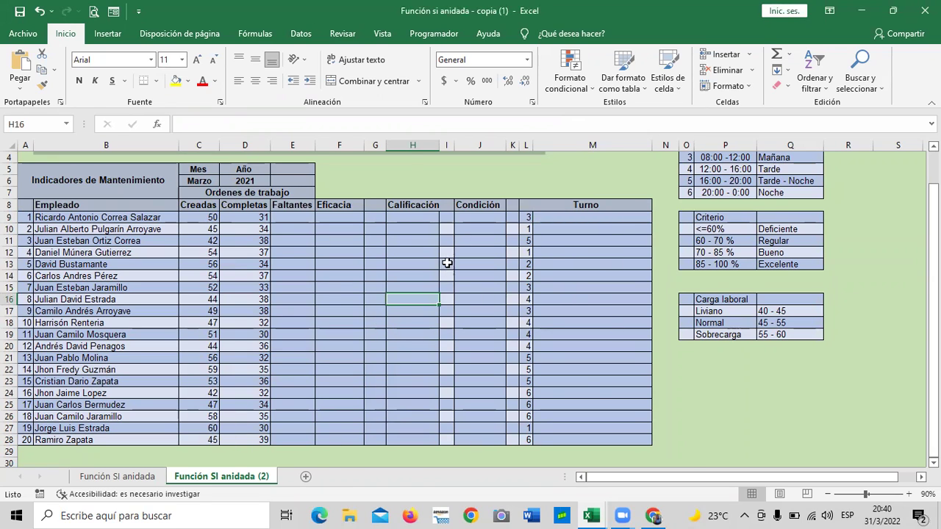
click(131, 475)
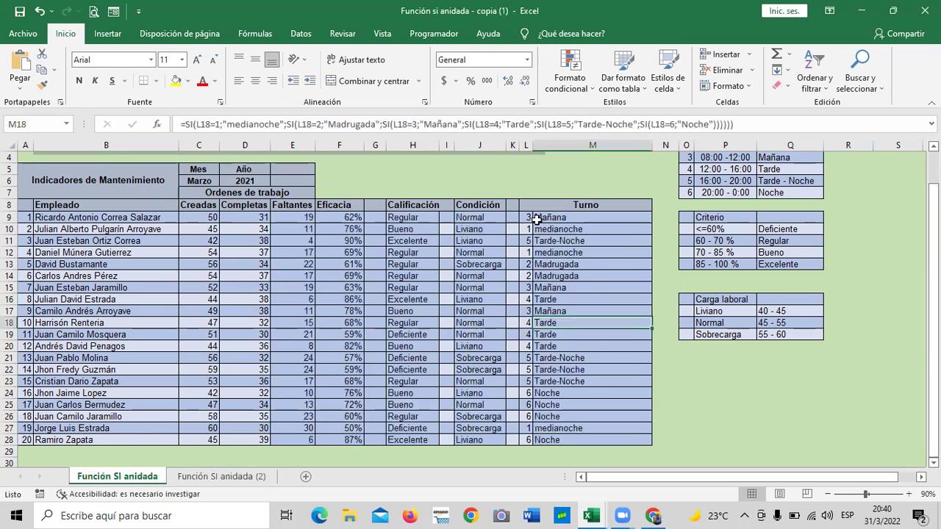
click(425, 218)
click(466, 218)
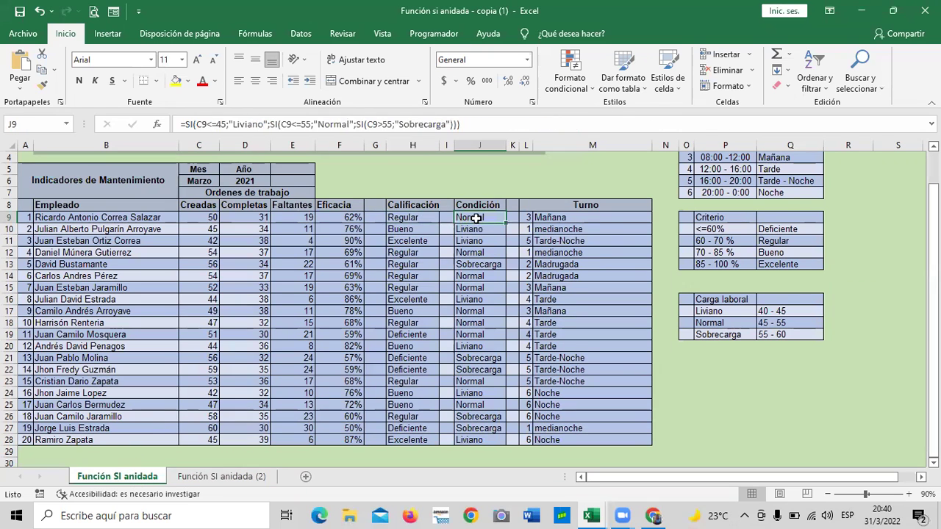
click(564, 217)
click(493, 217)
click(561, 219)
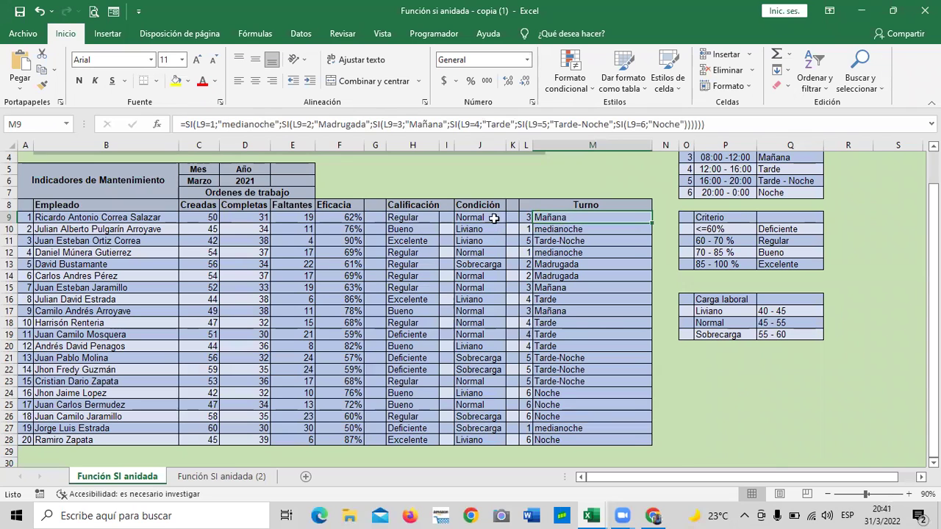
click(220, 477)
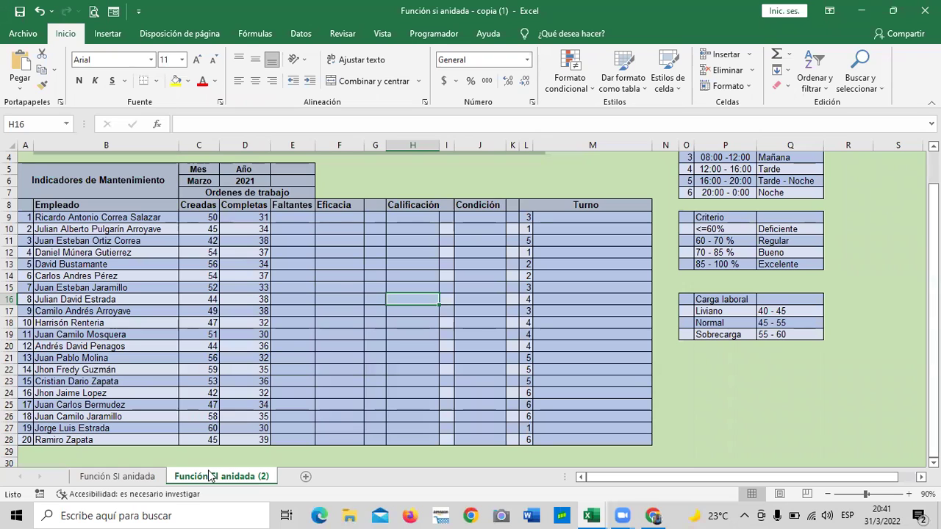
click(695, 415)
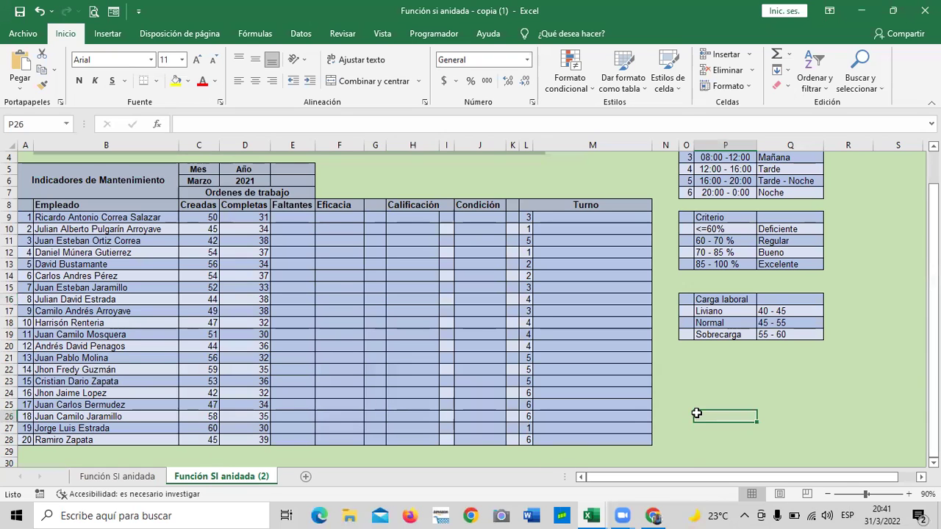
mouse_move(590, 514)
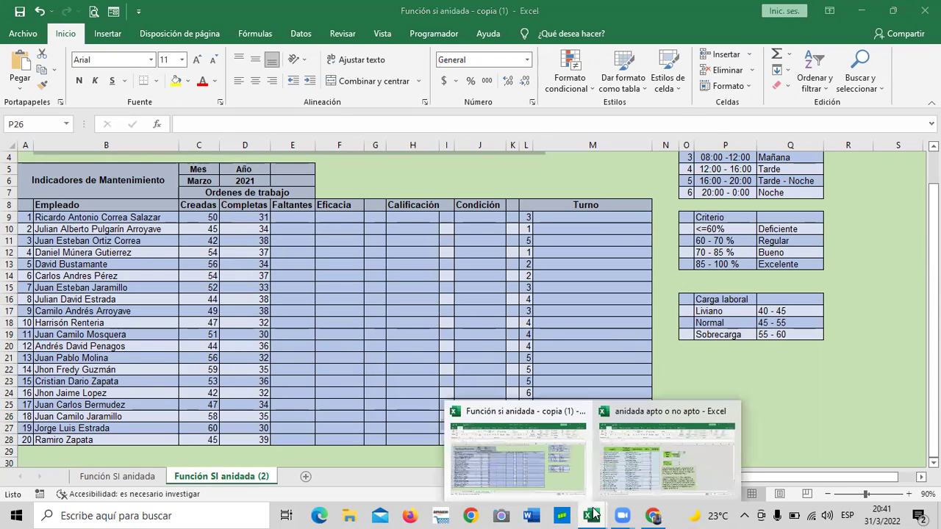
Switch to the anidada apto o no apto workbook on sheet 7 (2).
click(636, 474)
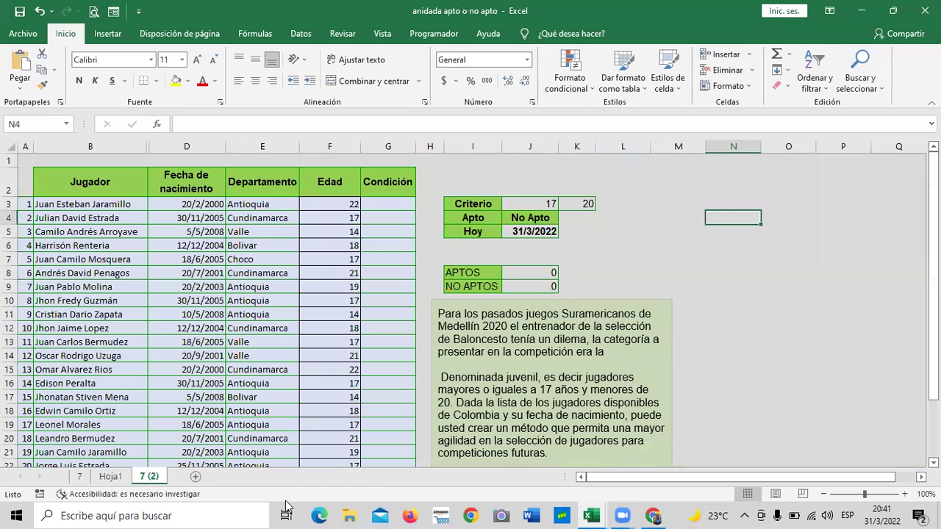
click(769, 334)
scroll(770, 334, down, 3)
scroll(770, 334, up, 3)
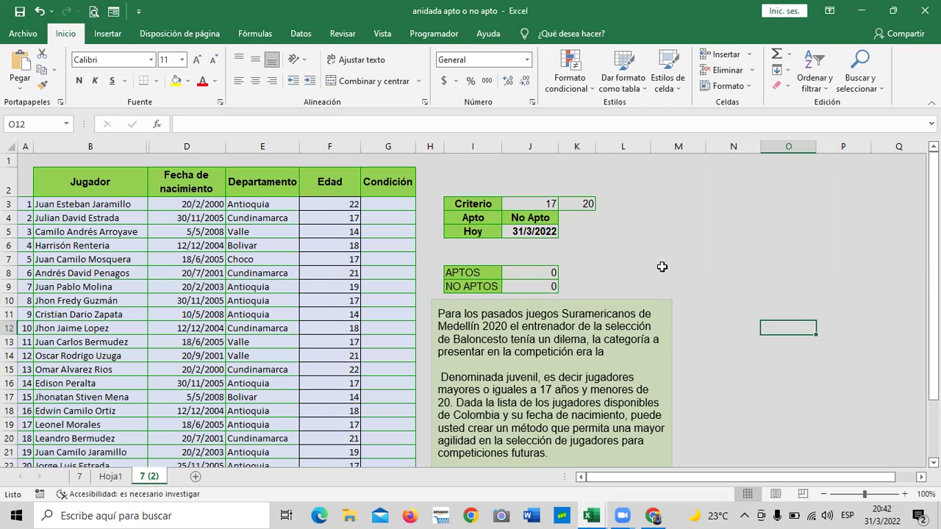
Review the player table, including ages and the still-empty Condición column.
click(661, 258)
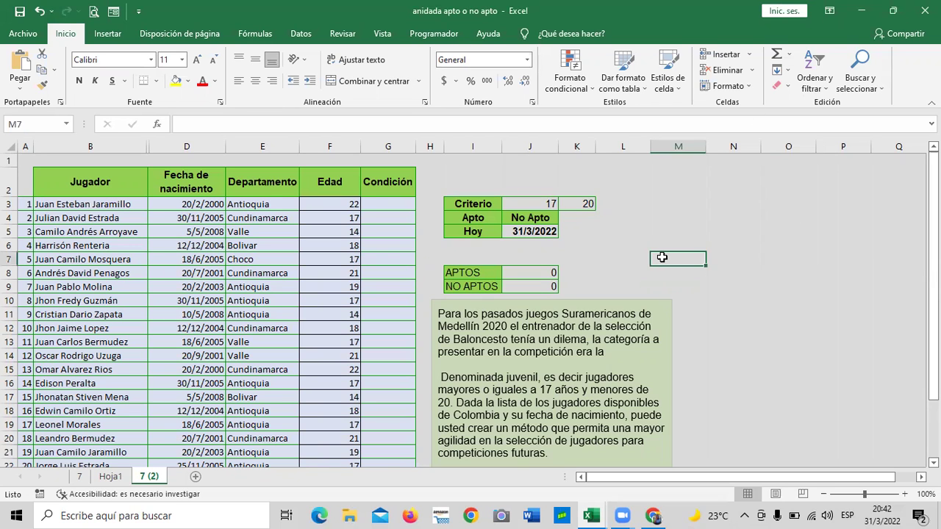
scroll(661, 258, down, 4)
scroll(575, 440, up, 3)
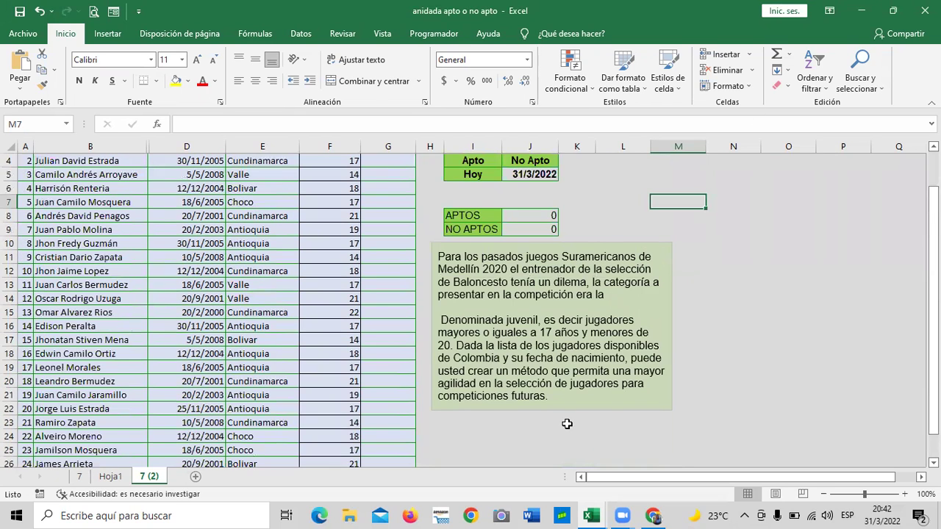
scroll(524, 366, up, 1)
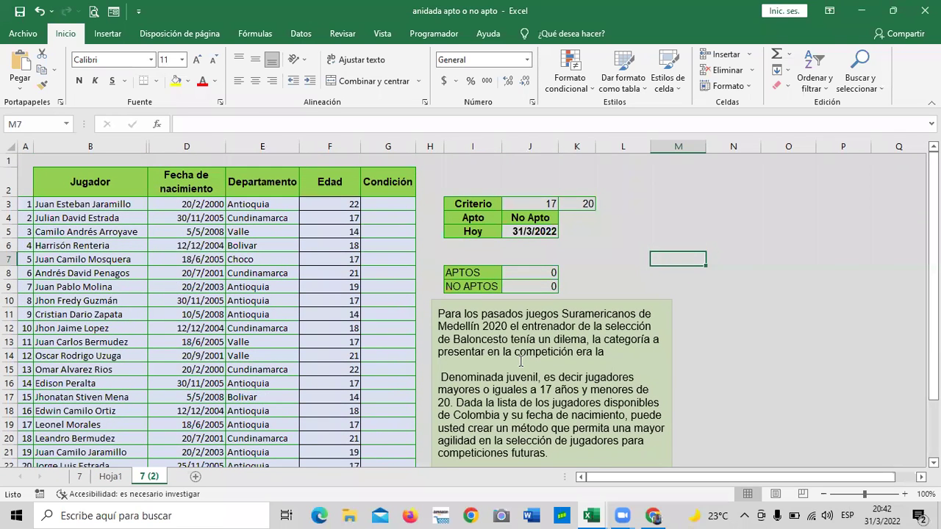
click(661, 200)
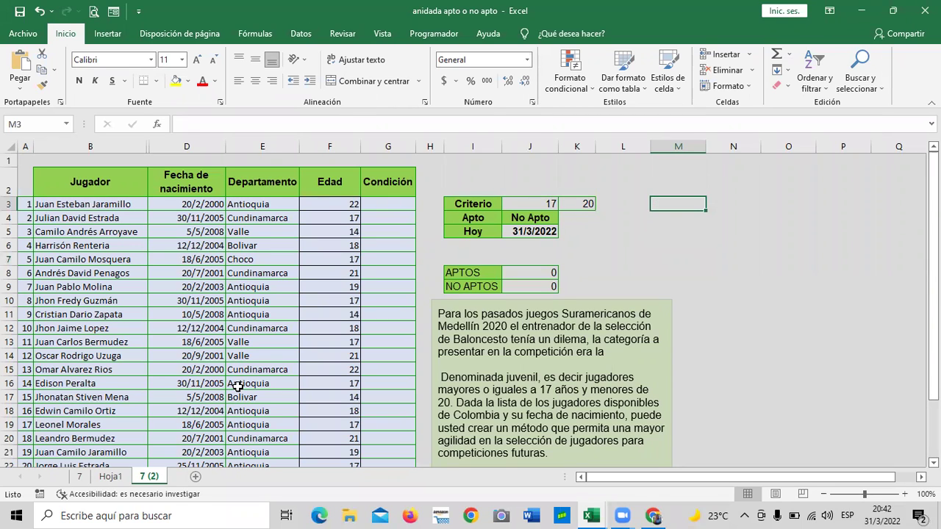
click(674, 273)
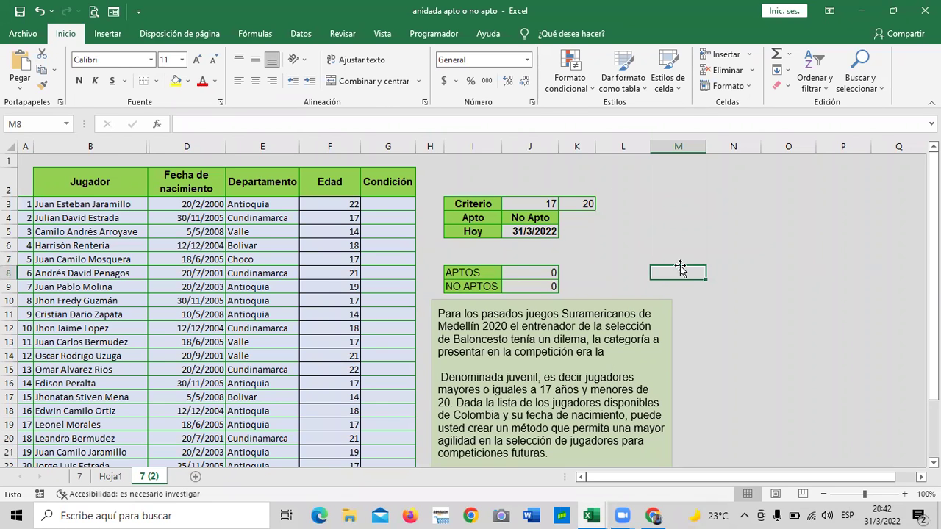
scroll(679, 267, down, 3)
scroll(680, 267, up, 3)
scroll(680, 269, down, 1)
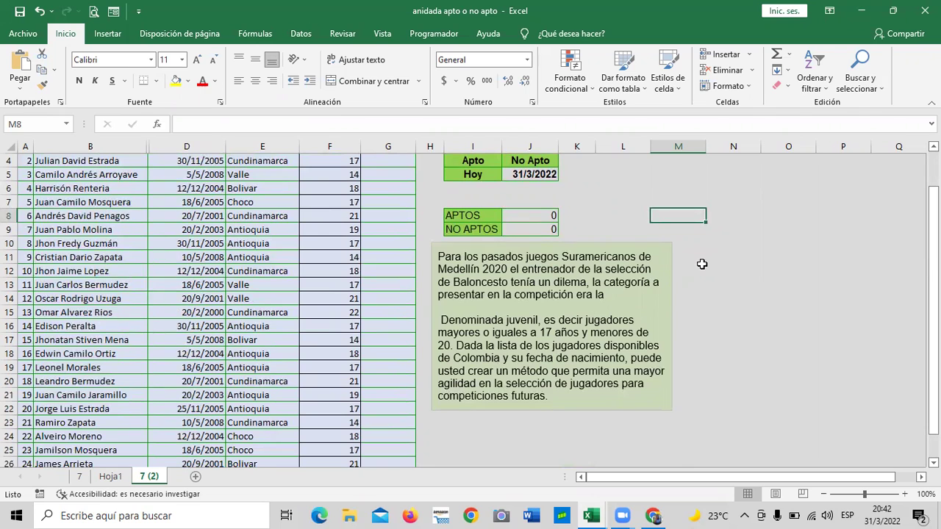
scroll(691, 293, up, 1)
scroll(691, 295, down, 1)
click(737, 383)
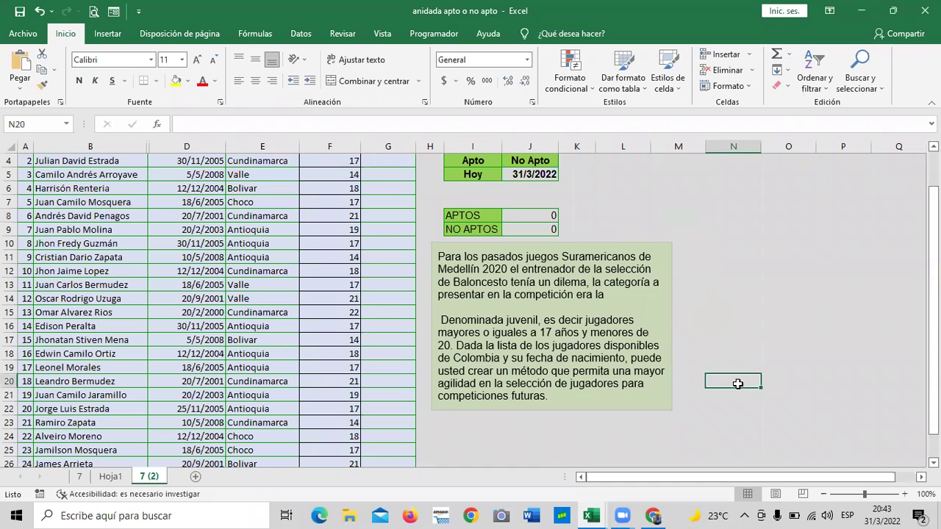
scroll(466, 414, up, 1)
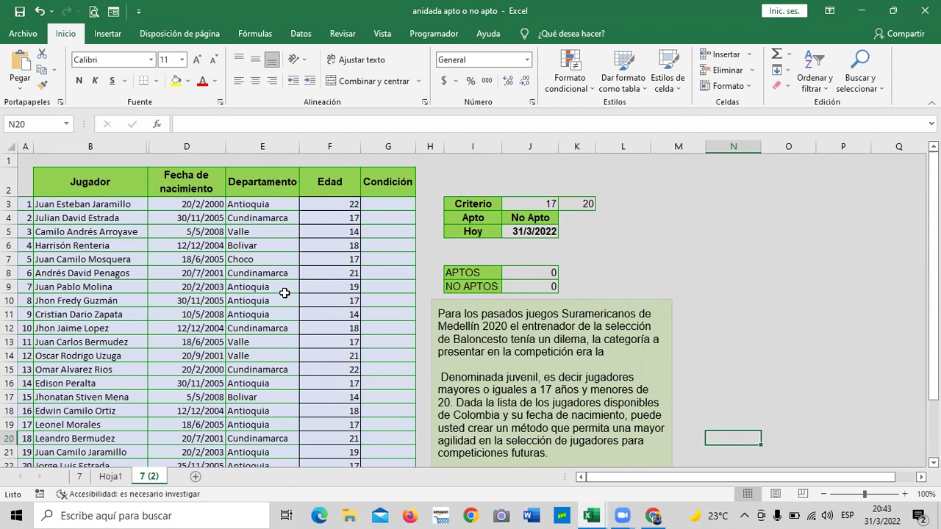
scroll(235, 360, down, 2)
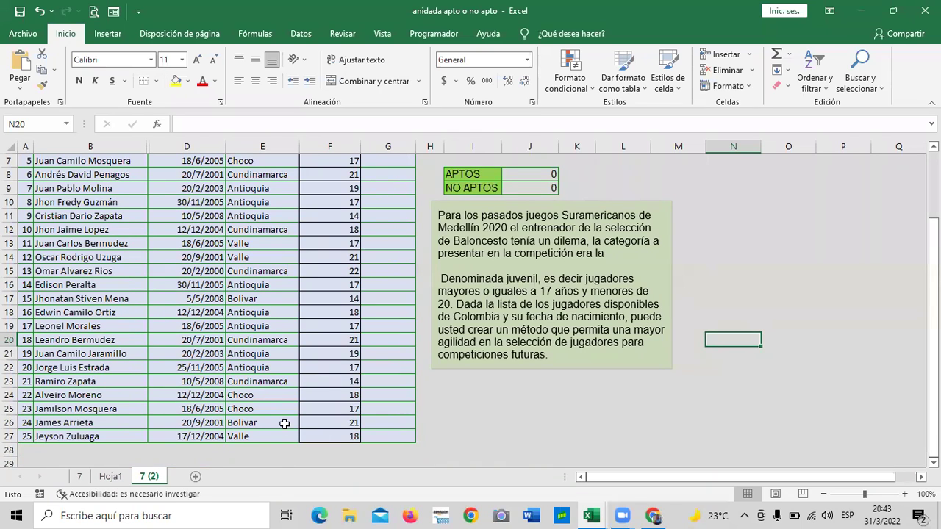
scroll(255, 335, up, 1)
scroll(255, 335, up, 1)
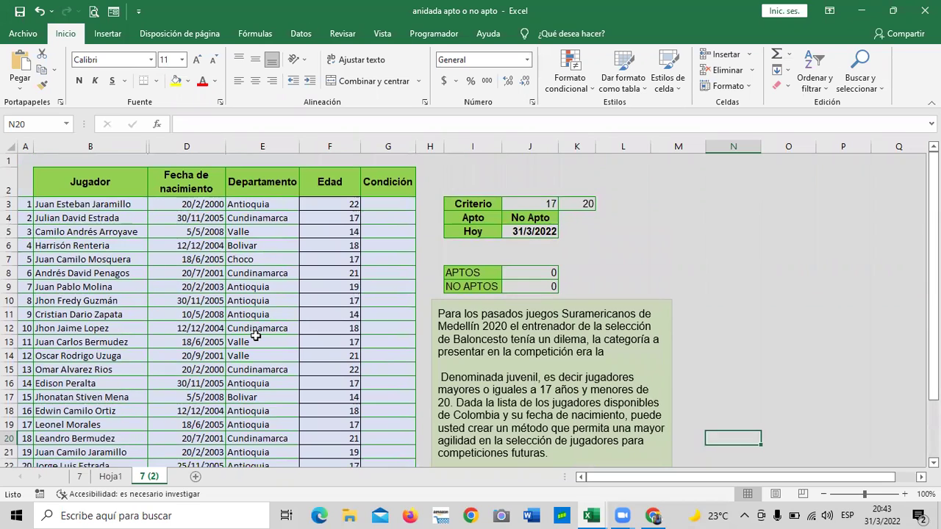
Inspect the Edad formulas in column F, from F10 down to F23 and back to F3.
click(353, 207)
click(349, 297)
click(350, 359)
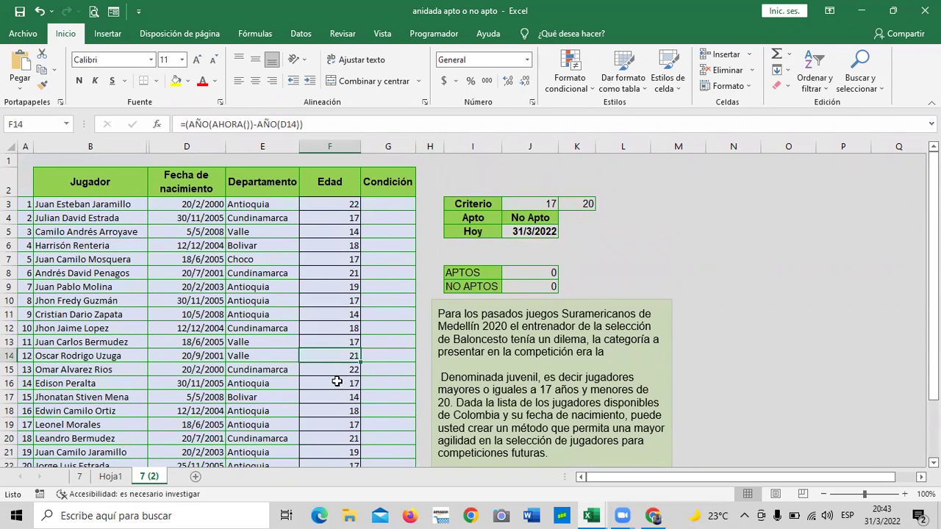
scroll(338, 374, down, 2)
click(339, 375)
click(330, 312)
click(329, 258)
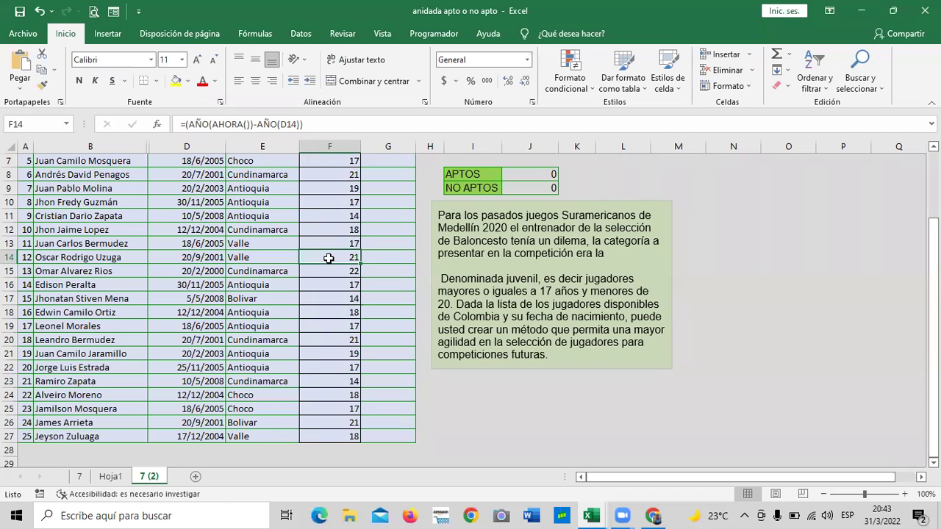
scroll(341, 228, up, 2)
click(341, 231)
click(340, 203)
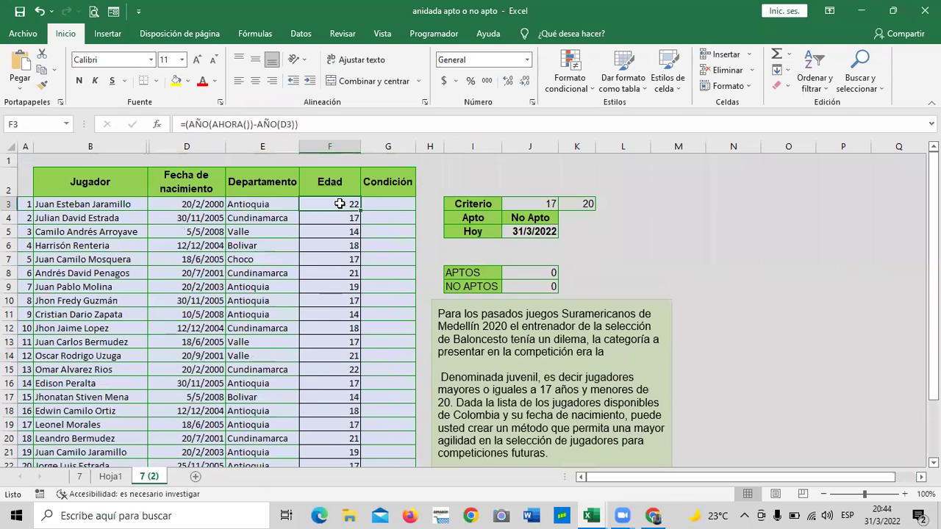
Check more Edad cells, then open F3's =(AÑO(AHORA())-AÑO(D3)) for editing.
click(320, 272)
click(335, 398)
click(336, 439)
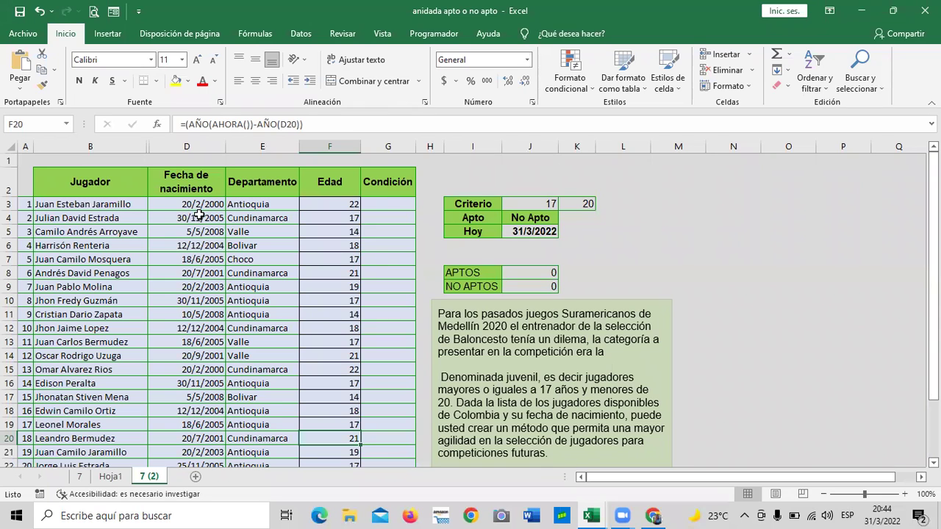
click(345, 220)
click(342, 314)
click(342, 421)
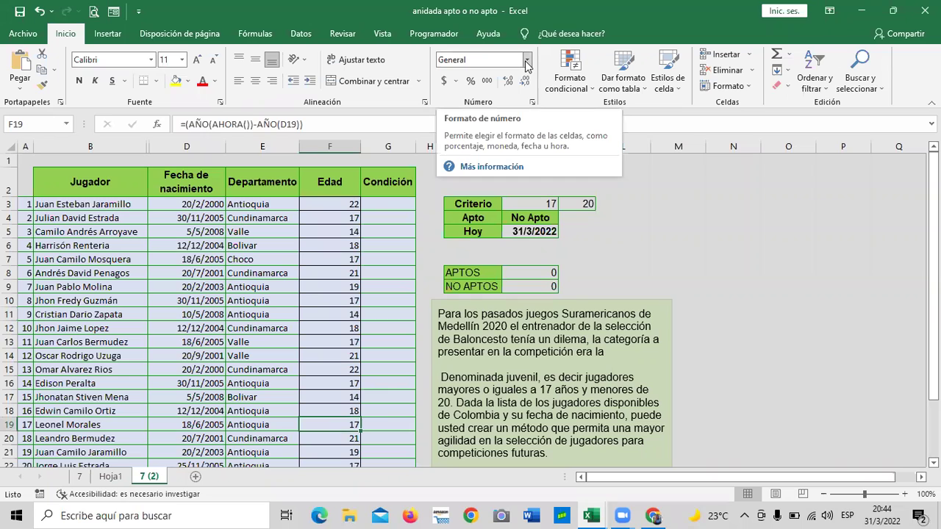
click(331, 301)
click(335, 205)
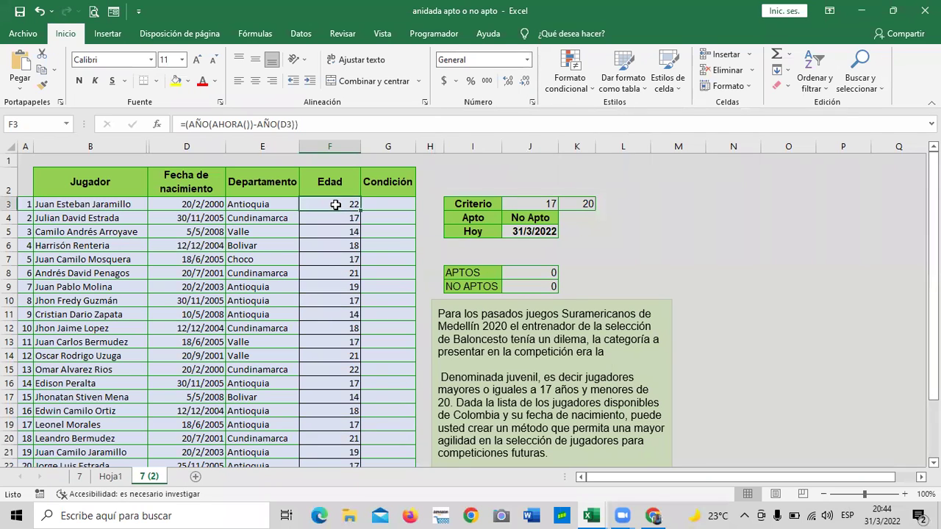
click(319, 125)
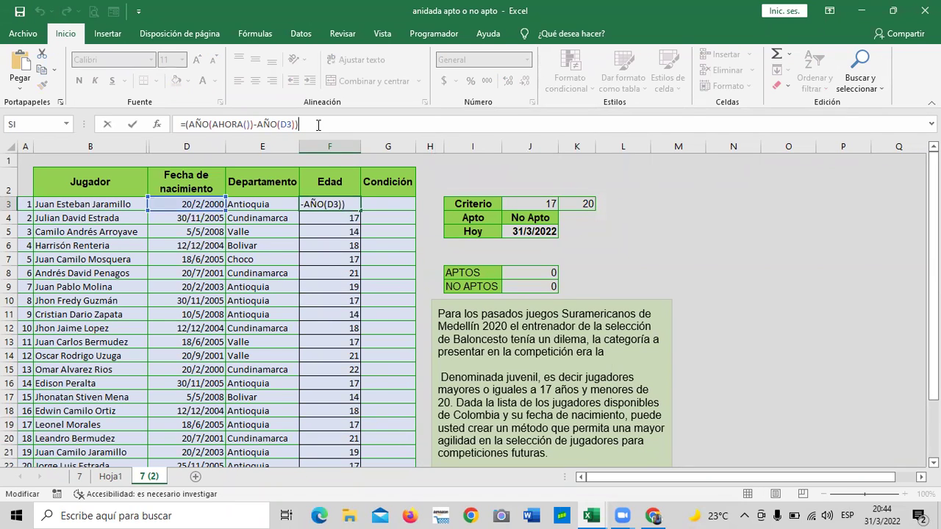
Re-enter the F3 age formula and set F3's number format back to General.
key(Return)
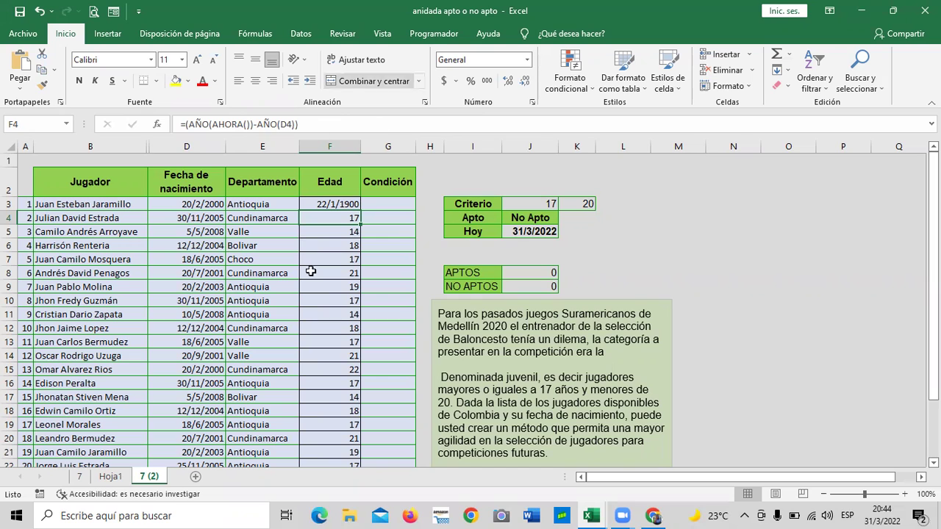
click(330, 199)
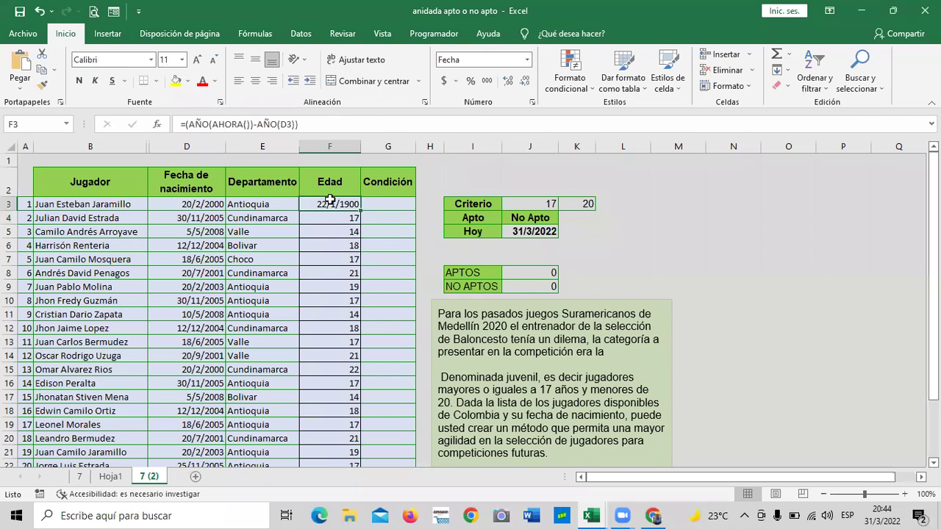
click(527, 60)
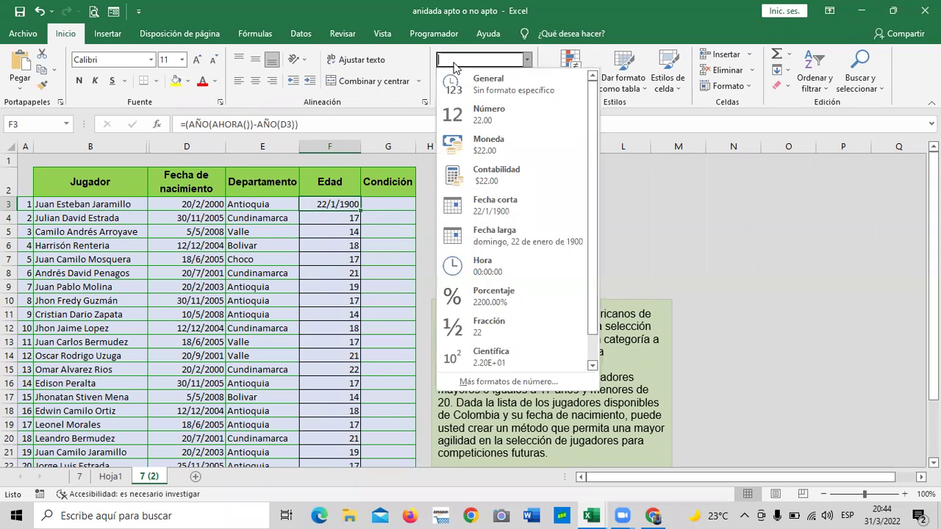
click(528, 81)
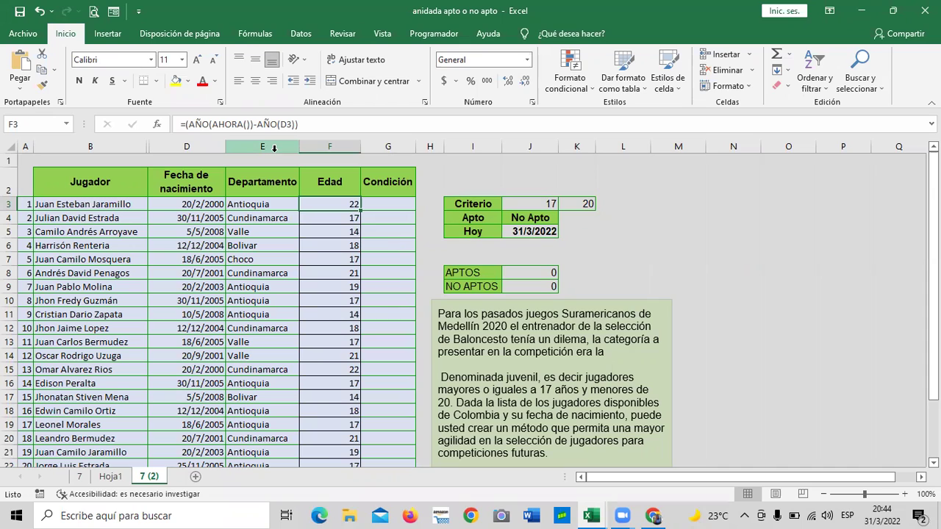
key(Down)
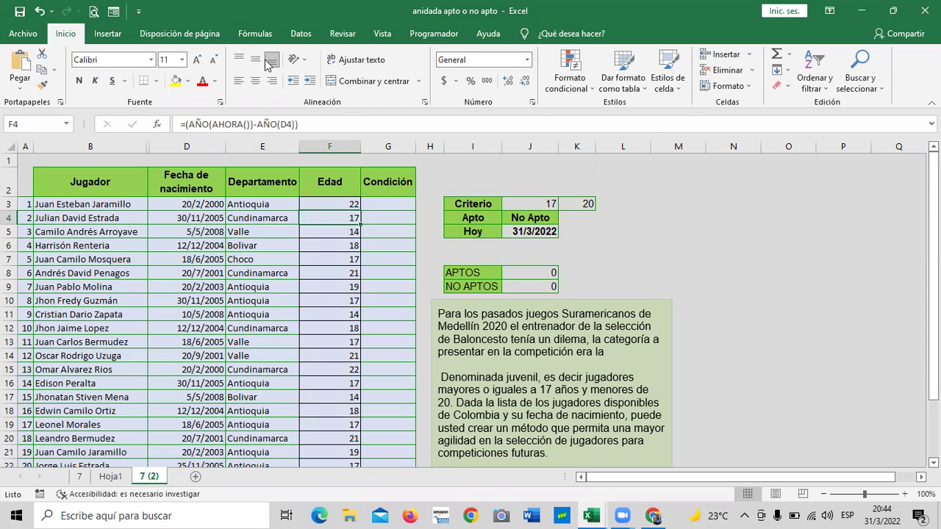
Check the age formulas in F7, F14, F20, F13, F3 and F8.
click(337, 256)
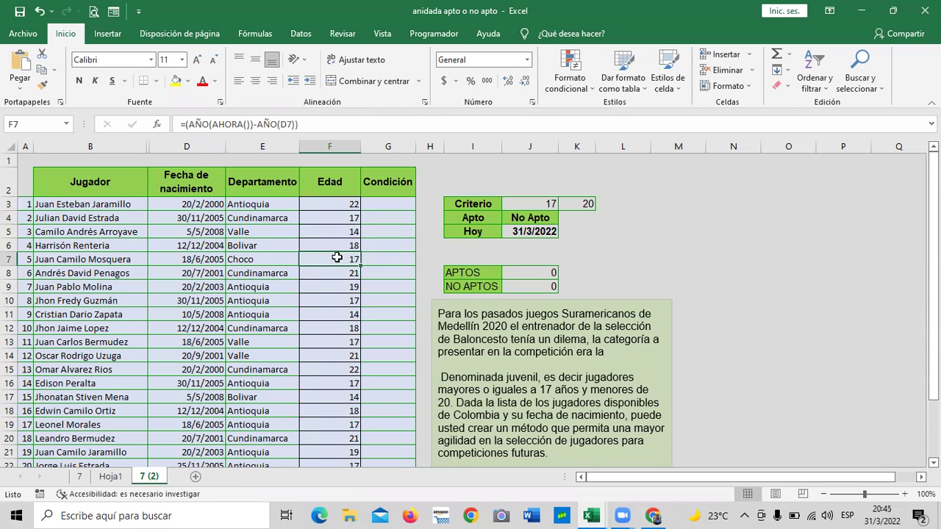
click(345, 351)
click(343, 435)
click(341, 337)
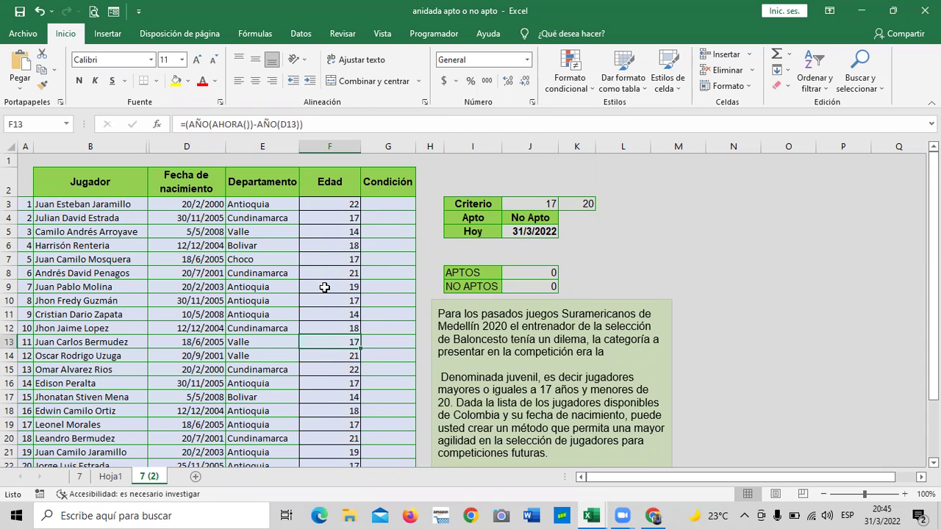
click(337, 210)
click(337, 272)
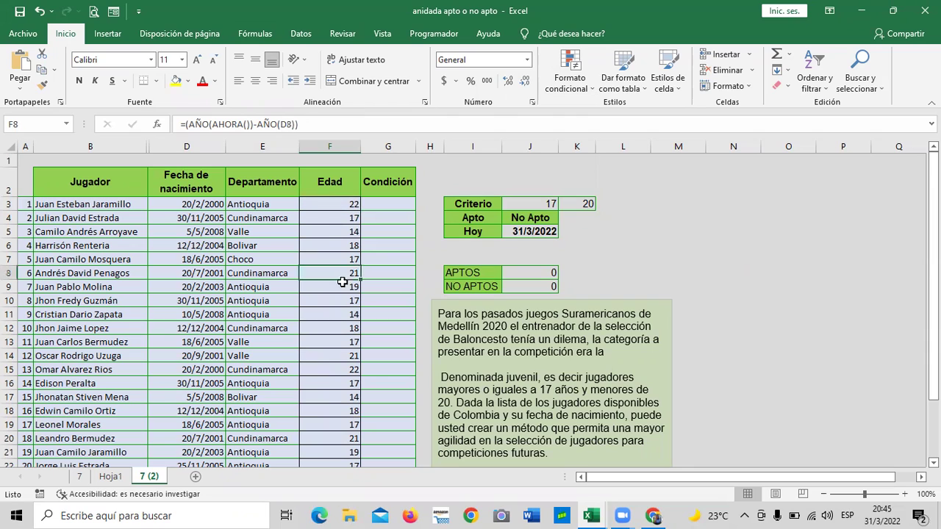
Re-enter the F17 age formula and switch F17 to General so it reads 14.
click(340, 399)
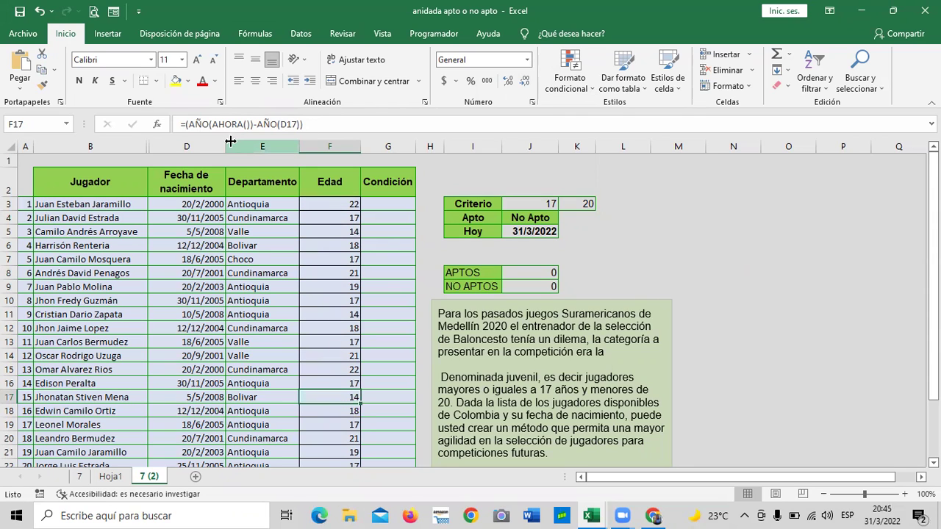
click(324, 121)
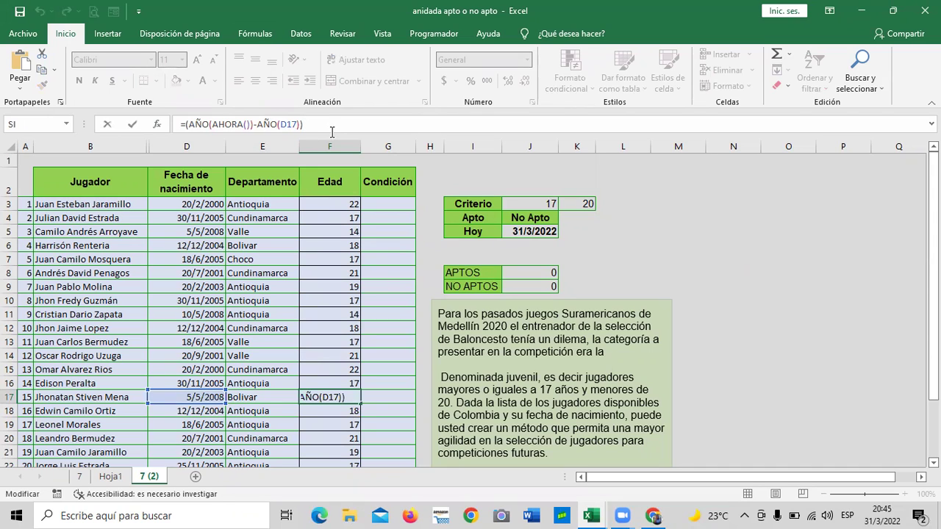
key(Return)
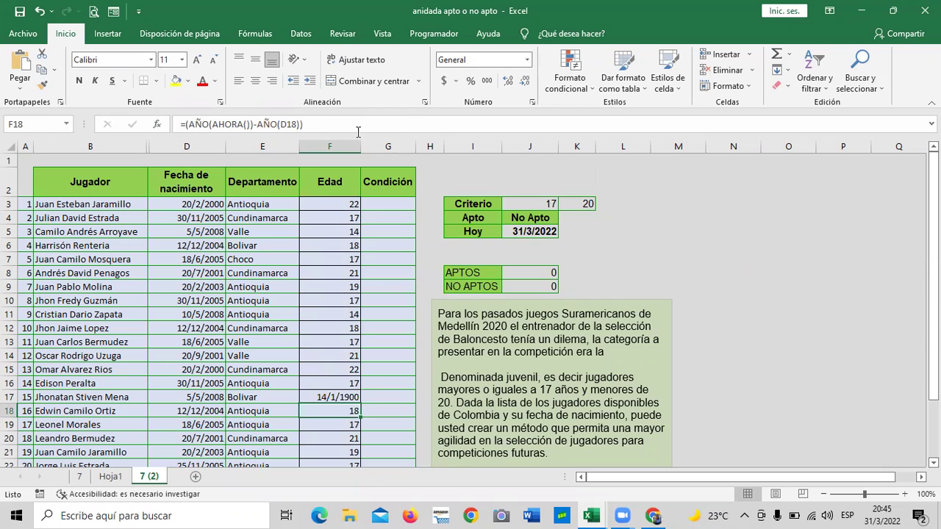
scroll(284, 343, down, 4)
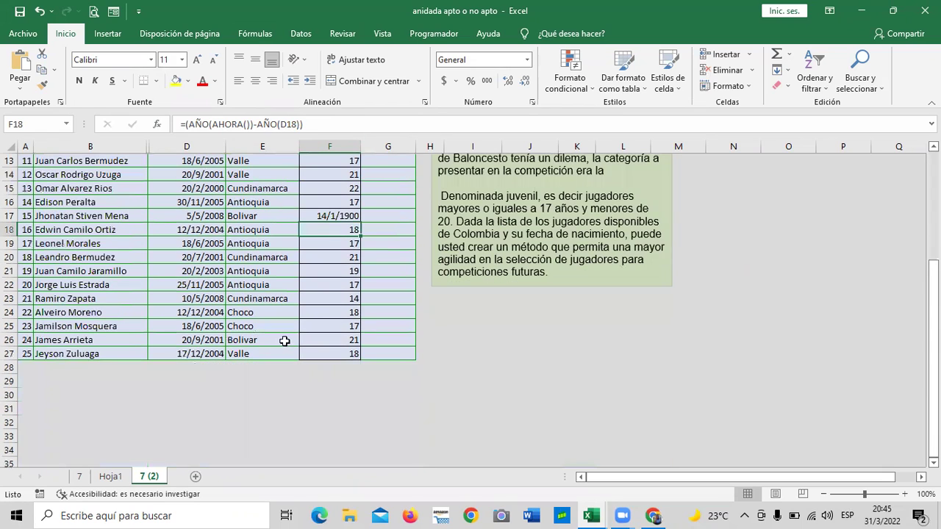
scroll(302, 341, up, 3)
scroll(318, 355, up, 1)
click(327, 394)
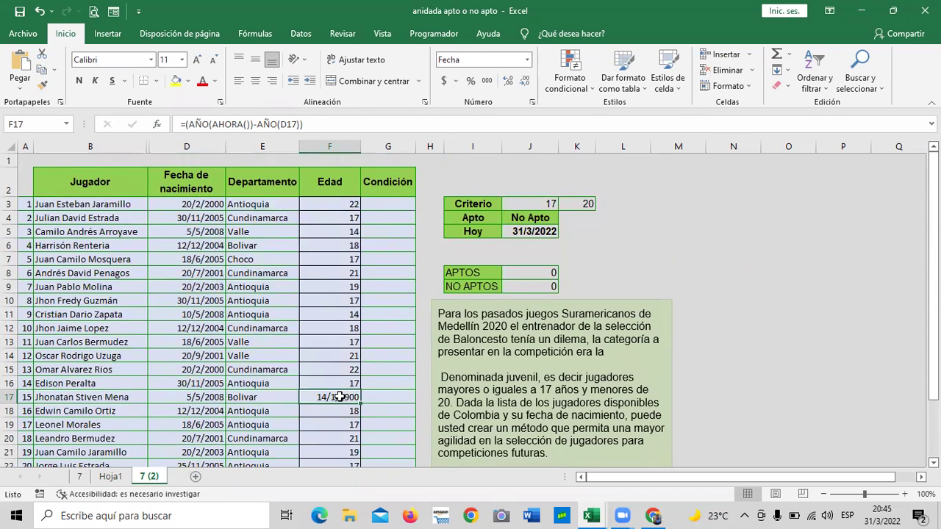
click(526, 60)
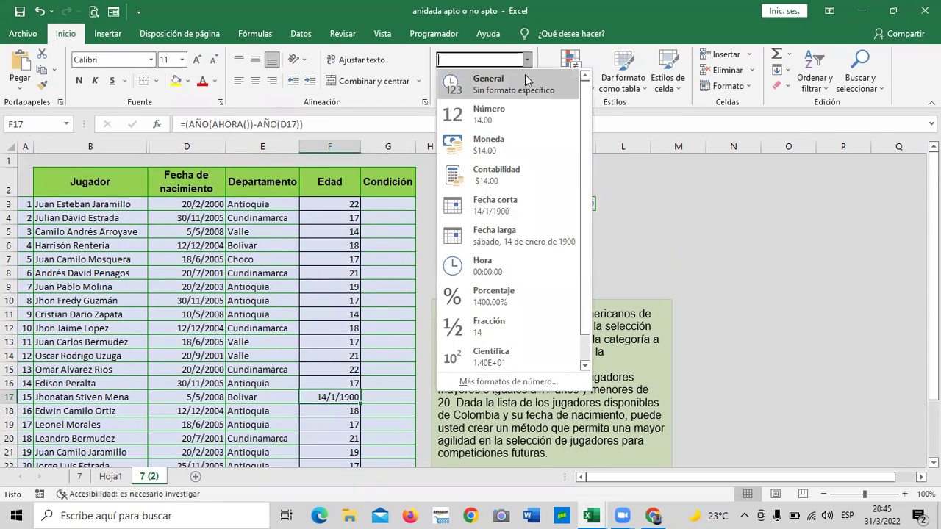
click(526, 85)
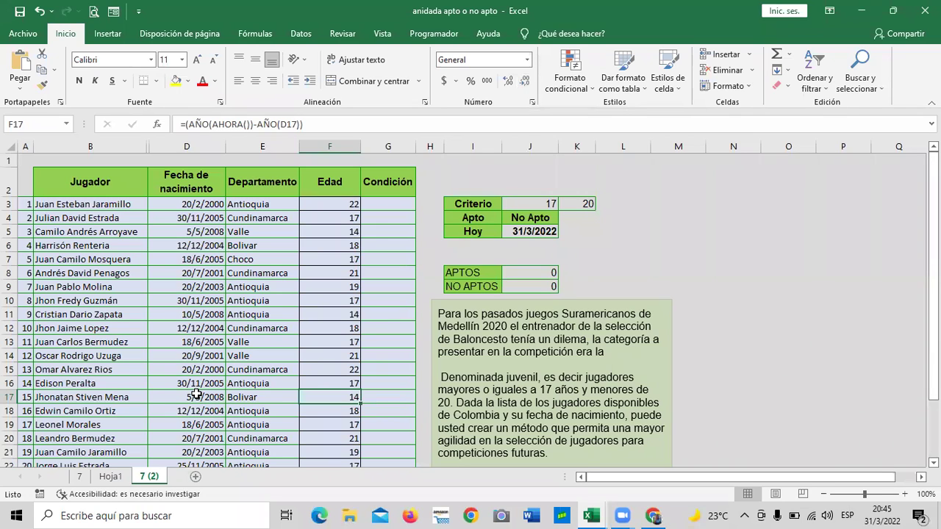
Inspect the CONTAR.SI count formulas for APTOS in J8 and NO APTOS in J9.
click(398, 205)
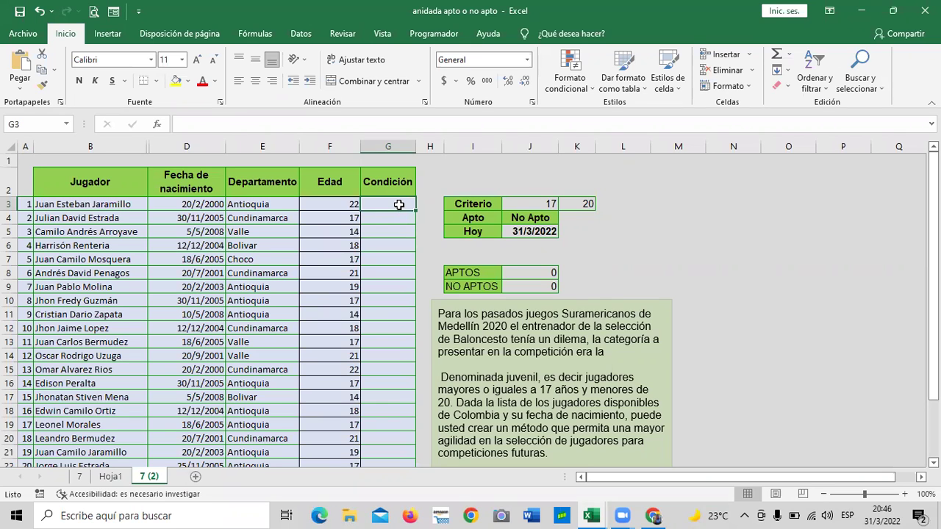
scroll(391, 260, down, 2)
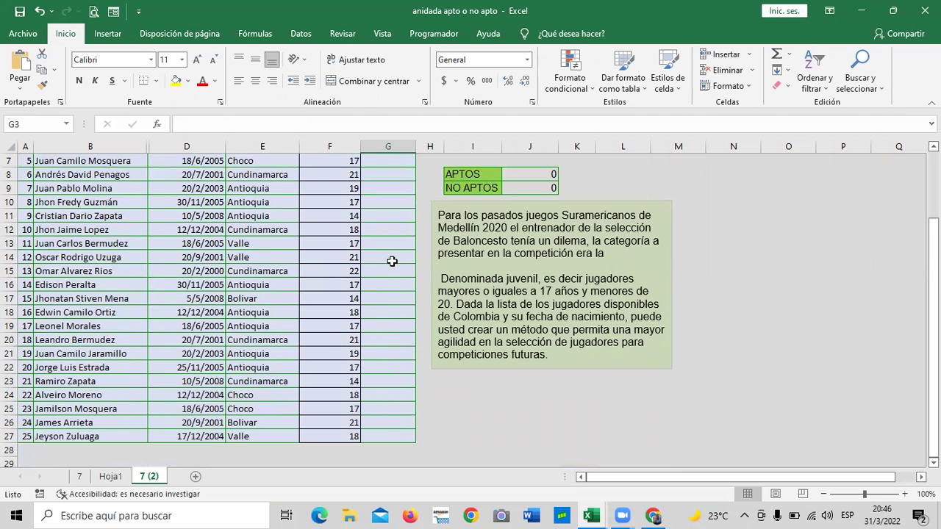
scroll(391, 305, up, 1)
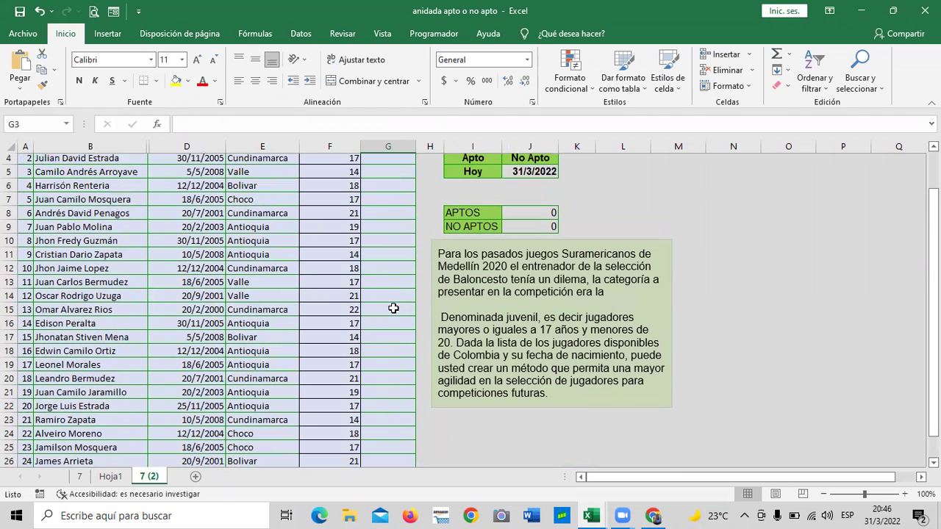
scroll(392, 305, up, 1)
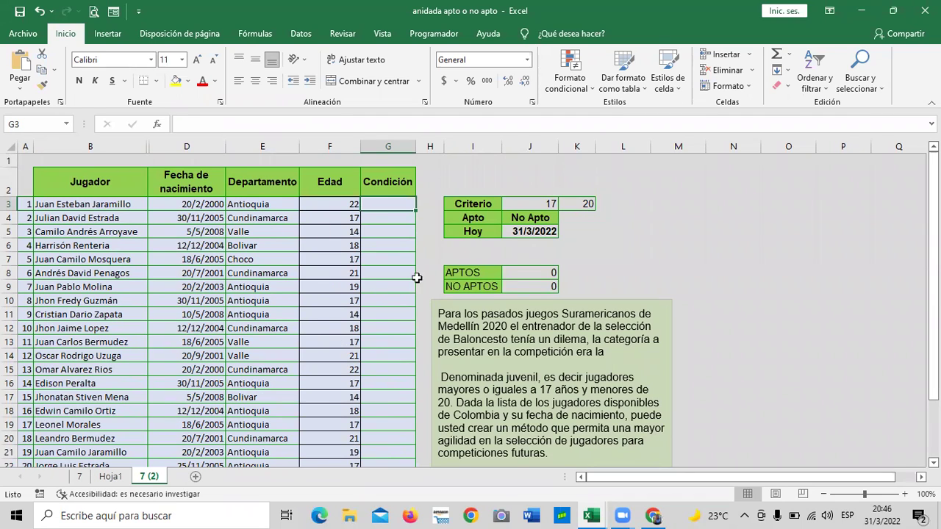
click(517, 274)
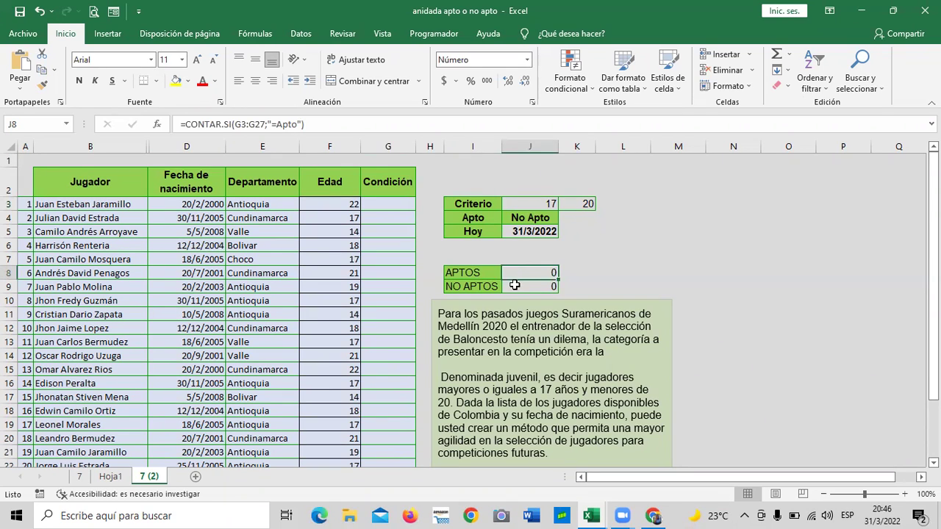
click(514, 286)
Start a formula in Condición cell G3 with an equals sign.
click(388, 342)
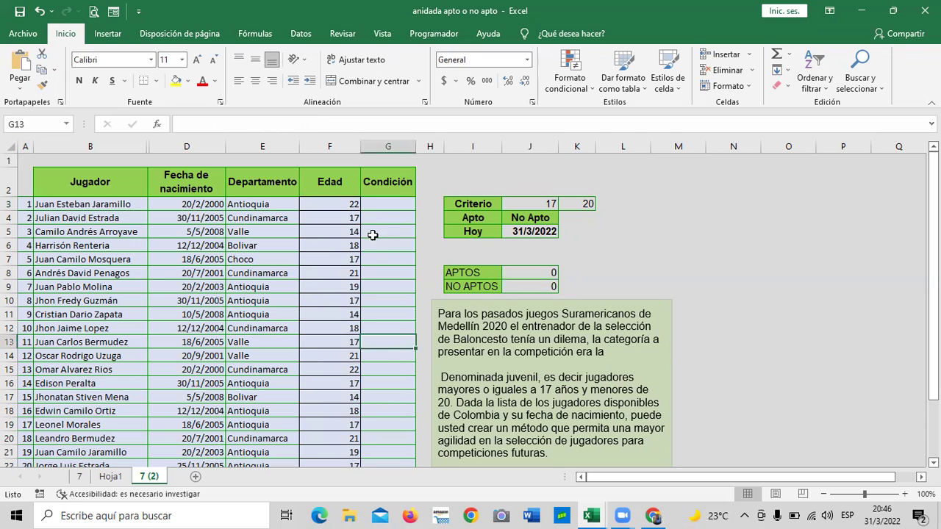
click(375, 204)
text(=)
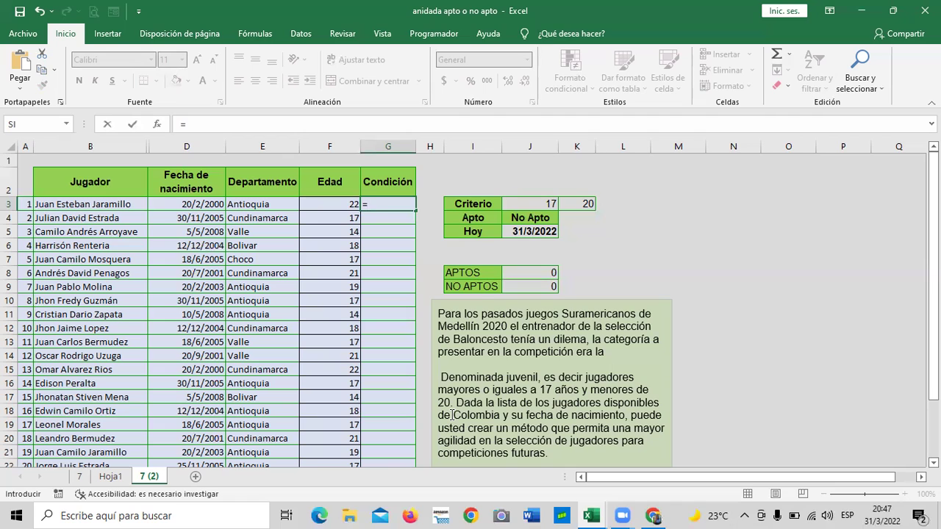
Write the first SI test in G3: F3=17 returns "APTO".
text(si)
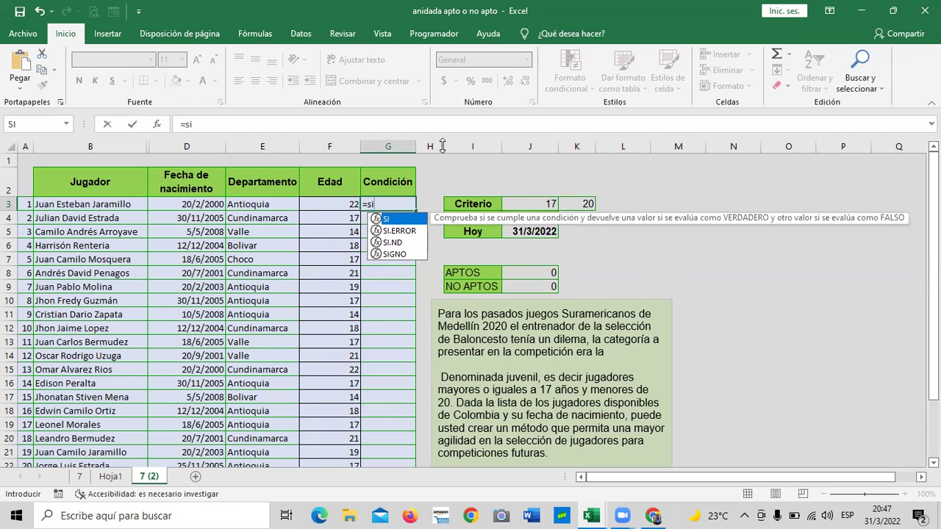
double_click(402, 220)
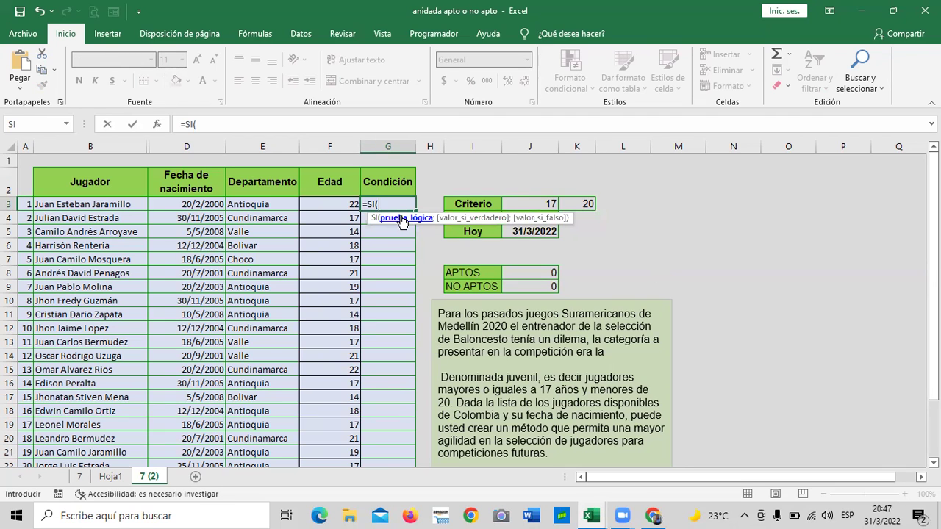
click(341, 202)
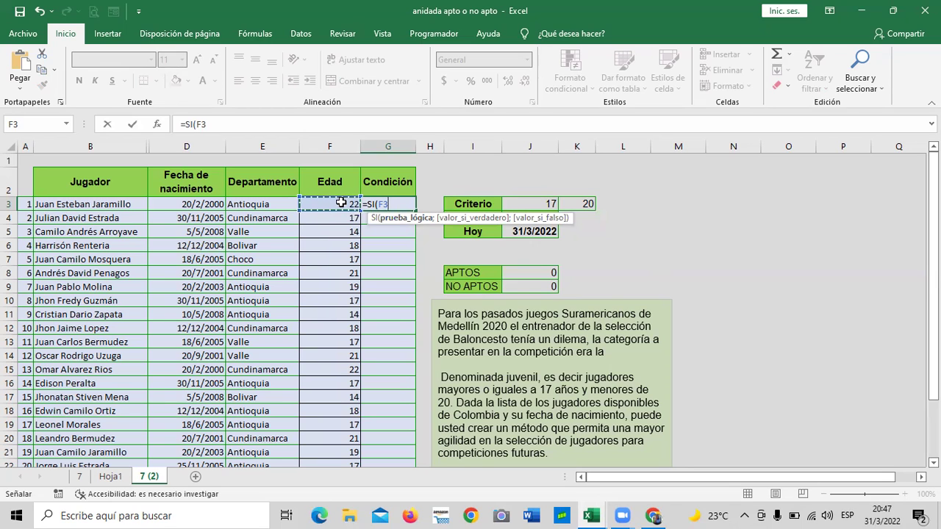
text(=)
text(17)
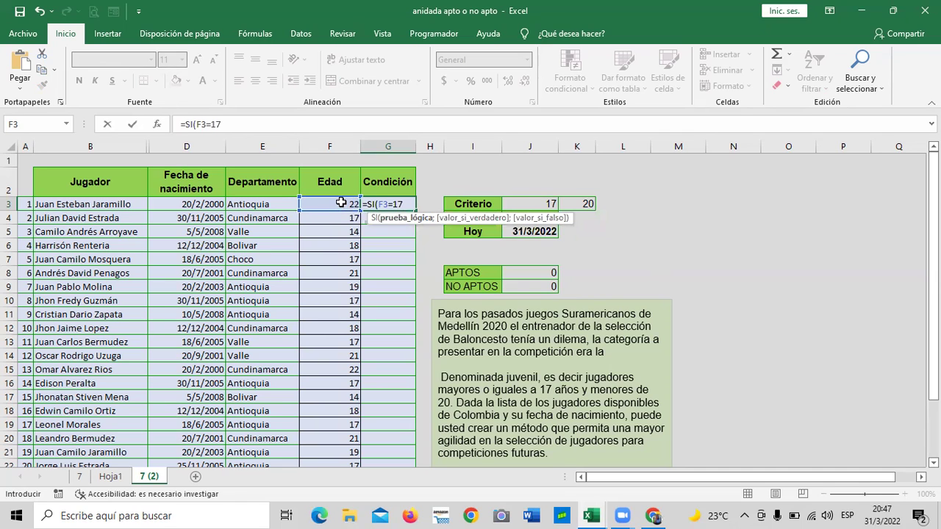
text(;")
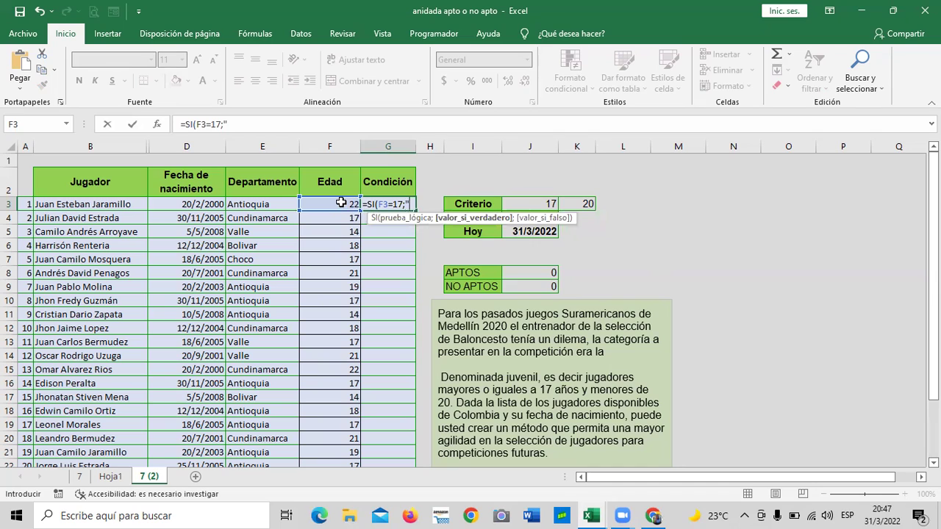
text(Ap)
text(to)
key(BackSpace)
key(BackSpace)
key(BackSpace)
key(BackSpace)
text(APTO)
text(";)
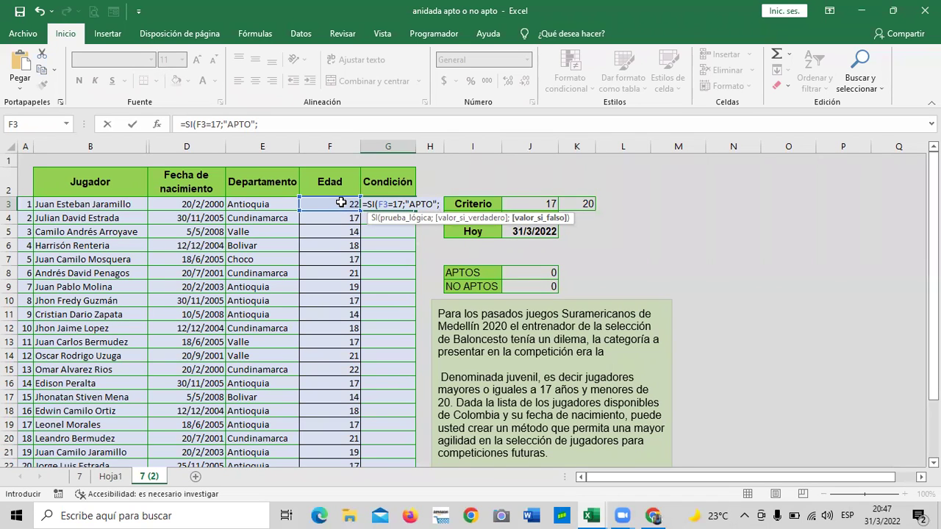
text(SI)
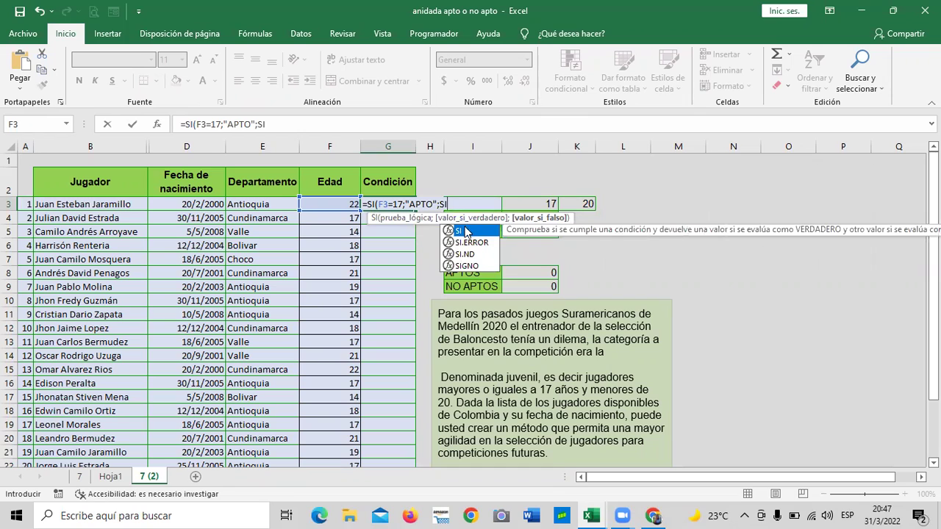
Add nested SI tests for F3=18 and F3=19 returning "APTO", fixing a missing semicolon.
double_click(471, 230)
click(342, 197)
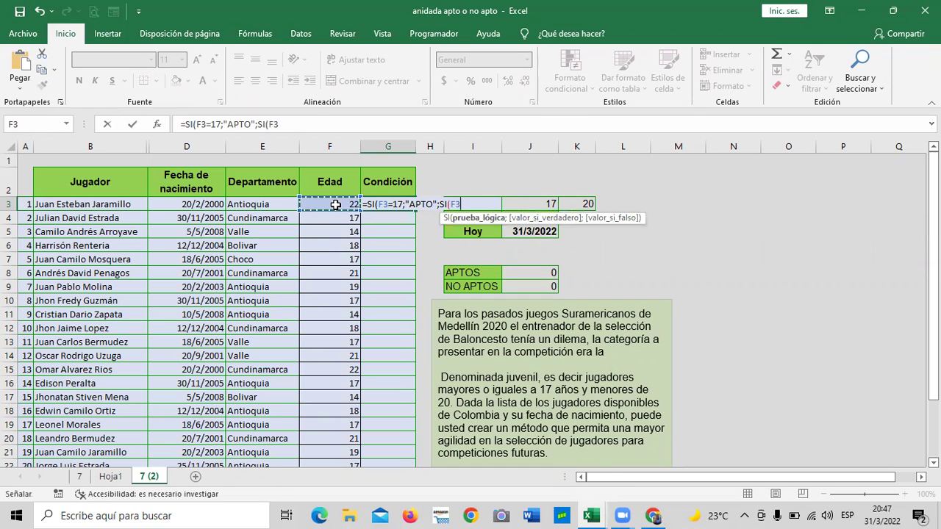
text(=)
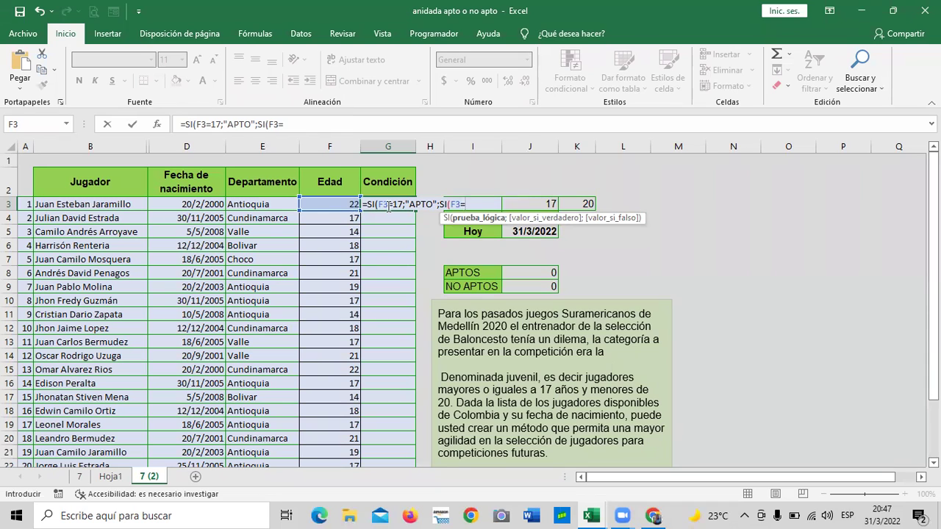
text(18)
text(;)
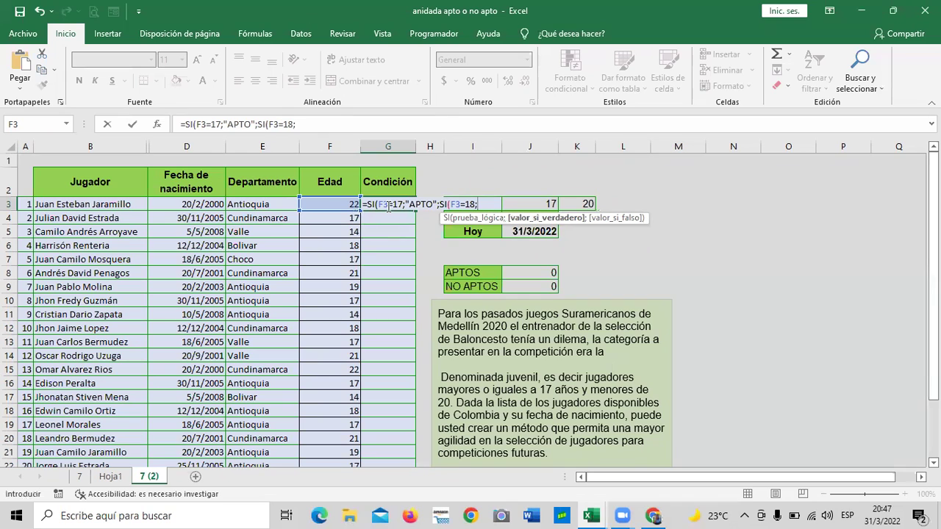
text("APTO"SI)
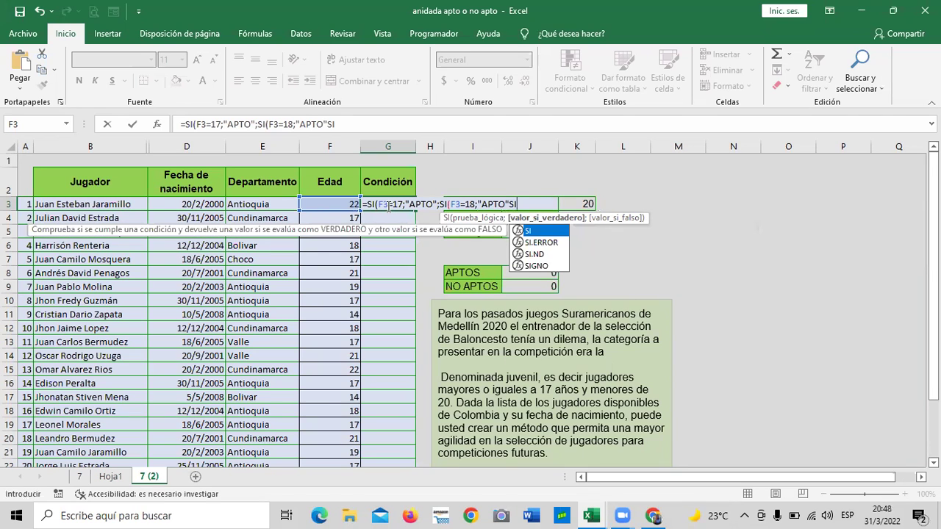
text(()
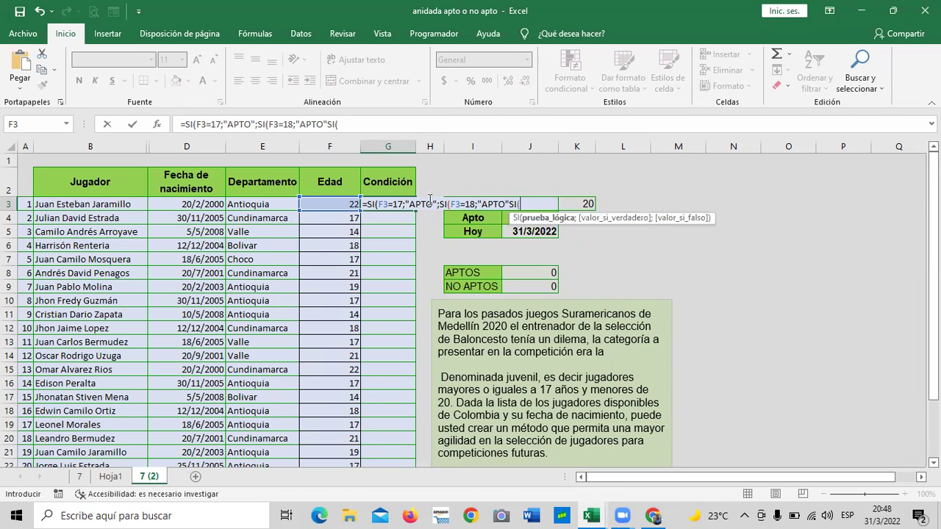
click(343, 203)
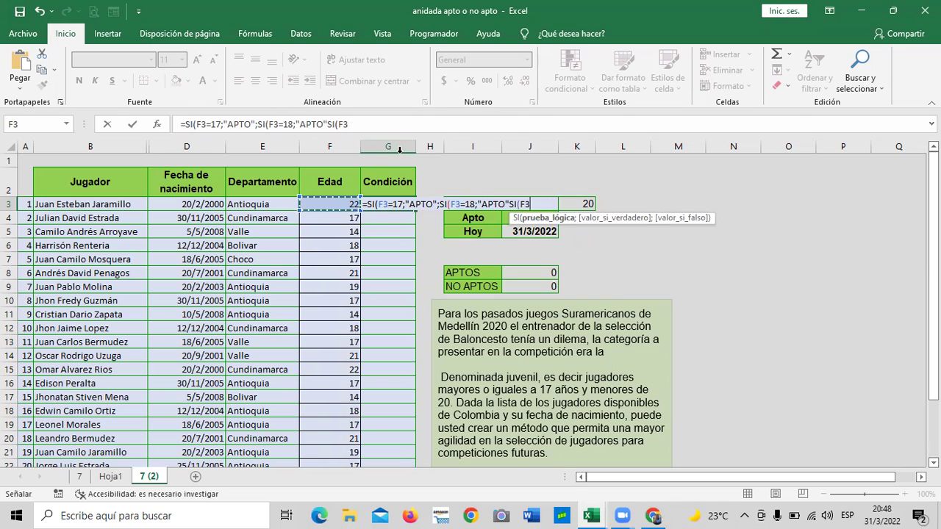
text(=)
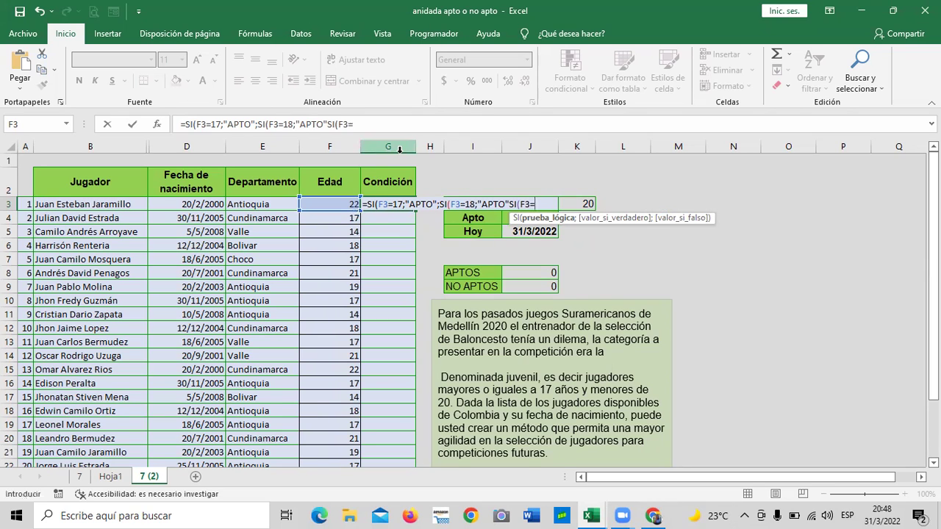
text(19)
text(;)
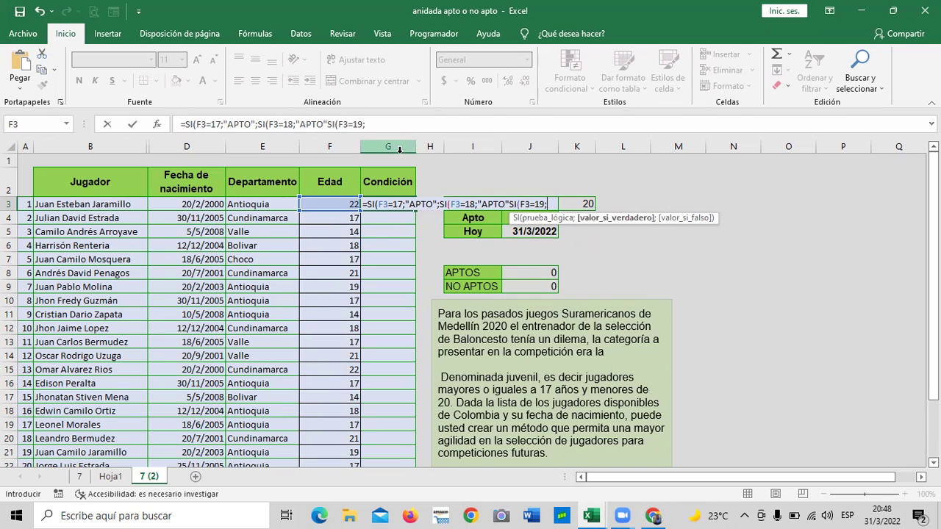
text(")
text(APTO)
text(")
text(SI)
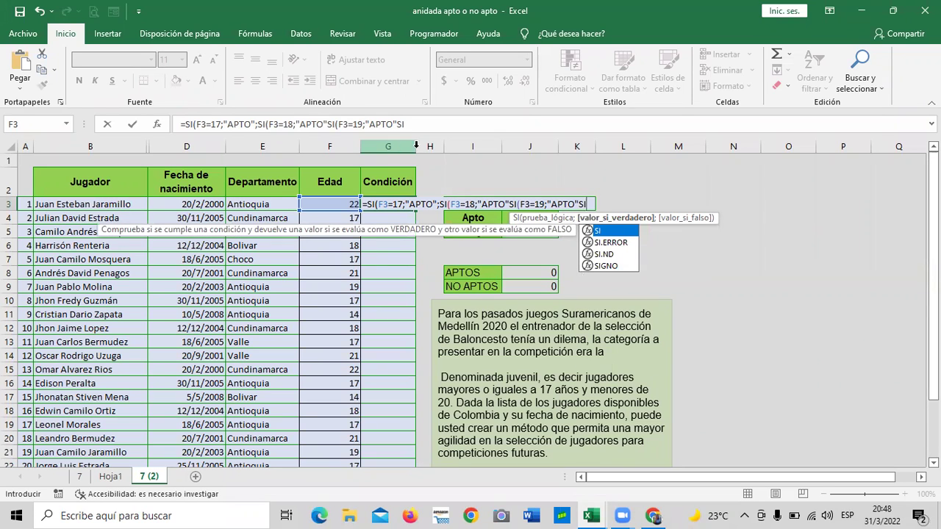
double_click(623, 233)
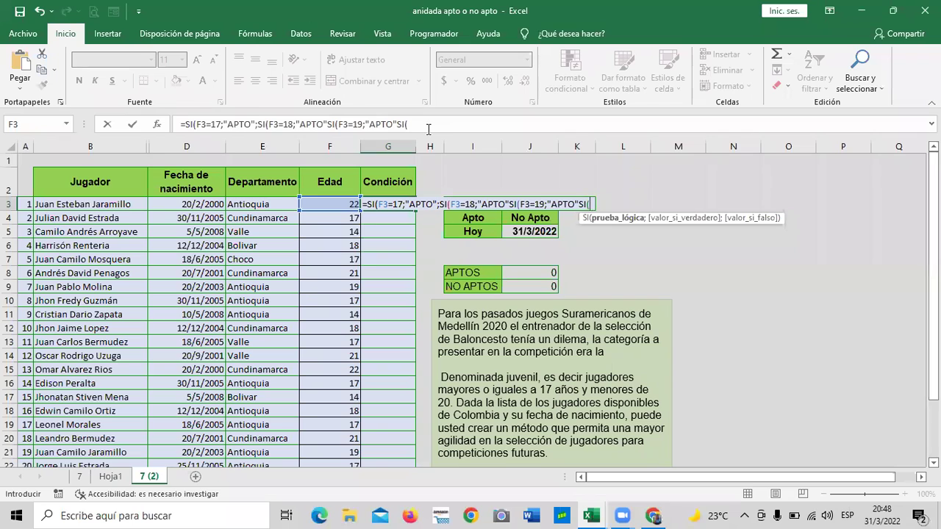
click(327, 124)
text(;)
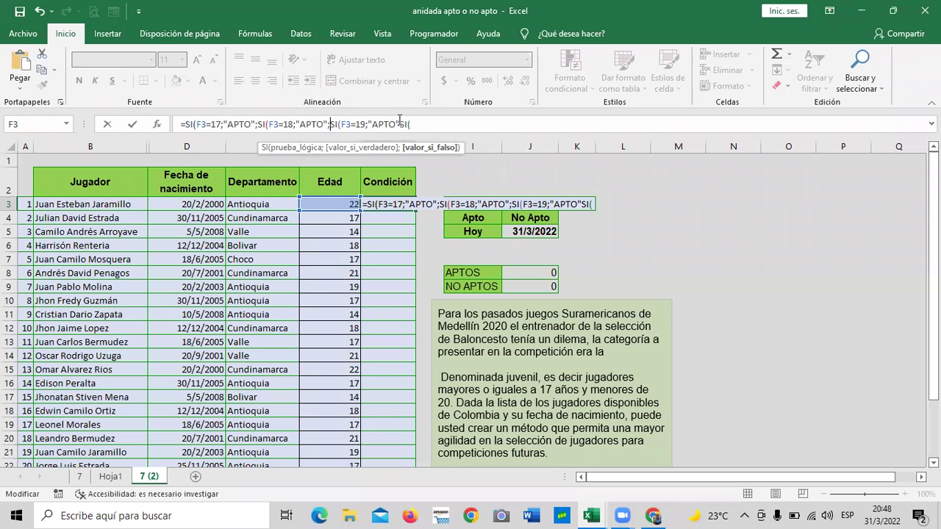
Fix the missing semicolon and add SI(F3<17;"NO APTO" with a final SI opened.
click(400, 124)
text(;)
click(453, 123)
click(340, 204)
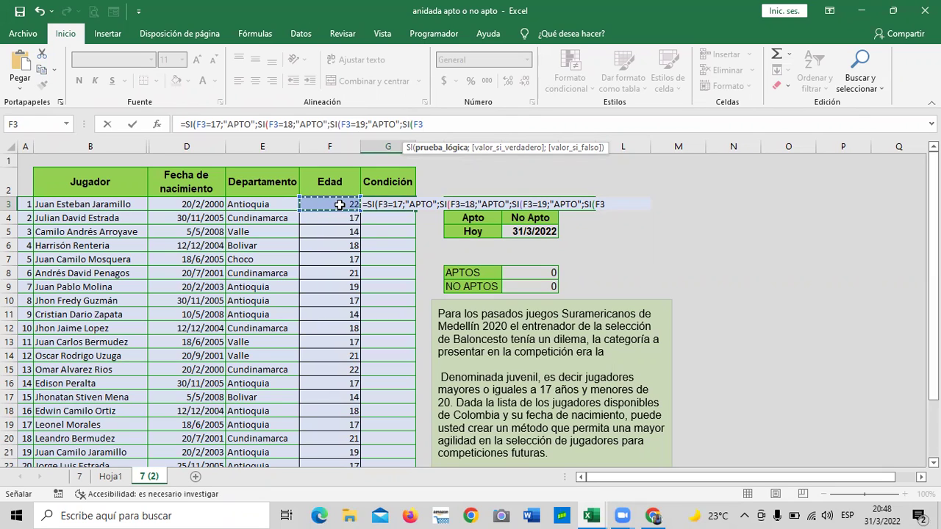
text(<)
text(17)
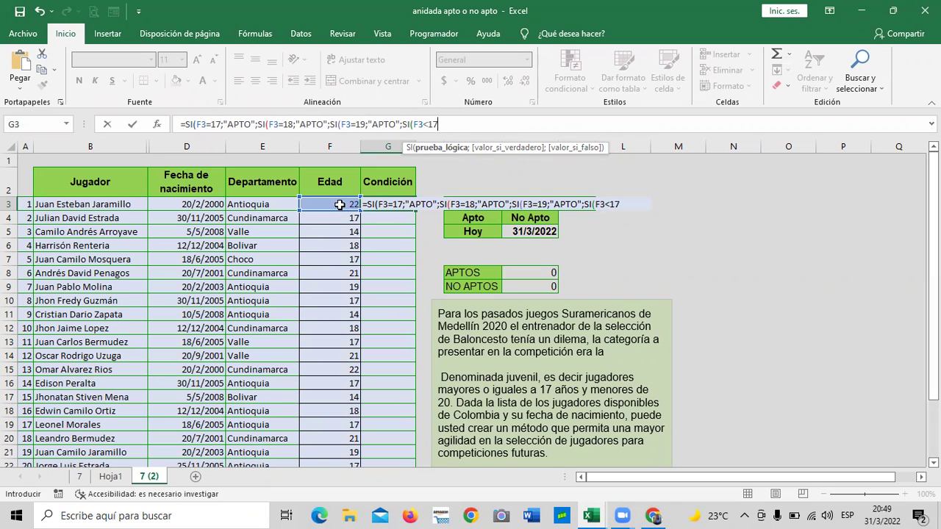
text(;)
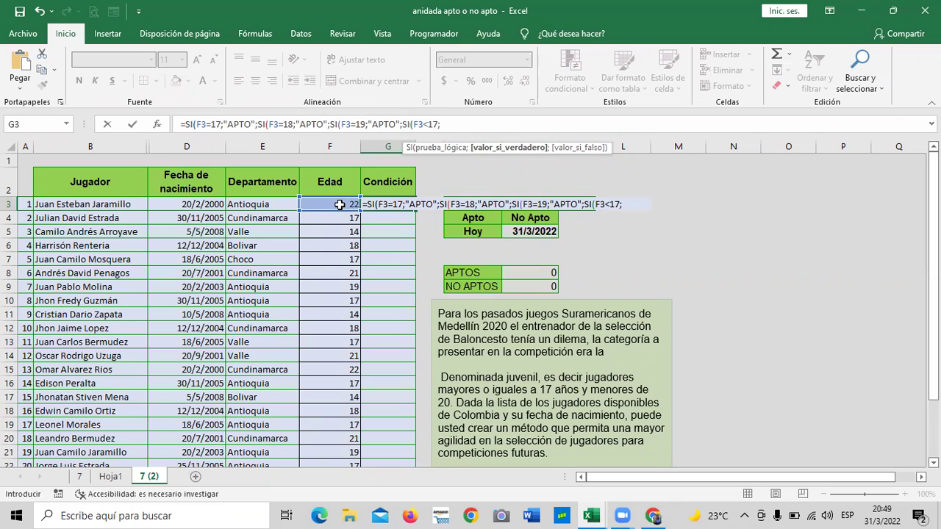
text("nO)
key(BackSpace)
key(BackSpace)
text(NO APTO";)
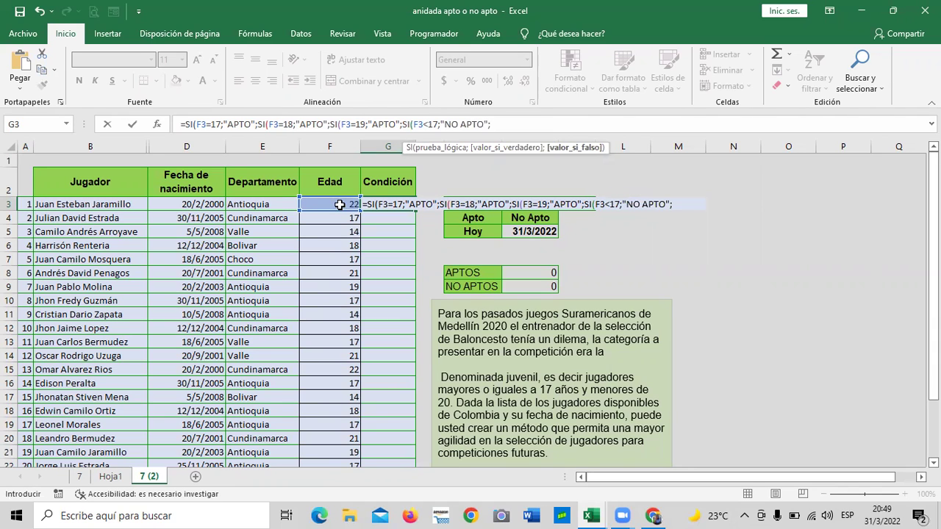
text(SI)
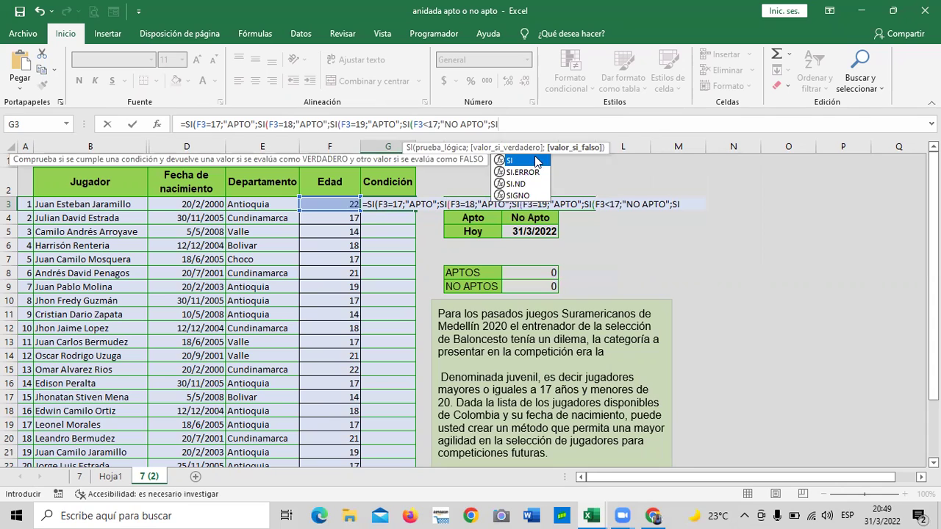
text(()
Add the last test F3>19 returning "NO APTO", close all parentheses and commit G3.
click(318, 202)
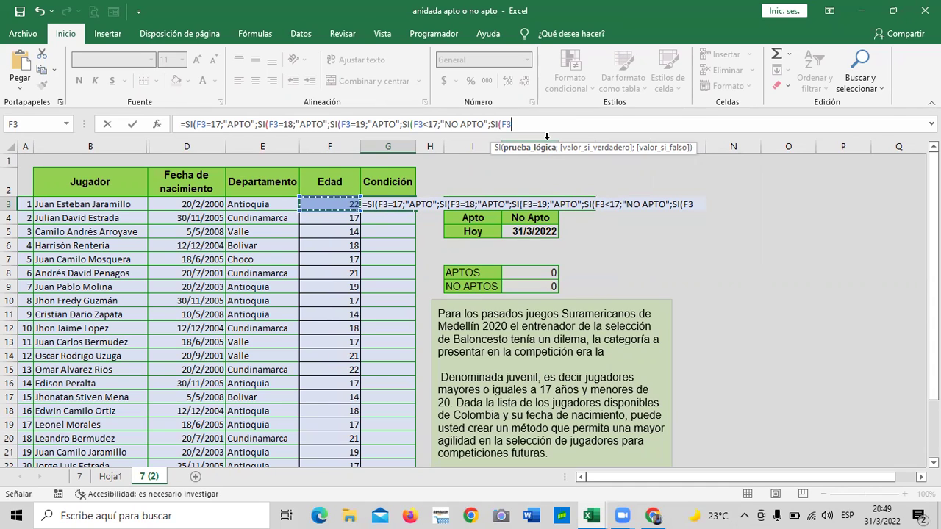
text(<)
text(>)
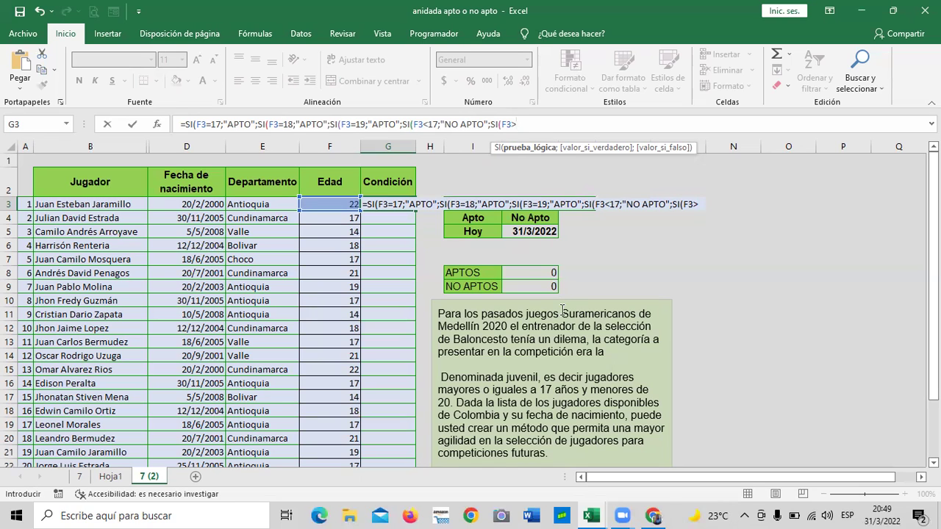
text(19)
text(;"NO )
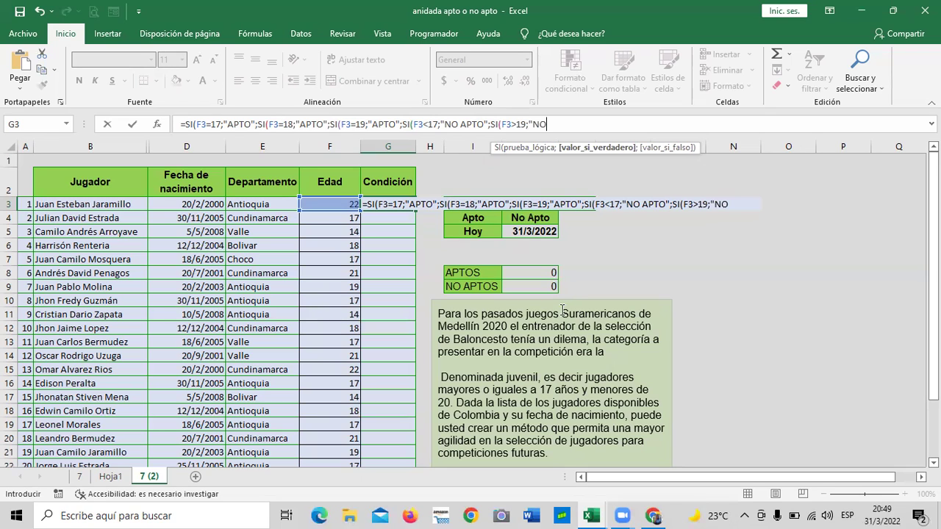
text(APTO)
text(")
text())))))
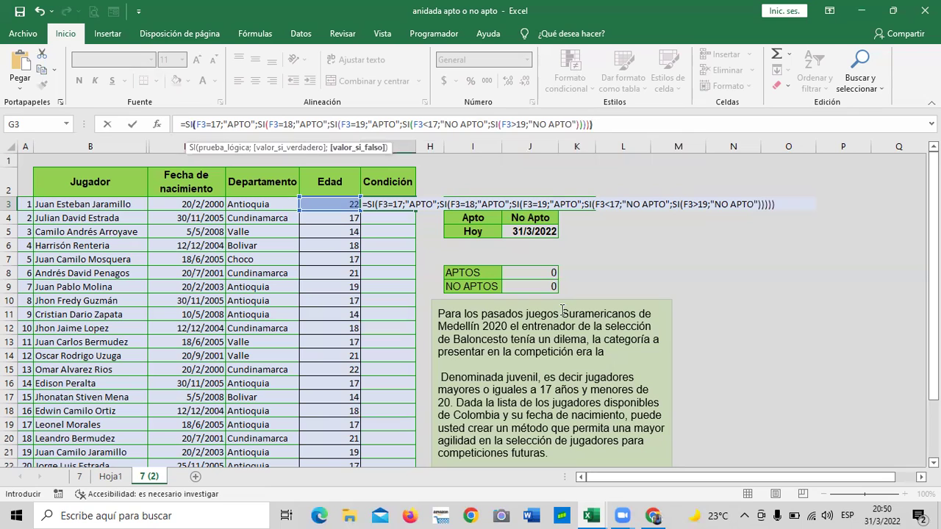
key(Return)
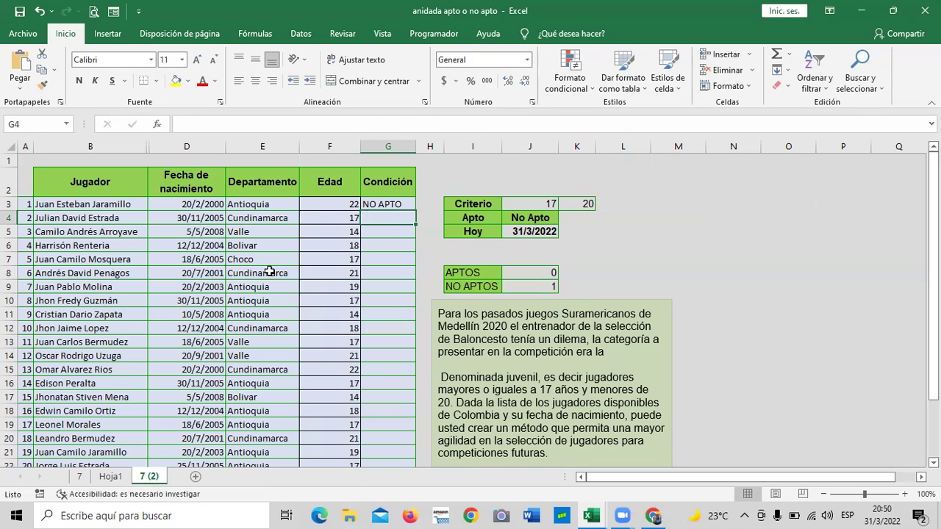
Fill the G3 nested SI formula down the Condición column to G27.
click(397, 203)
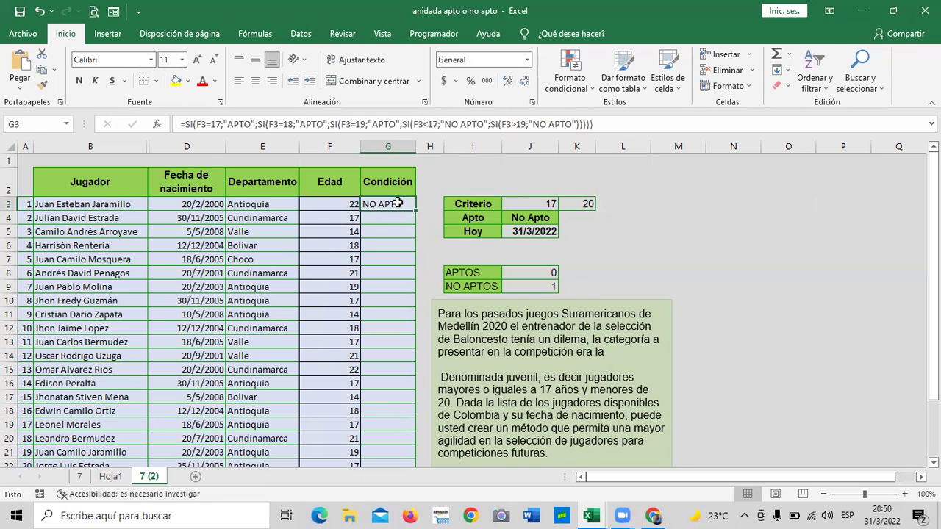
mouse_move(416, 212)
mouse_down()
mouse_move(396, 503)
mouse_move(396, 450)
mouse_up()
drag(397, 426, 396, 425)
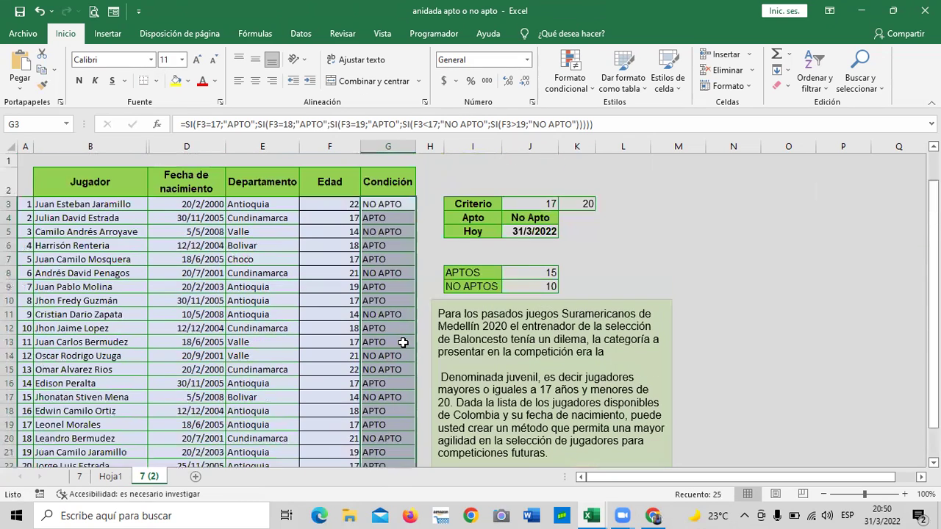
scroll(382, 338, up, 3)
click(659, 244)
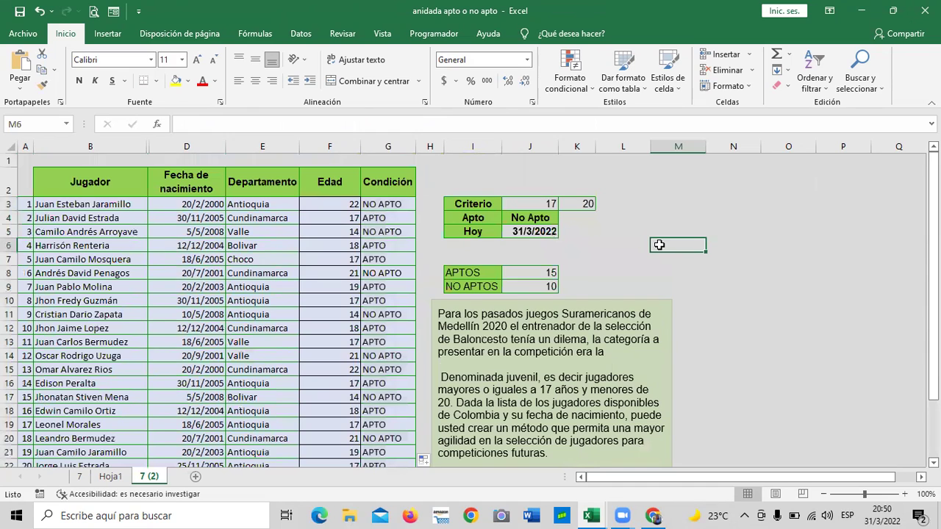
click(330, 205)
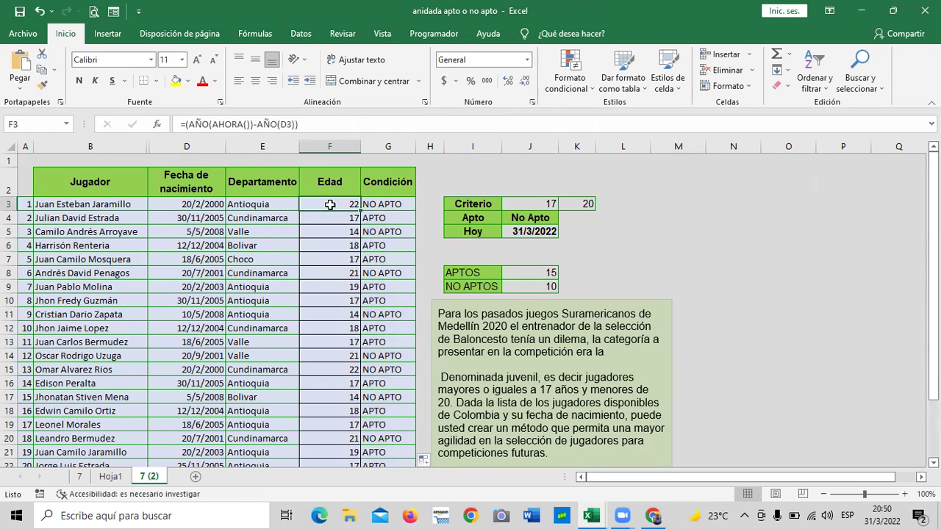
click(329, 218)
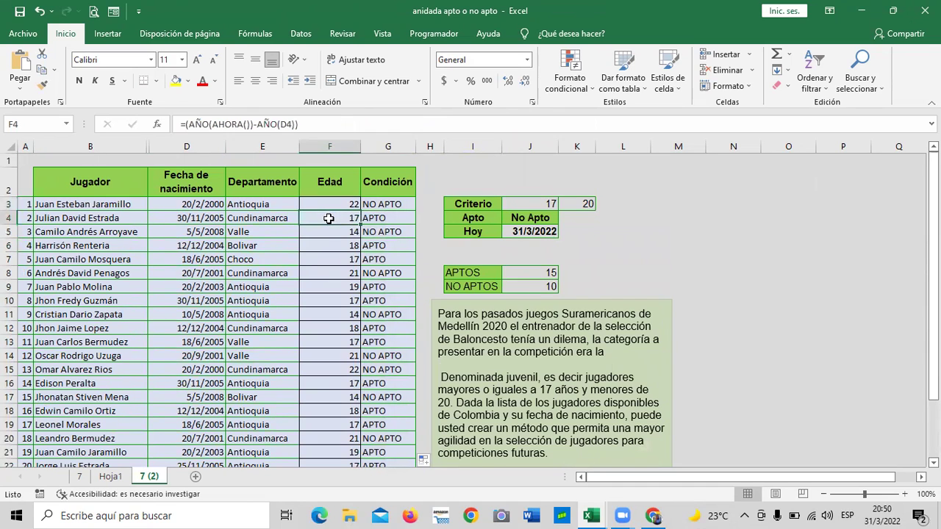
click(383, 218)
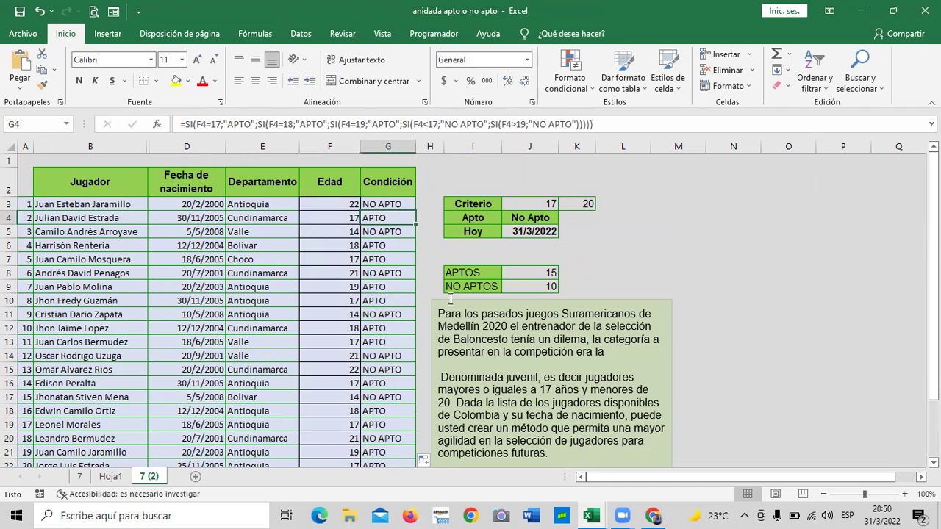
key(Down)
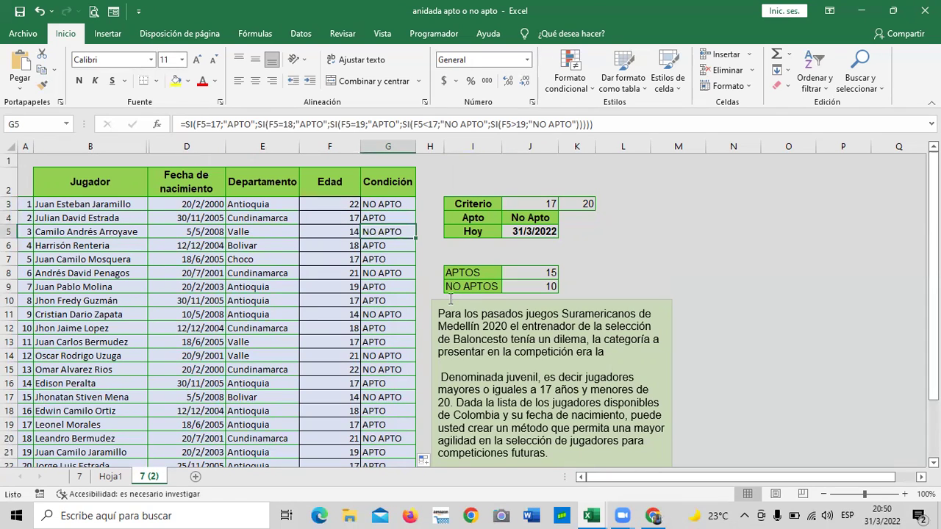
key(Down)
key(Down)
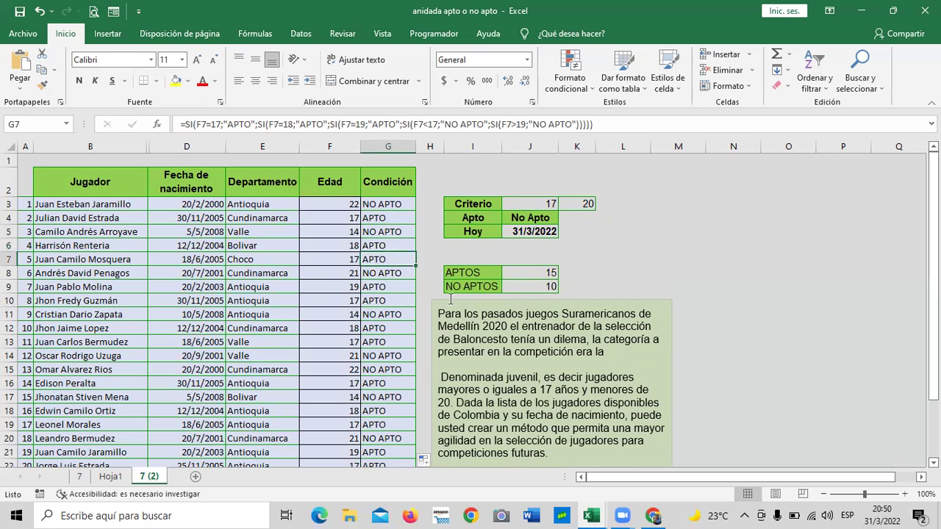
key(Down)
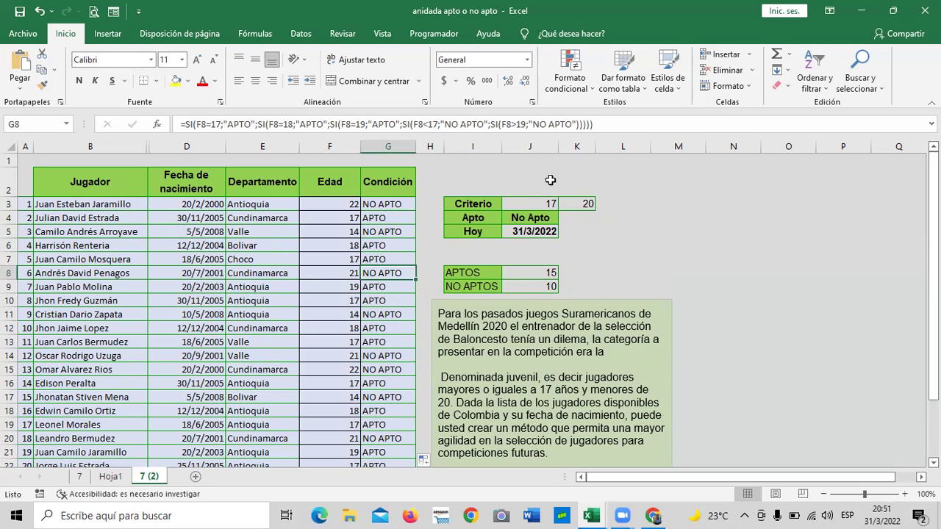
click(585, 181)
click(651, 216)
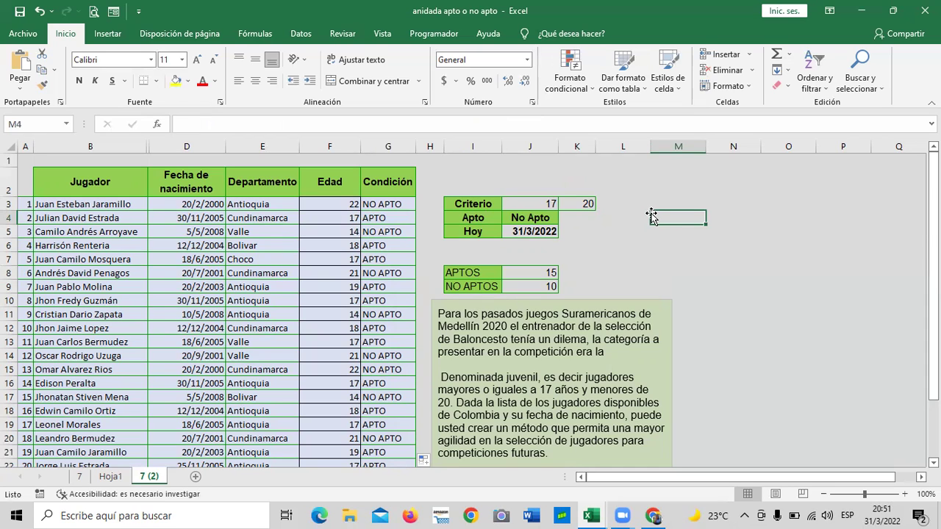
click(391, 203)
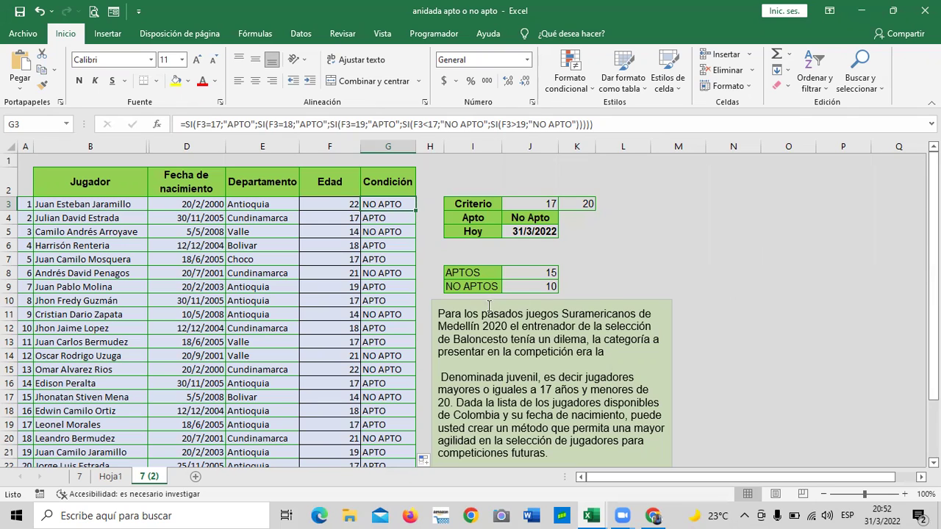
click(532, 272)
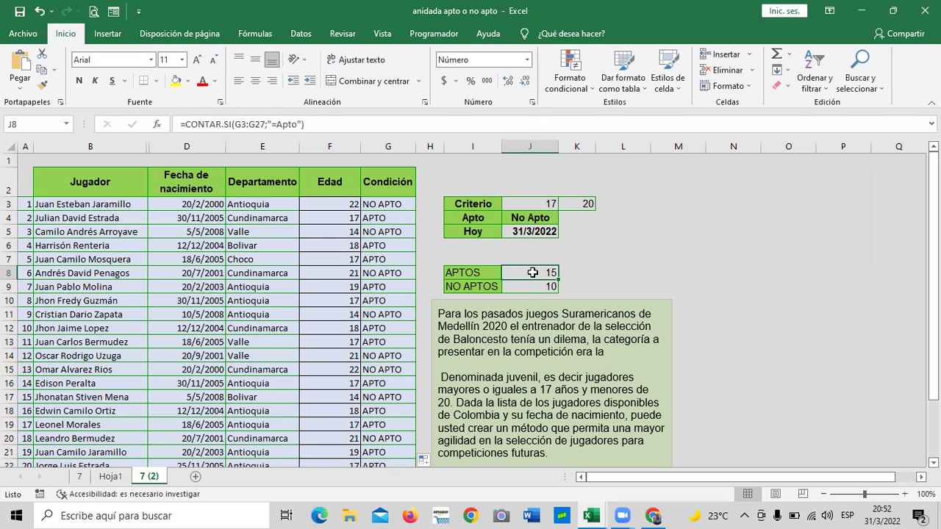
click(524, 287)
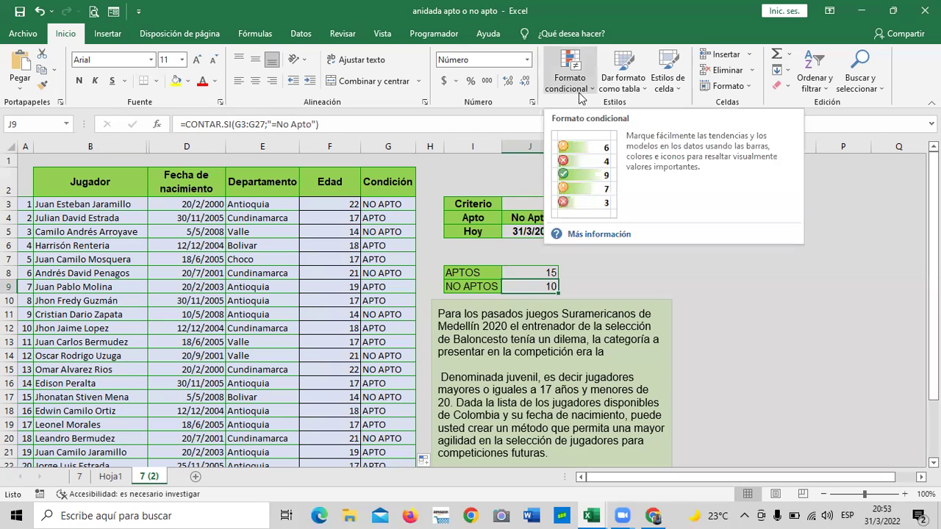
click(633, 270)
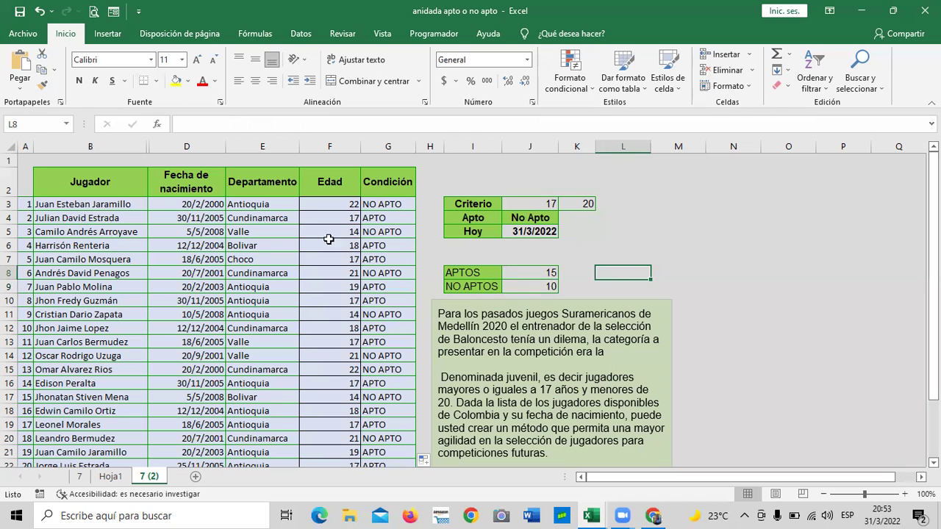
click(697, 316)
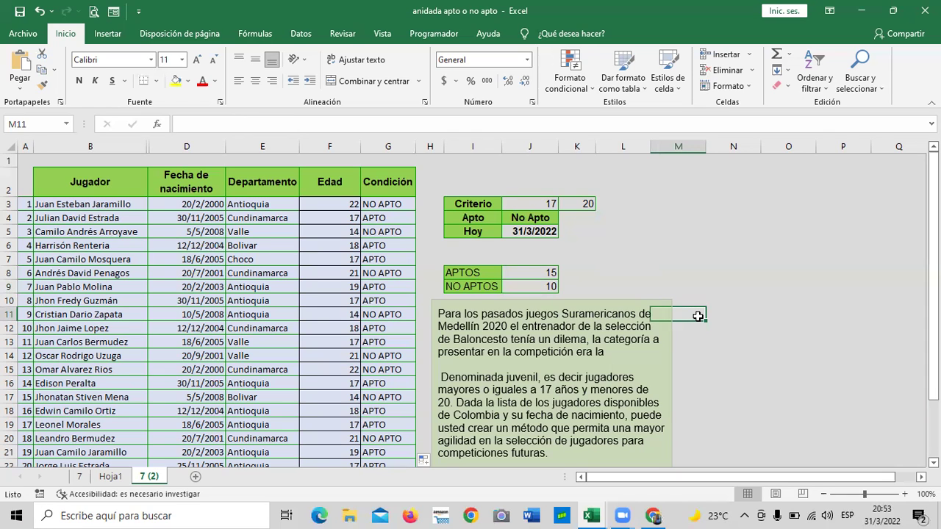
click(661, 270)
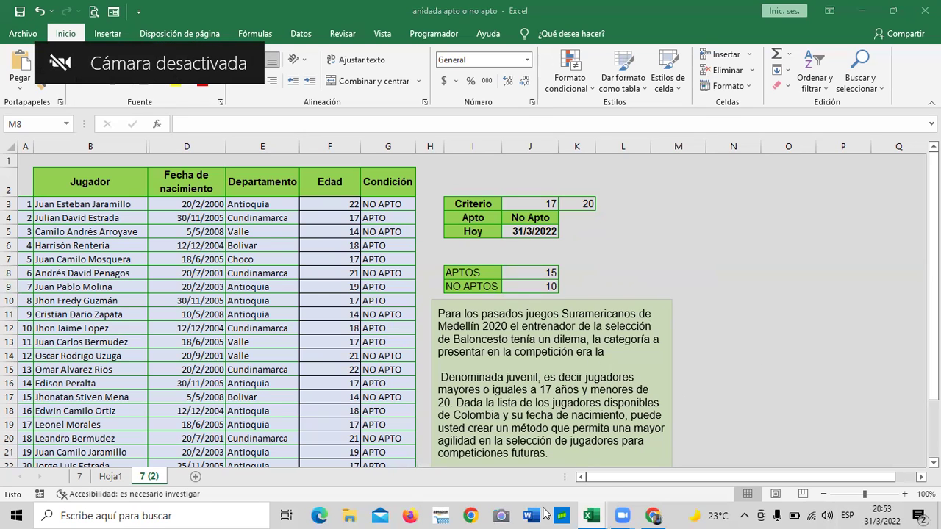
Return to Chrome and open the 1.5 Laboratorio 2 quiz in the Inglés Corporativo course.
click(657, 512)
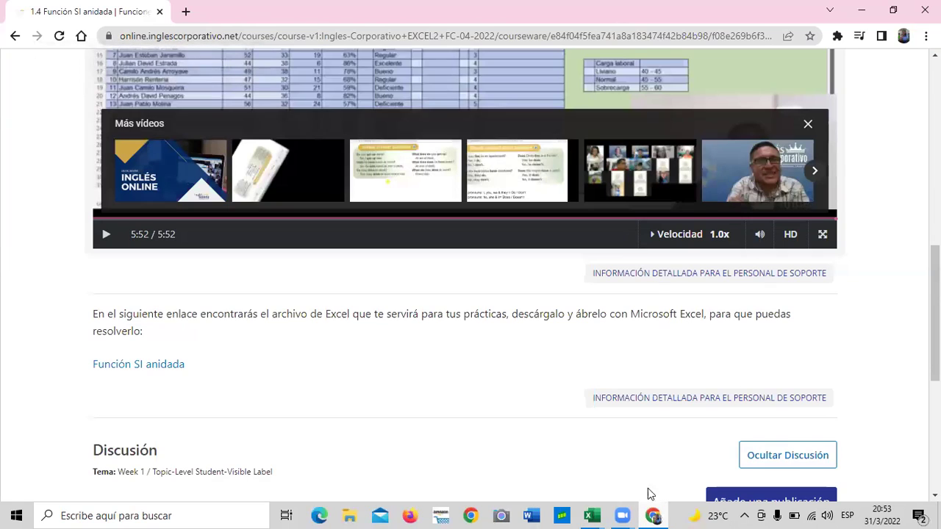
scroll(535, 440, up, 3)
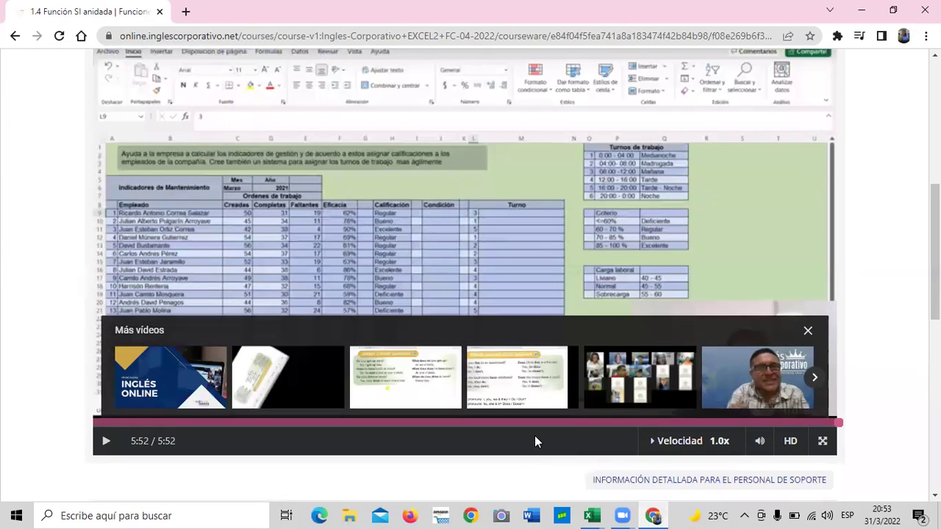
scroll(535, 440, down, 2)
scroll(536, 441, up, 1)
scroll(536, 441, up, 5)
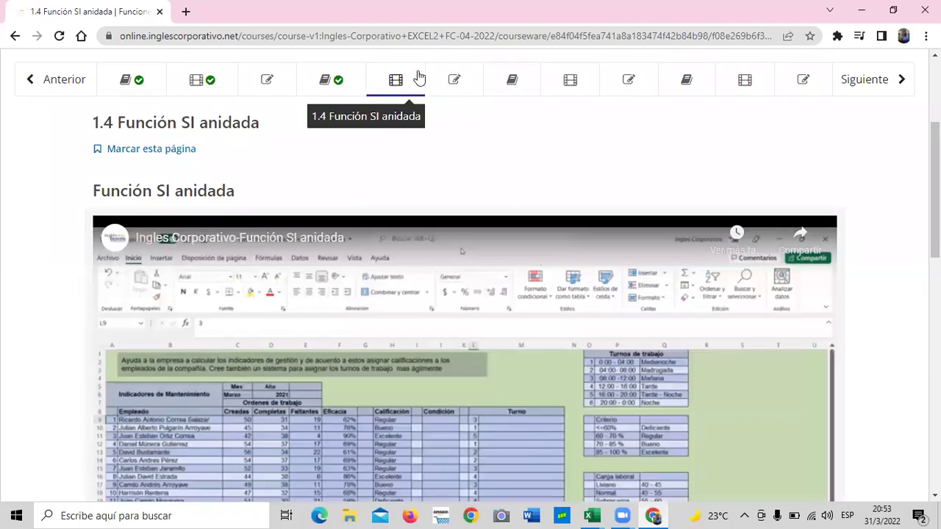
click(458, 77)
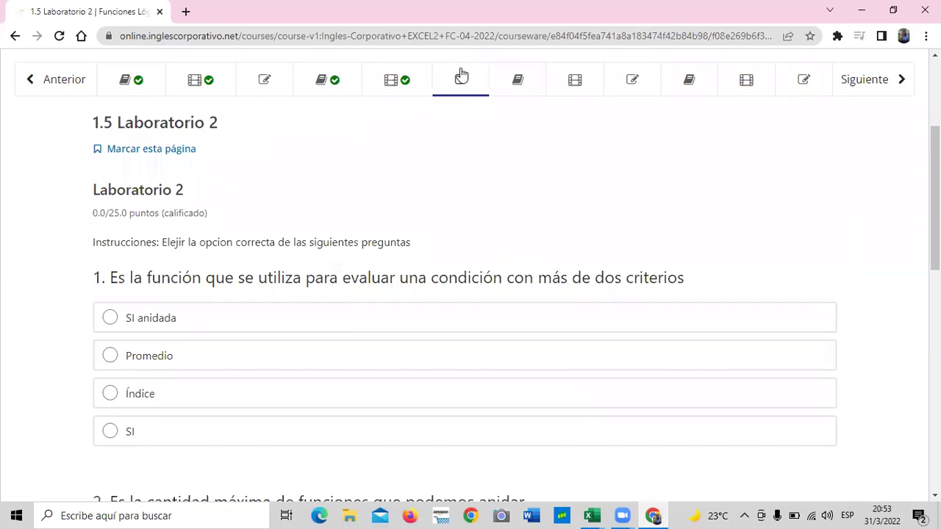
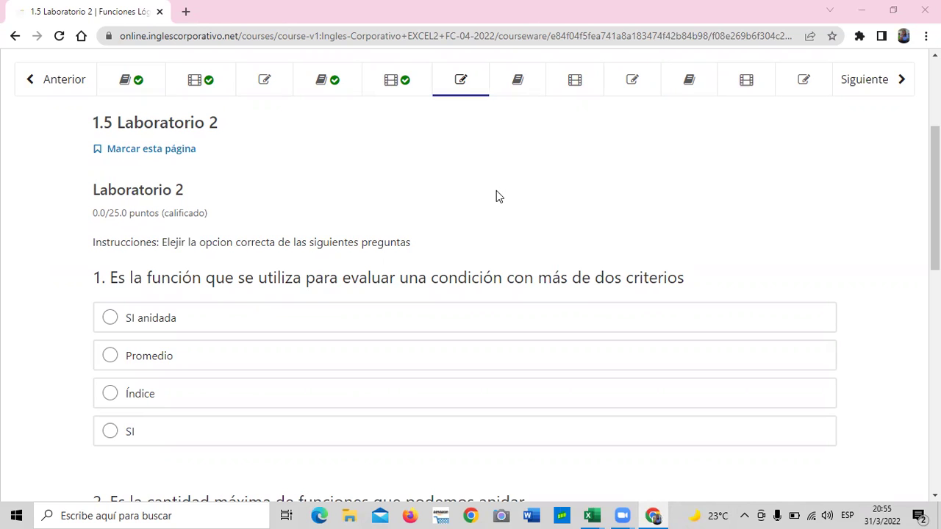
Scroll through the current Excel Intermedio course page and back up.
scroll(636, 166, down, 1)
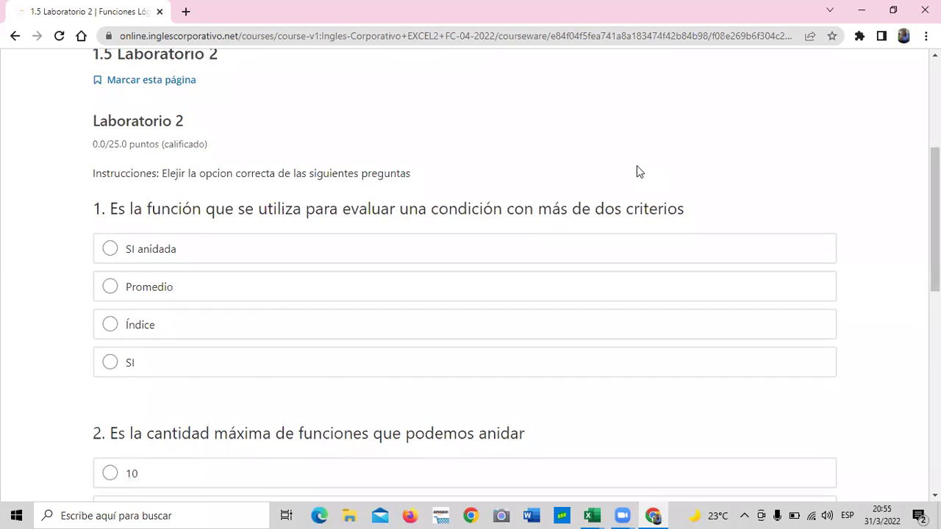
scroll(537, 309, down, 1)
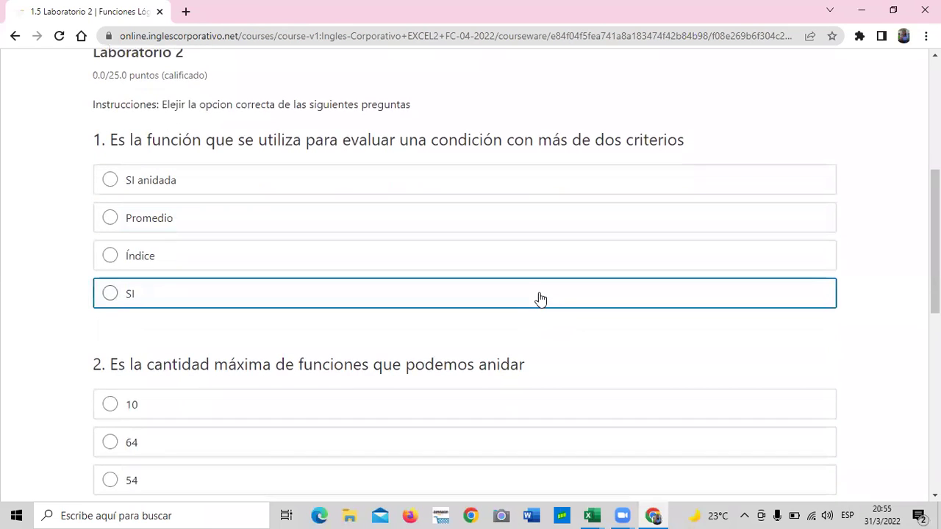
scroll(540, 297, down, 2)
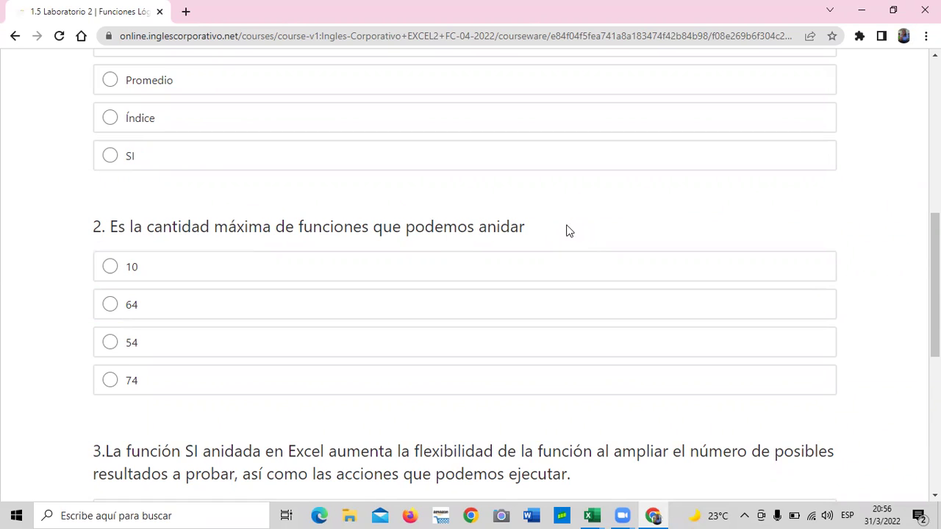
scroll(566, 230, down, 2)
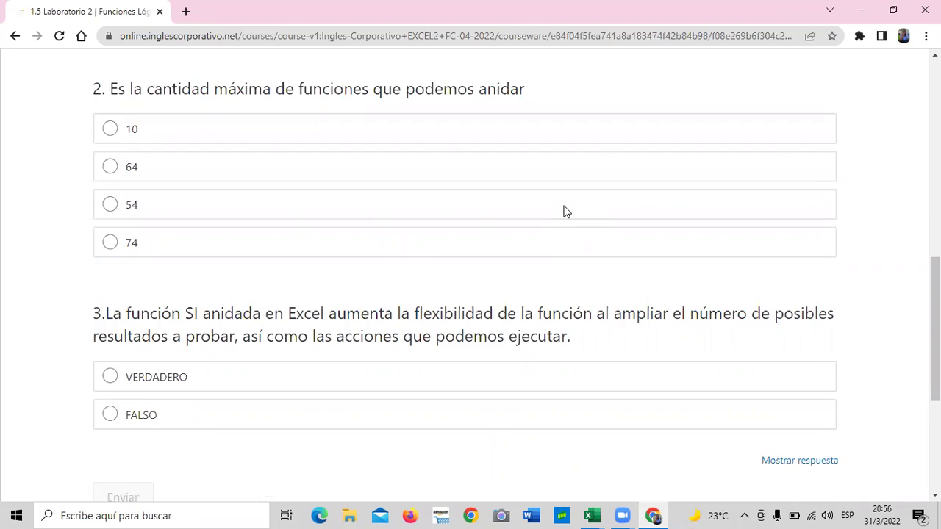
scroll(566, 231, down, 3)
scroll(562, 217, up, 2)
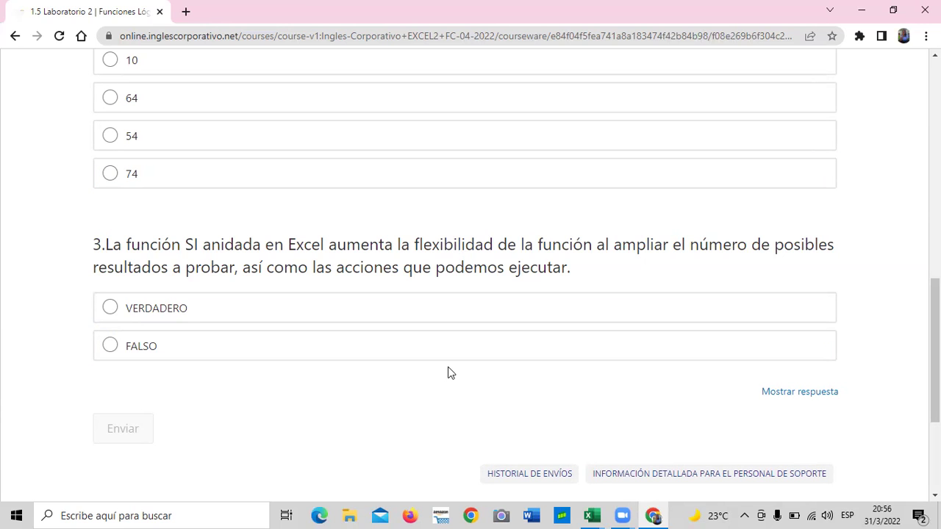
scroll(429, 408, up, 8)
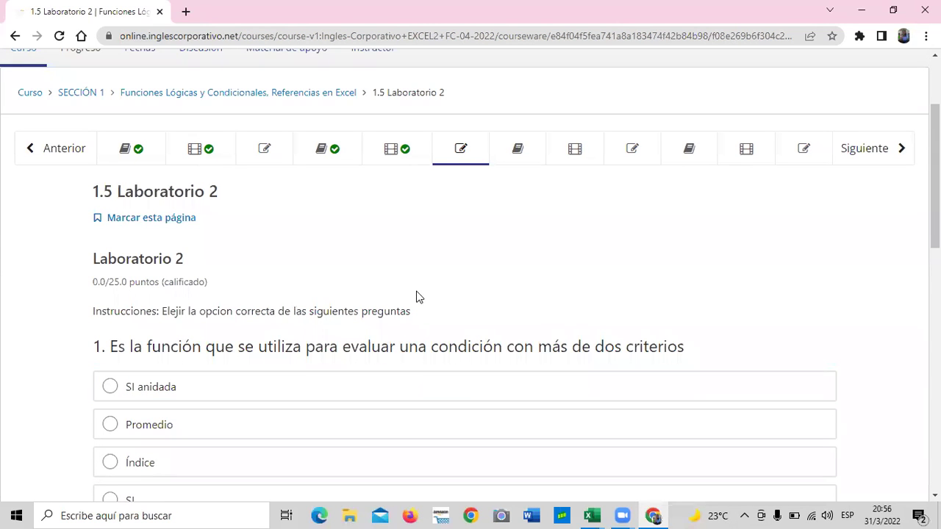
scroll(416, 297, down, 3)
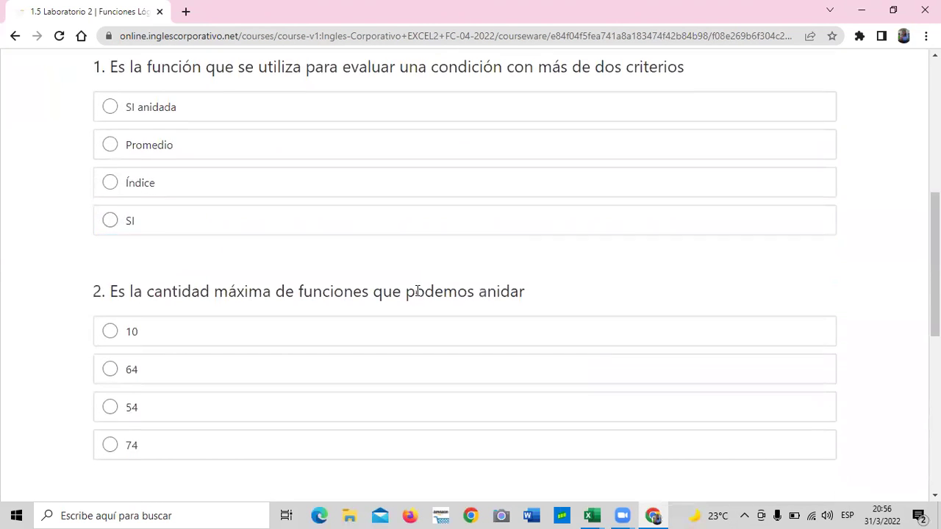
scroll(416, 309, down, 2)
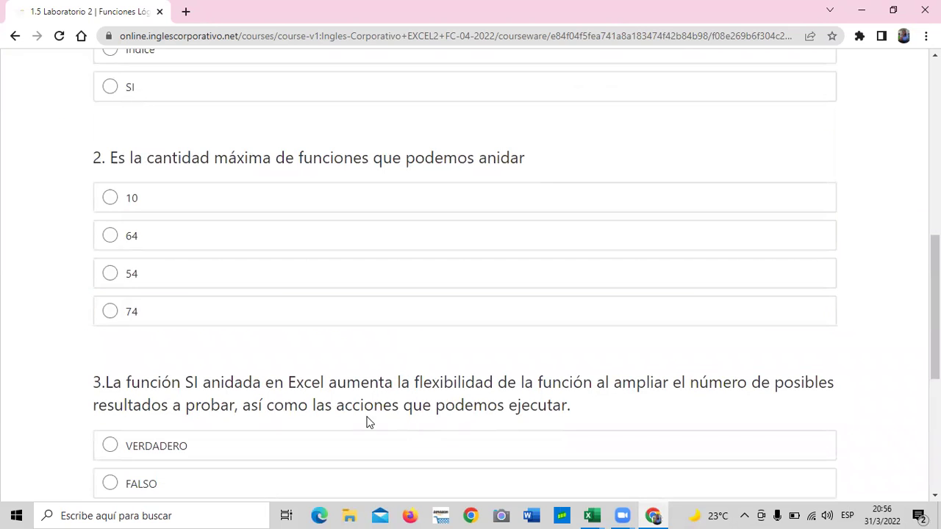
scroll(367, 422, down, 4)
scroll(357, 424, up, 10)
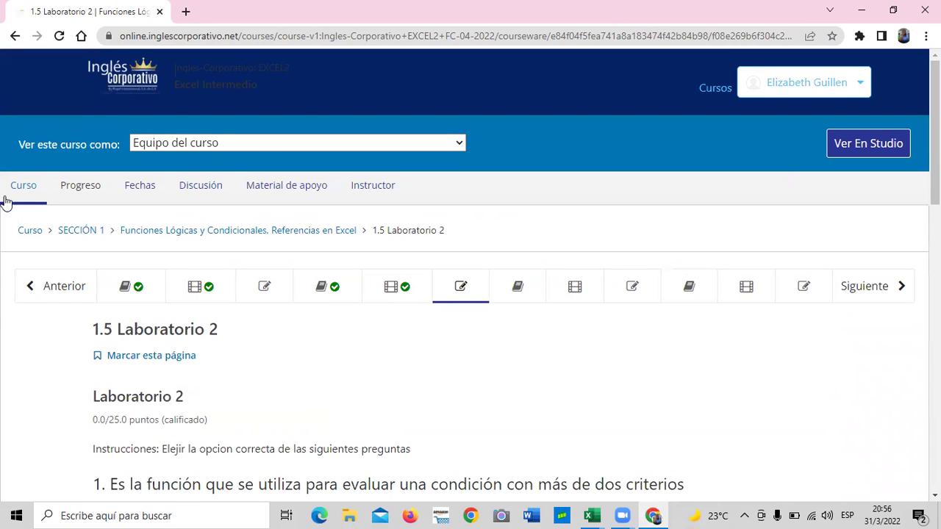
Show the course progress page with the 0% total and Sección 1 homework at 0/100.
click(82, 186)
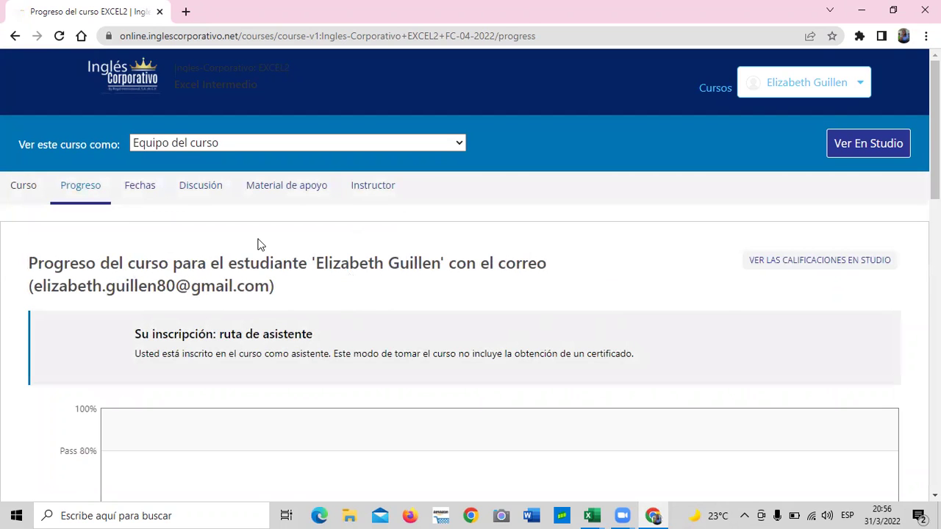
scroll(219, 305, down, 2)
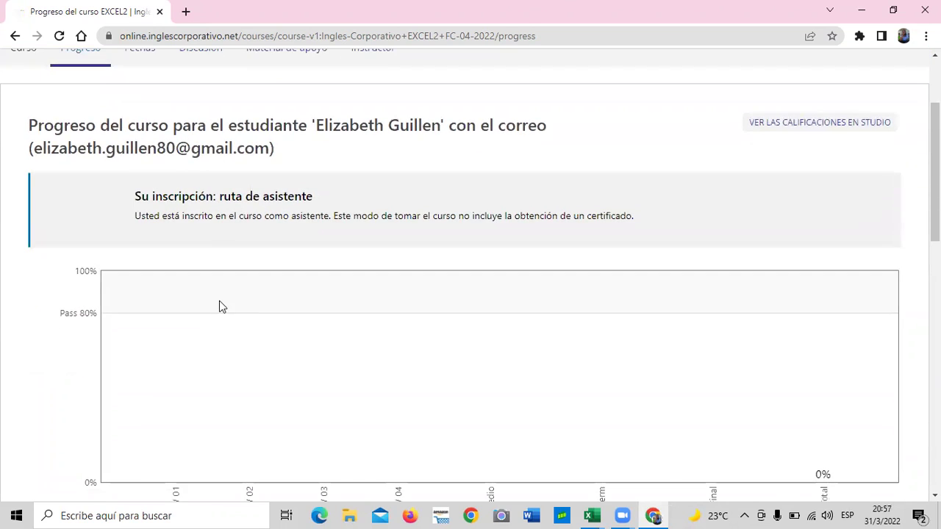
scroll(219, 306, down, 2)
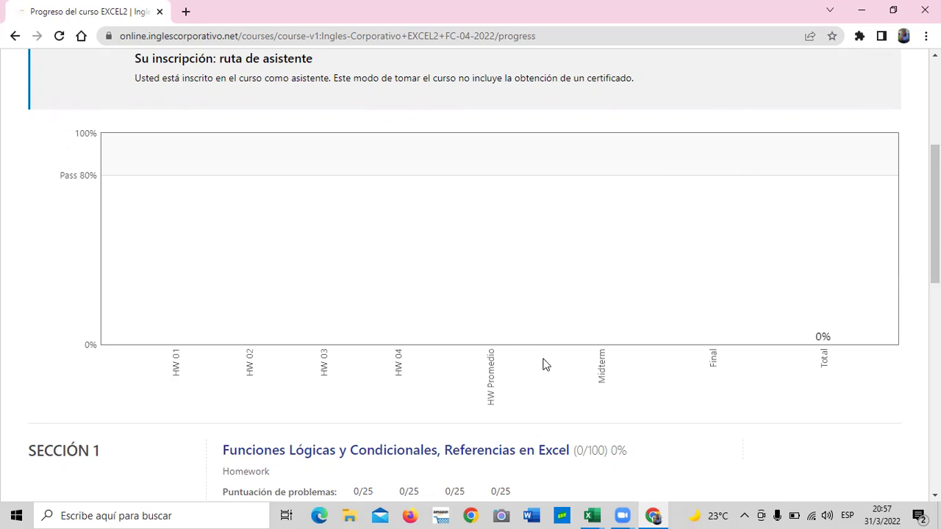
scroll(542, 364, up, 4)
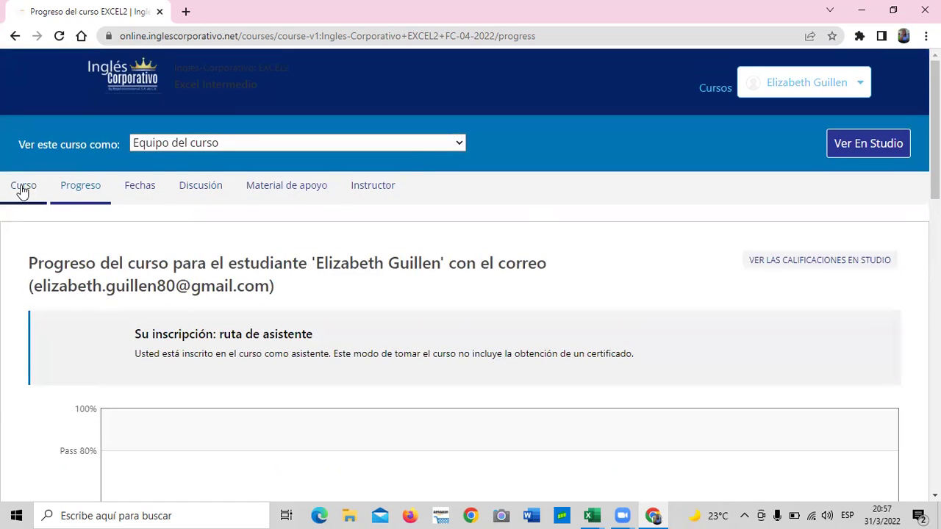
Return to the course outline and expand Sección 2 to list Funciones de Búsqueda y Referencia and Examen de Medio Curso.
click(23, 188)
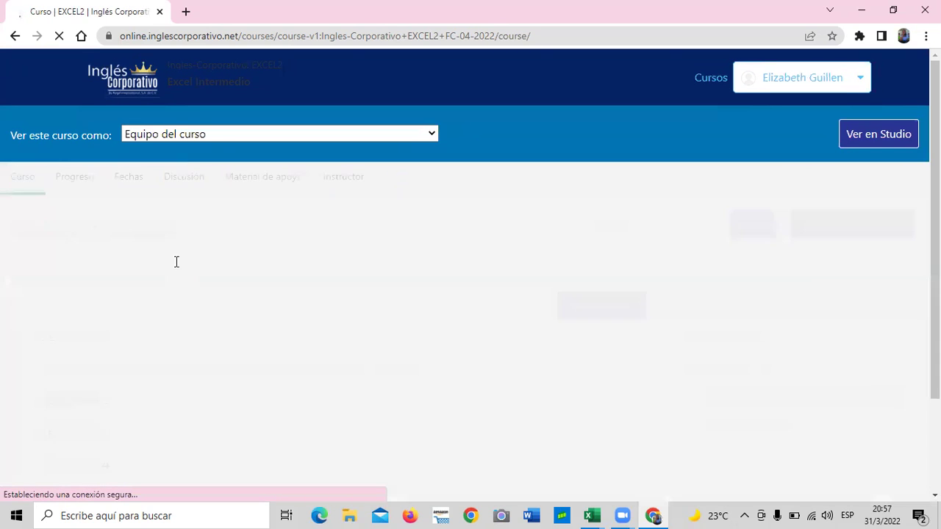
scroll(194, 286, down, 2)
click(20, 280)
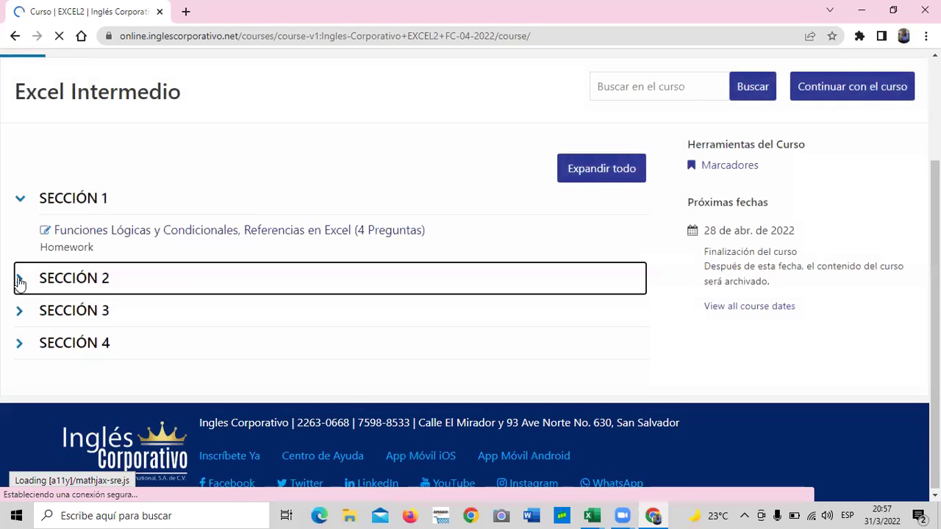
scroll(157, 343, down, 1)
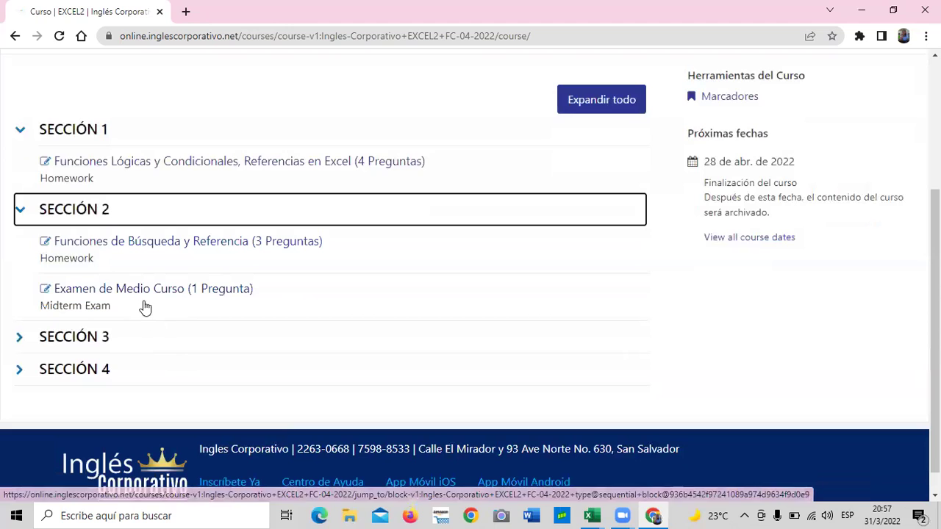
Open the Examen de Medio Curso midterm (0.0/100.0, worth 30%) and review all its questions.
click(142, 294)
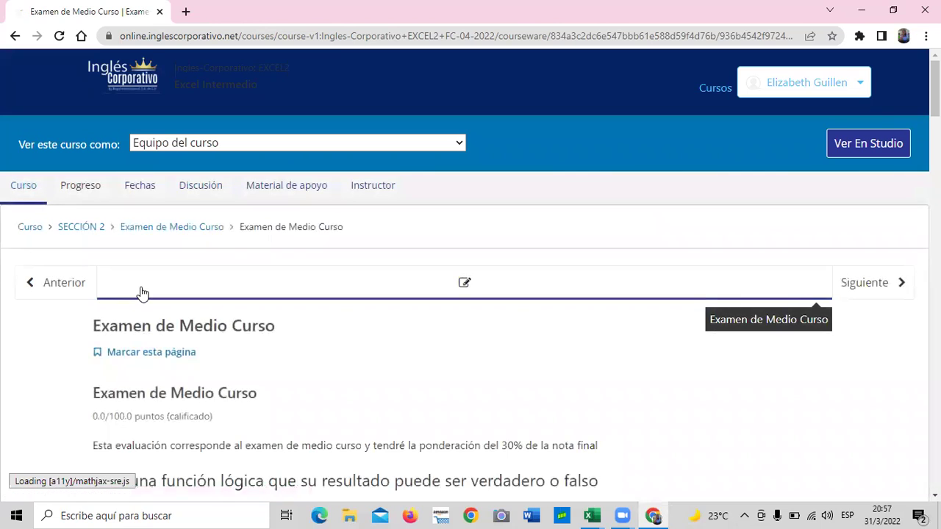
scroll(142, 294, down, 1)
scroll(142, 294, down, 3)
scroll(142, 294, down, 4)
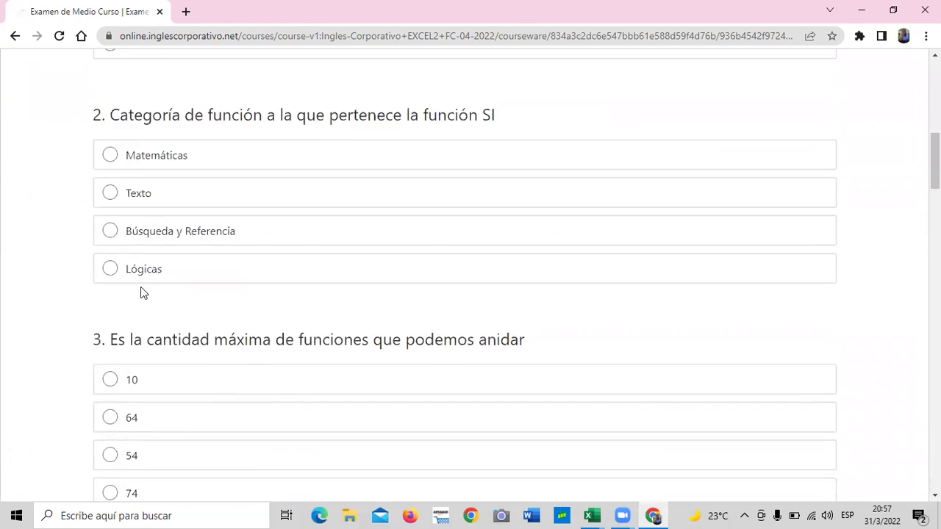
scroll(142, 294, down, 6)
scroll(142, 292, down, 1)
scroll(142, 293, down, 5)
scroll(142, 292, down, 4)
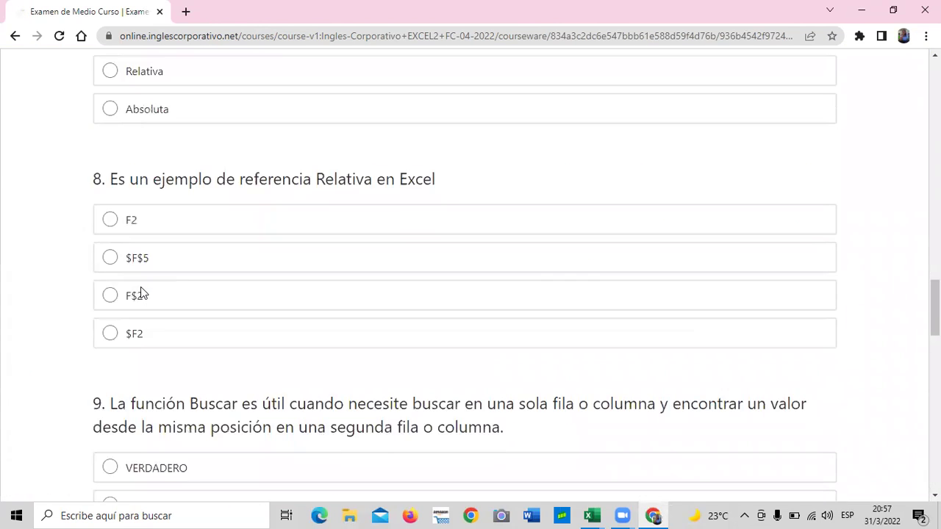
scroll(142, 293, down, 3)
scroll(142, 292, down, 3)
scroll(142, 292, down, 3)
scroll(142, 293, down, 4)
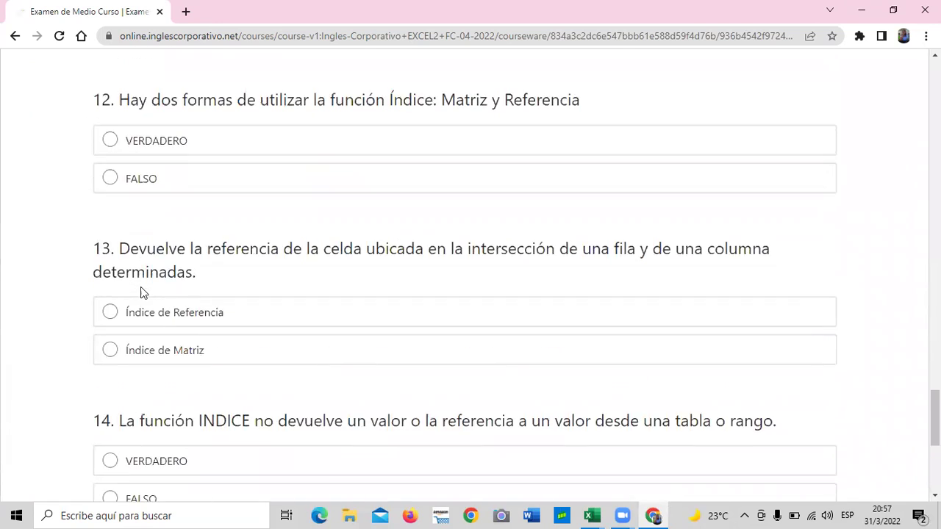
scroll(142, 292, down, 3)
scroll(141, 292, down, 2)
scroll(168, 340, up, 2)
scroll(170, 338, up, 1)
scroll(169, 339, up, 1)
scroll(170, 341, up, 4)
scroll(170, 340, up, 2)
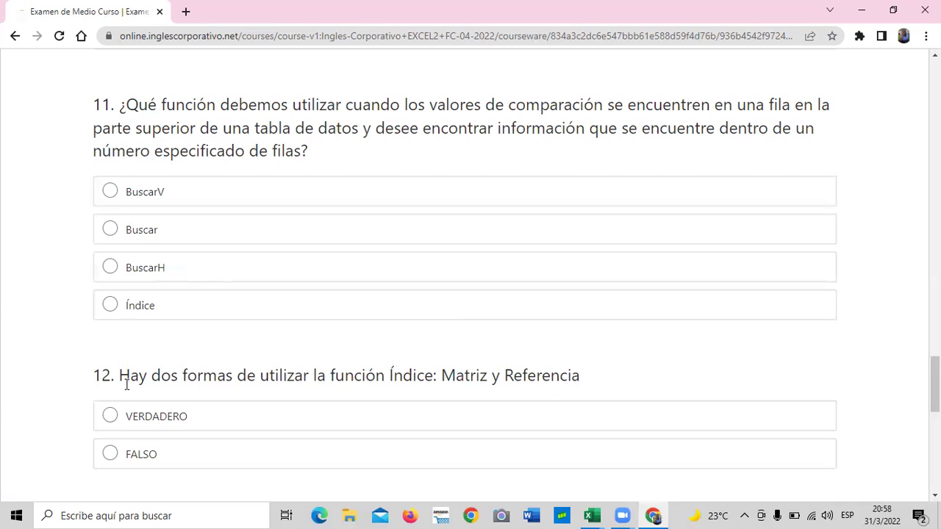
scroll(169, 378, up, 3)
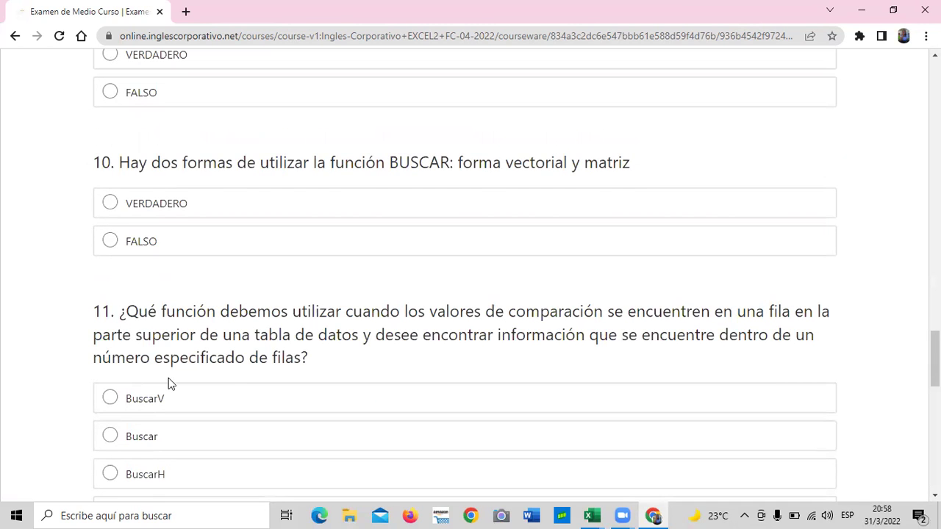
scroll(168, 377, up, 1)
scroll(169, 378, up, 2)
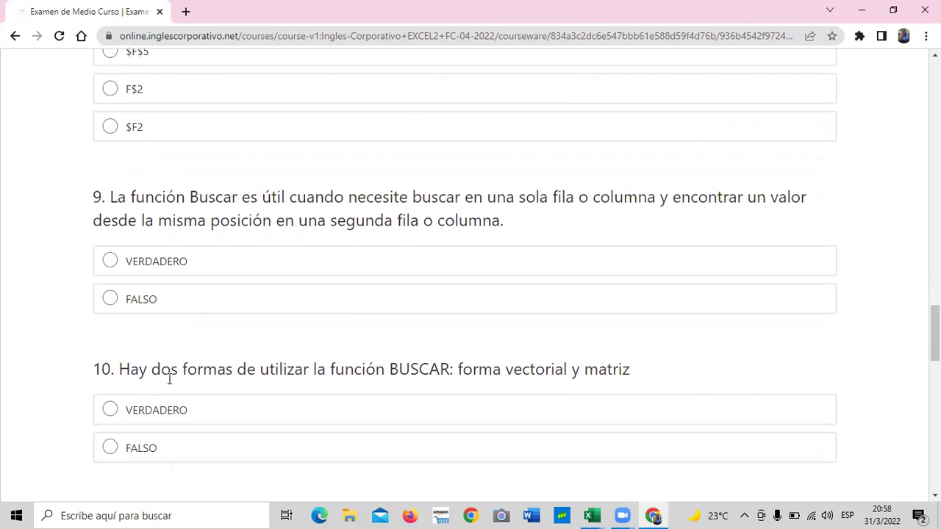
scroll(170, 382, up, 3)
scroll(169, 383, up, 4)
scroll(170, 384, up, 6)
scroll(172, 384, up, 5)
scroll(170, 382, up, 9)
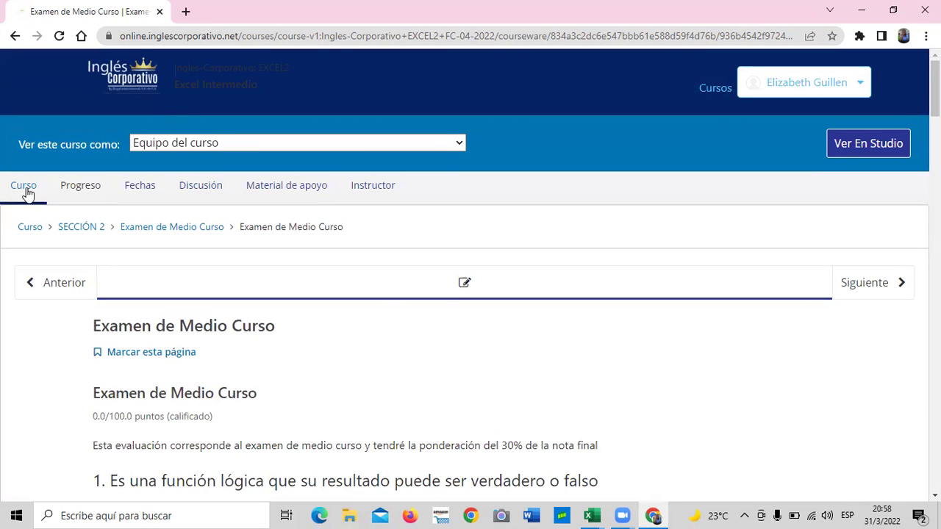
Return to the course outline and expand Sección 4 to list its Tablas Dinámicas homework and Examen Final.
click(31, 230)
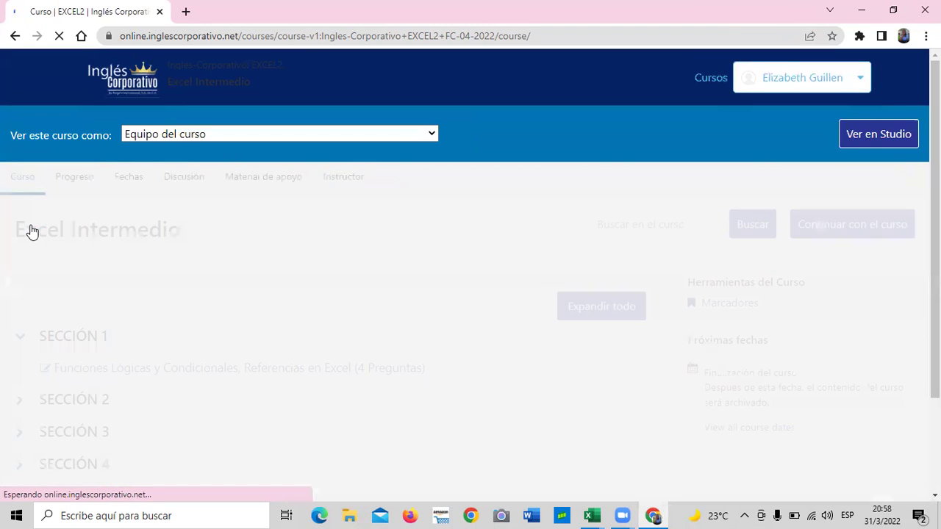
scroll(182, 280, down, 3)
click(20, 343)
scroll(110, 334, down, 2)
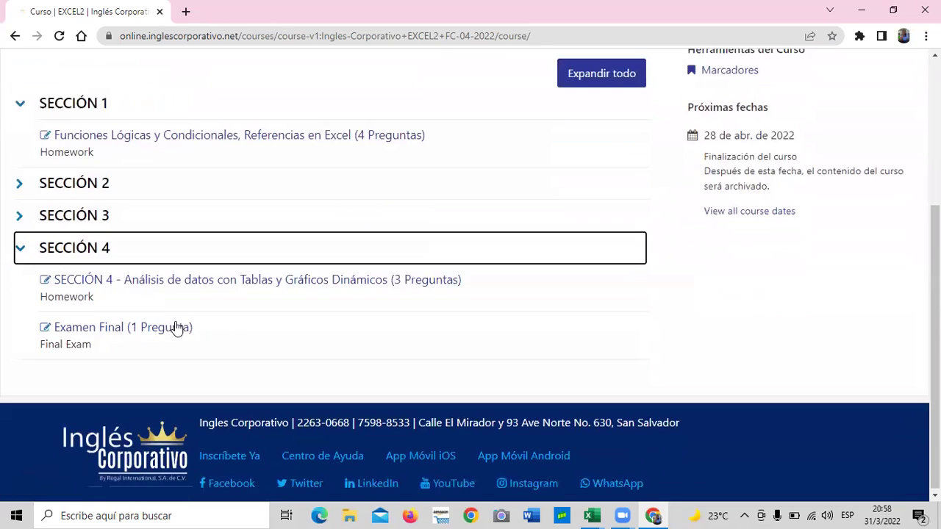
click(133, 325)
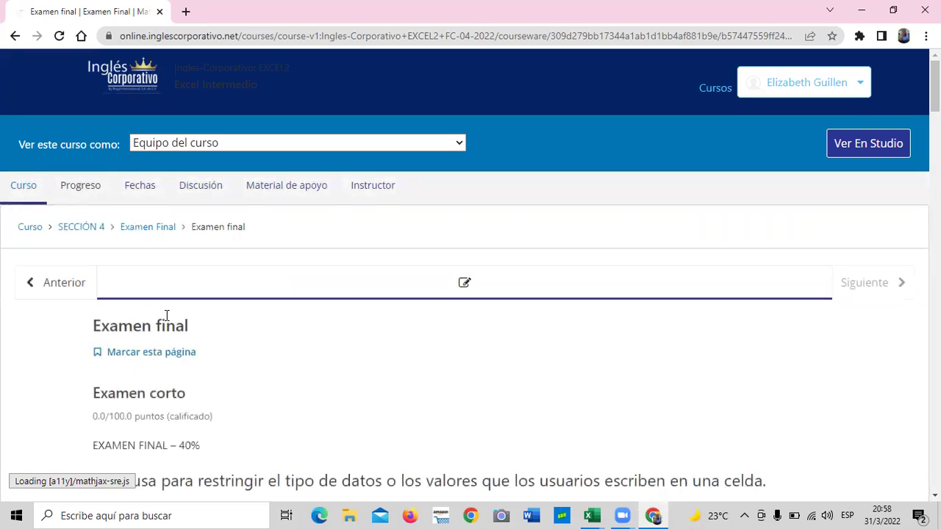
scroll(193, 330, down, 2)
scroll(193, 330, down, 1)
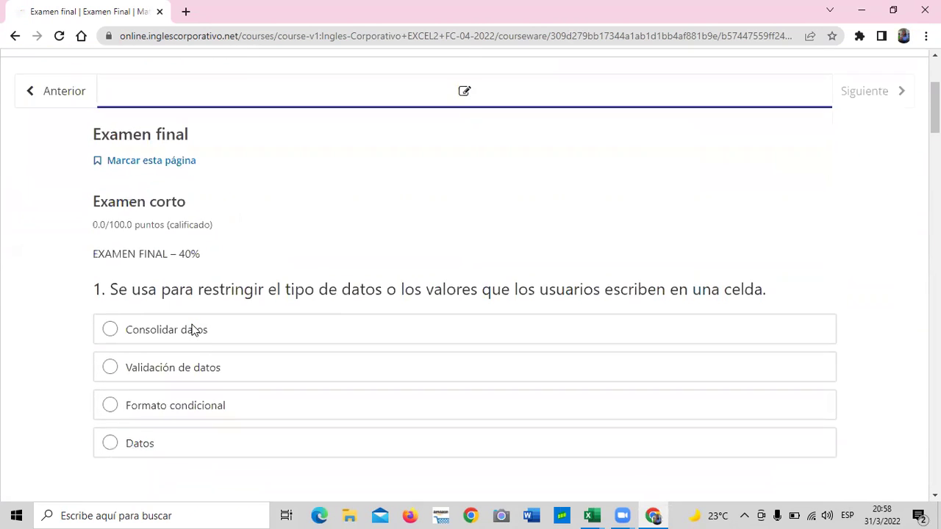
scroll(193, 331, down, 1)
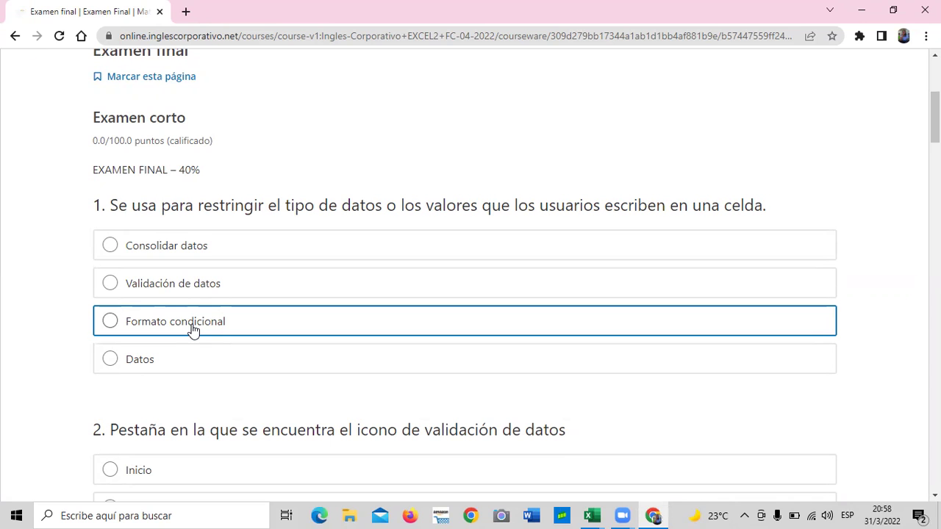
scroll(236, 287, down, 2)
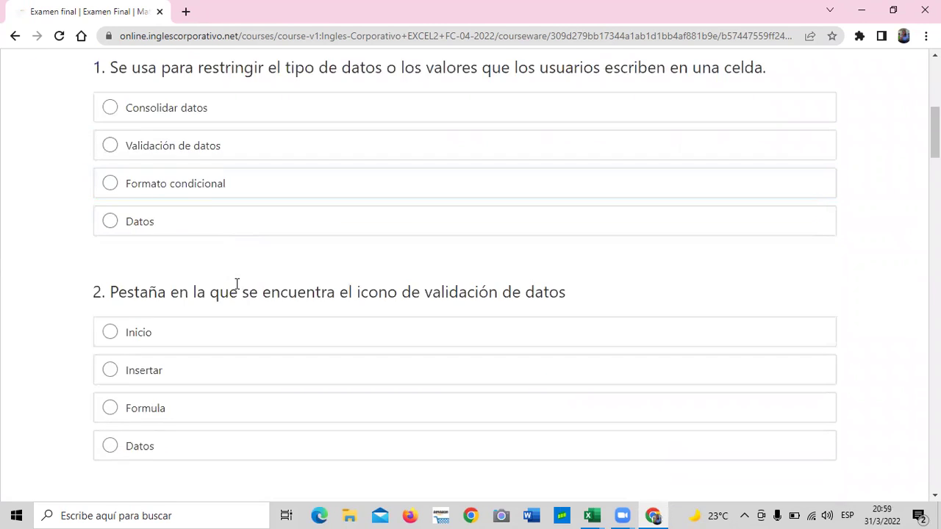
scroll(236, 284, up, 2)
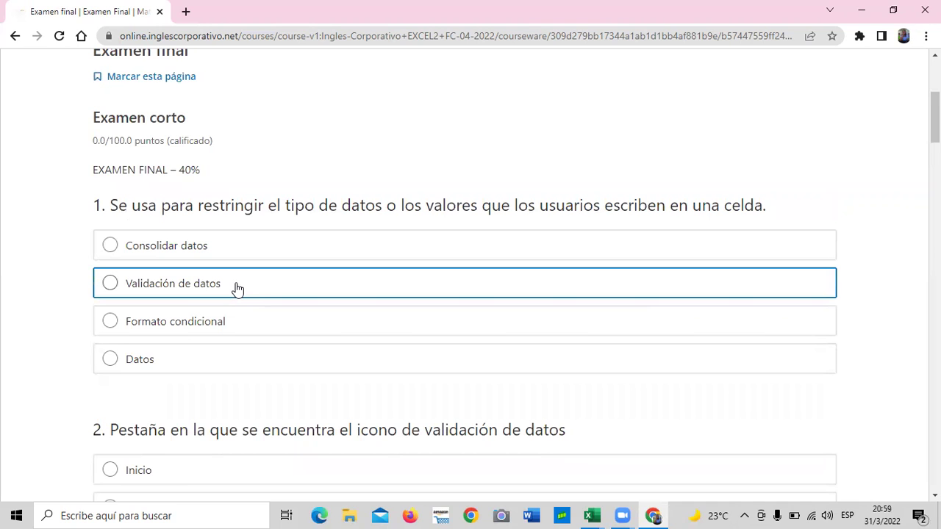
scroll(236, 287, up, 1)
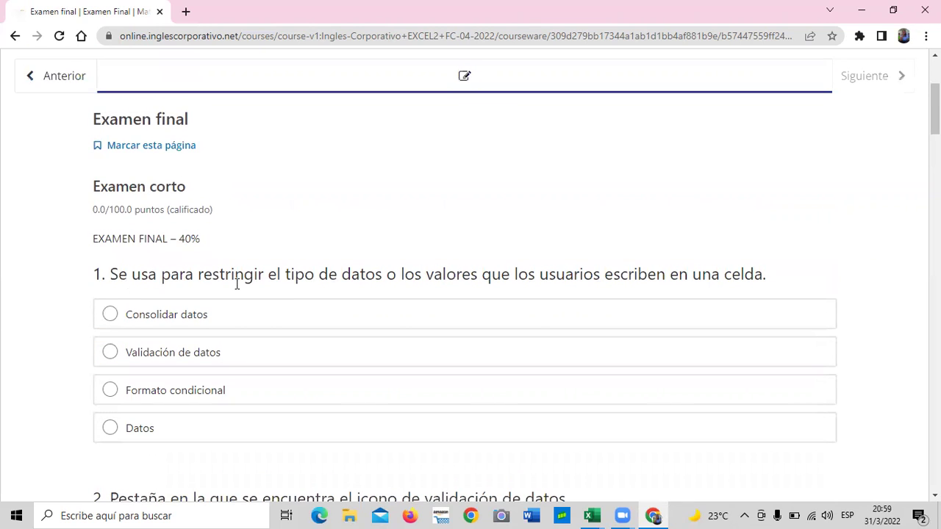
scroll(248, 283, down, 4)
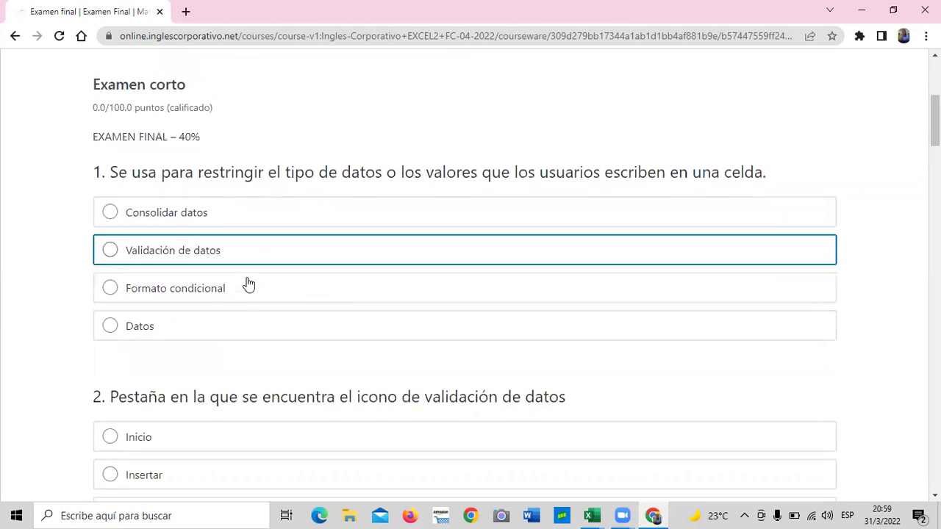
scroll(247, 284, down, 3)
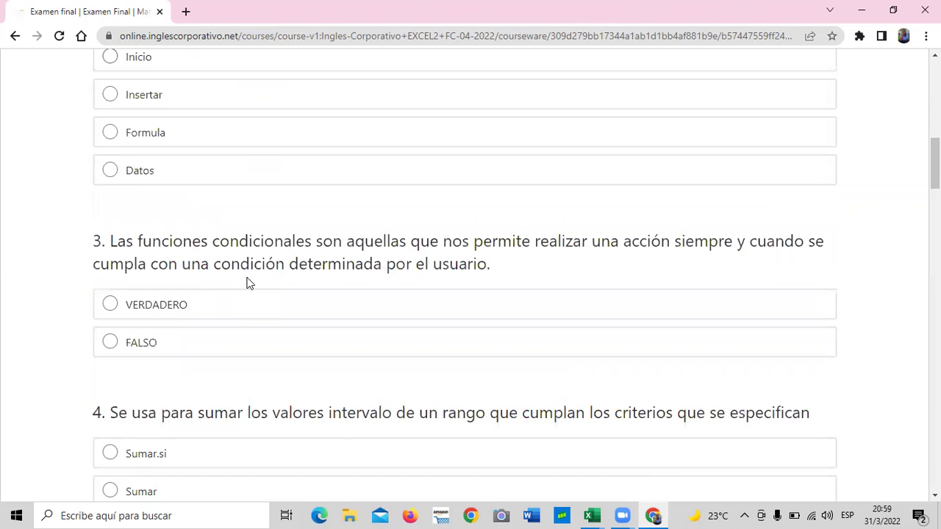
scroll(248, 283, down, 2)
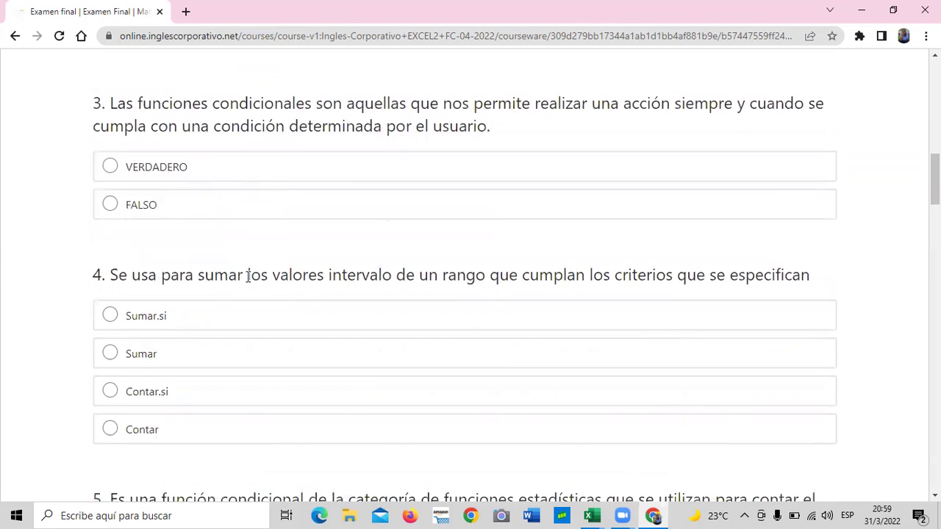
scroll(247, 283, down, 4)
scroll(248, 284, down, 3)
scroll(248, 285, down, 3)
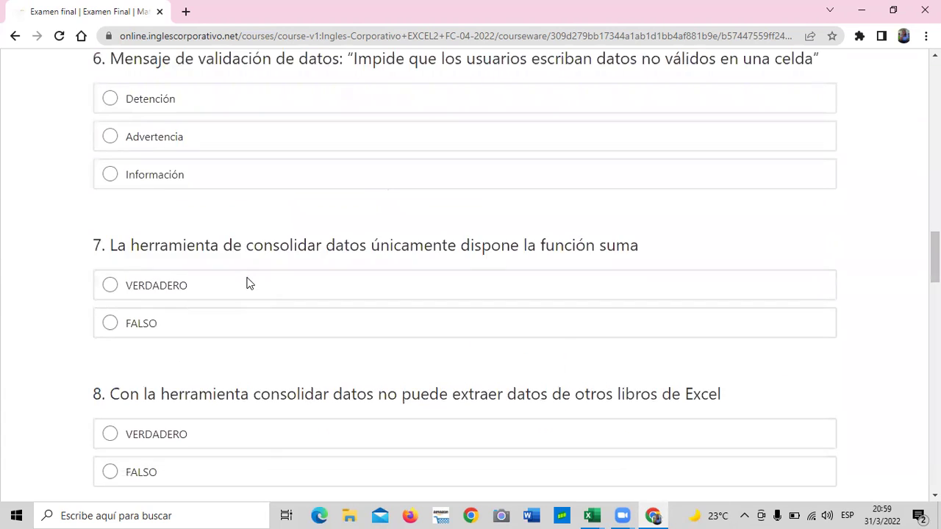
scroll(248, 284, down, 2)
scroll(249, 285, down, 3)
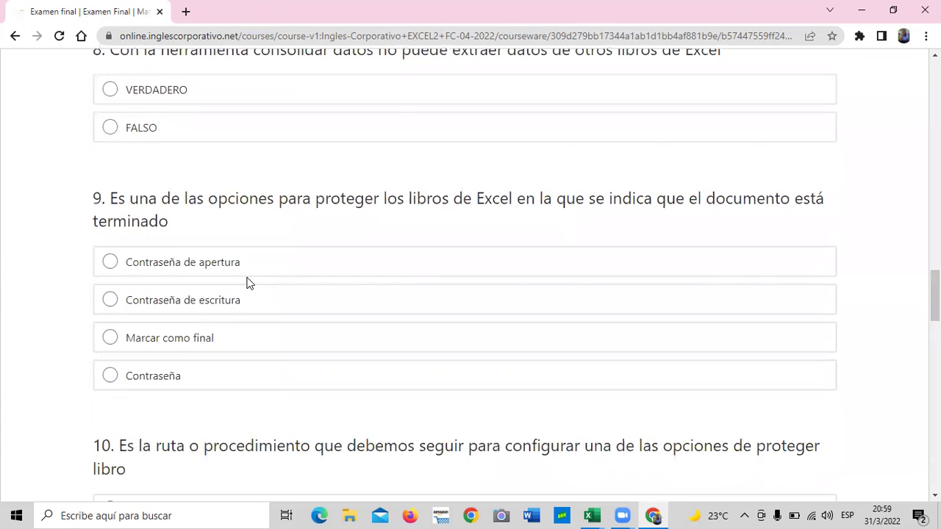
scroll(248, 284, down, 1)
scroll(248, 284, down, 1)
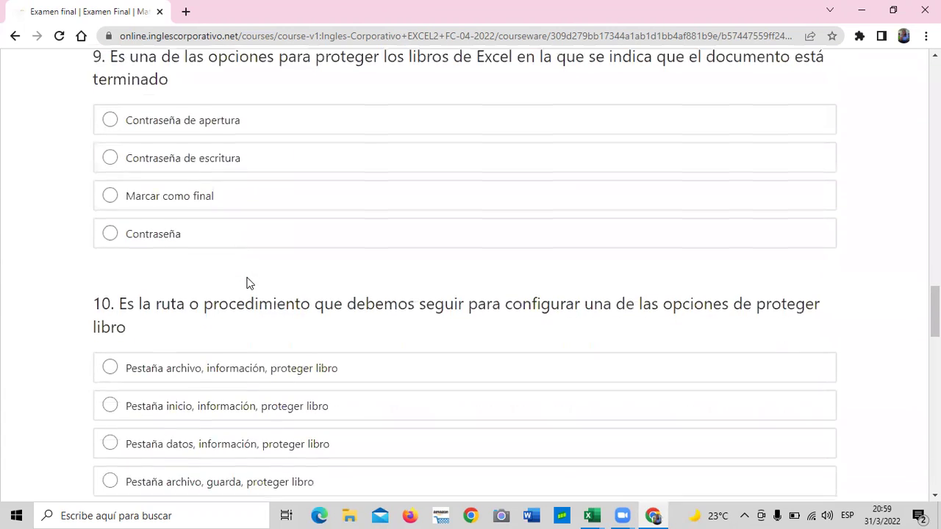
scroll(248, 283, down, 1)
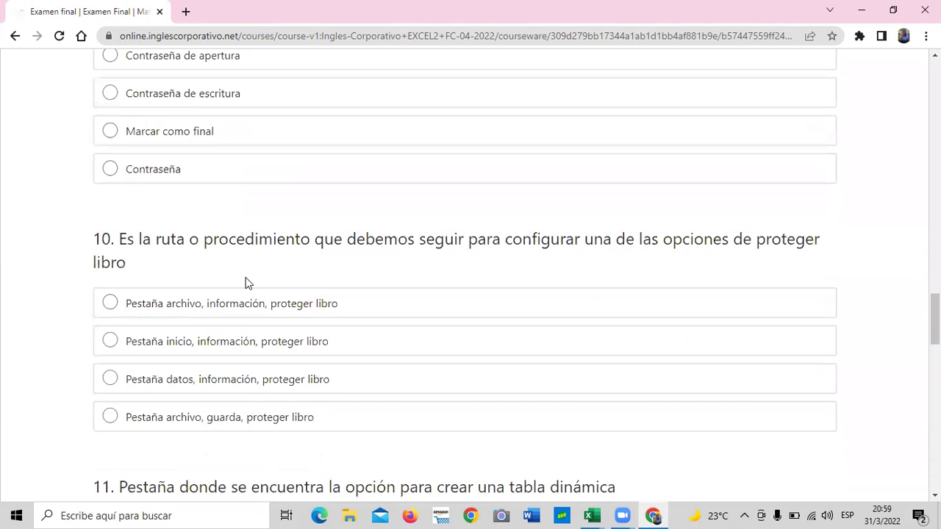
scroll(248, 284, down, 1)
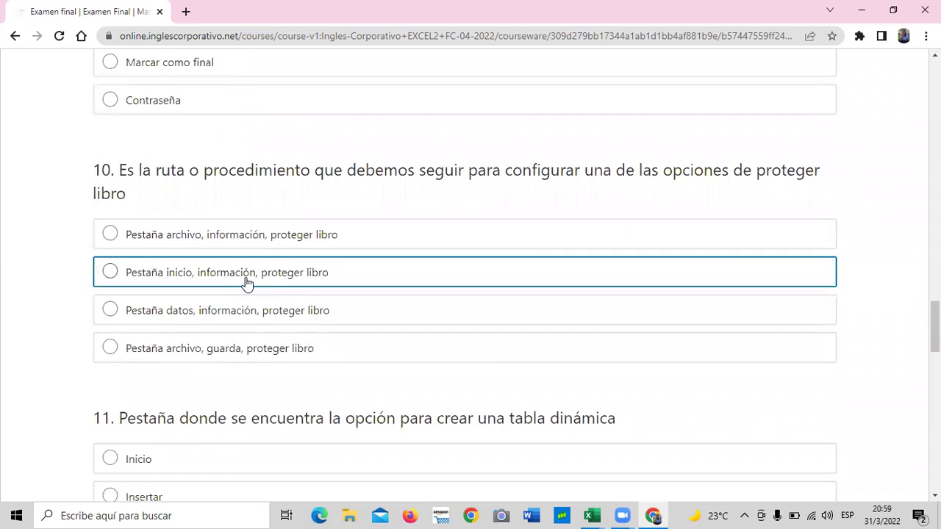
scroll(248, 283, down, 3)
scroll(248, 284, down, 3)
scroll(248, 284, down, 2)
scroll(248, 284, down, 3)
scroll(248, 283, down, 2)
scroll(248, 283, down, 2)
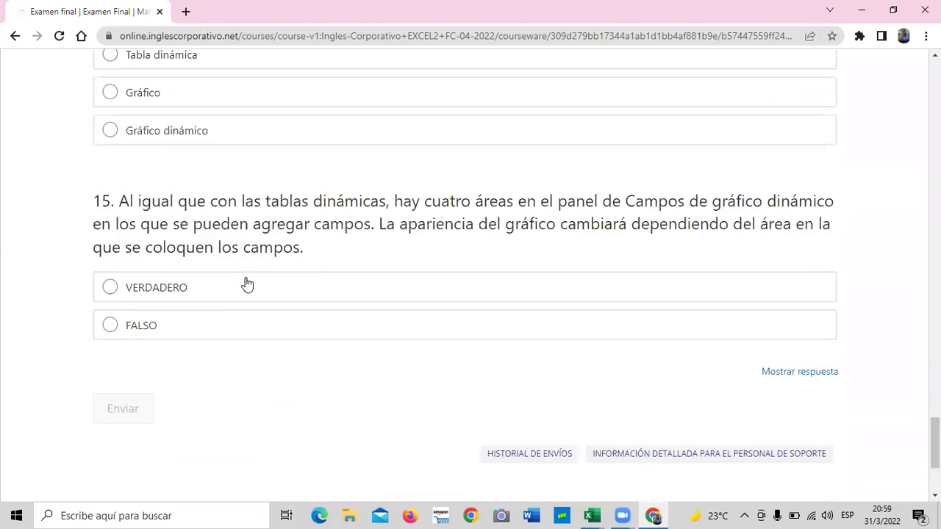
scroll(248, 284, down, 1)
scroll(248, 284, up, 3)
scroll(247, 283, up, 5)
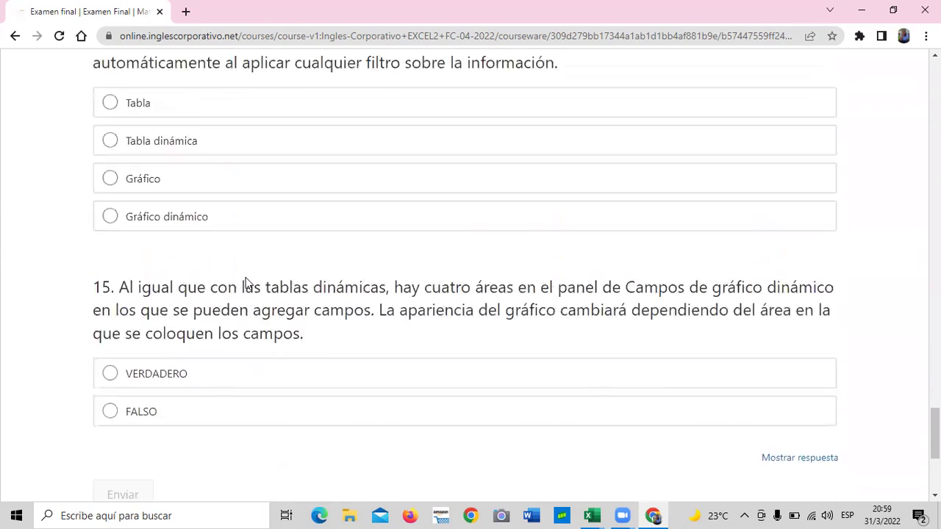
scroll(248, 284, up, 5)
scroll(248, 284, up, 5)
scroll(247, 284, up, 5)
scroll(247, 284, up, 6)
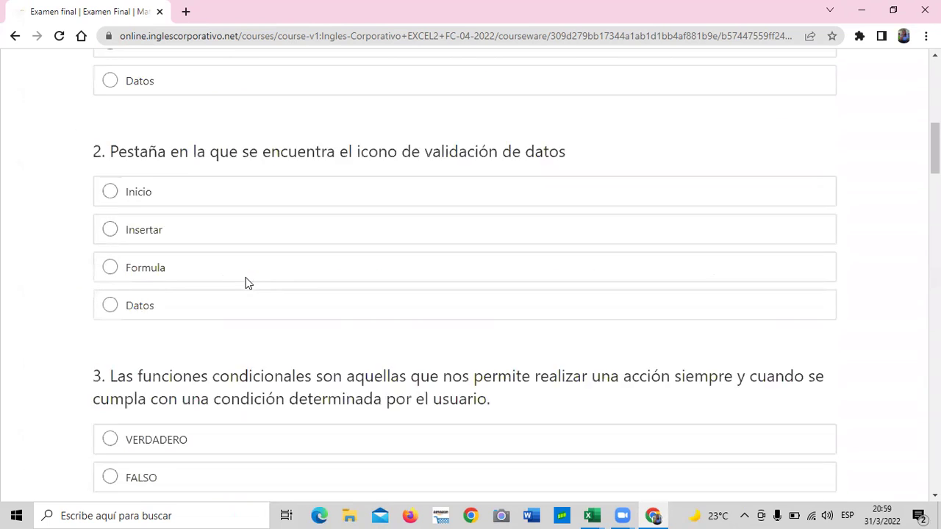
scroll(247, 284, up, 6)
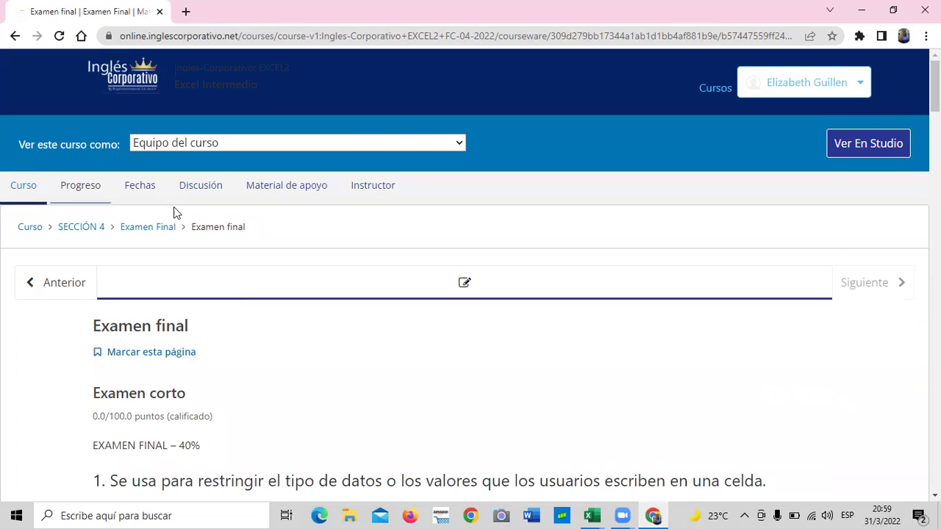
Go back to the Excel Intermedio course outline listing Sección 1 through Sección 4.
click(30, 229)
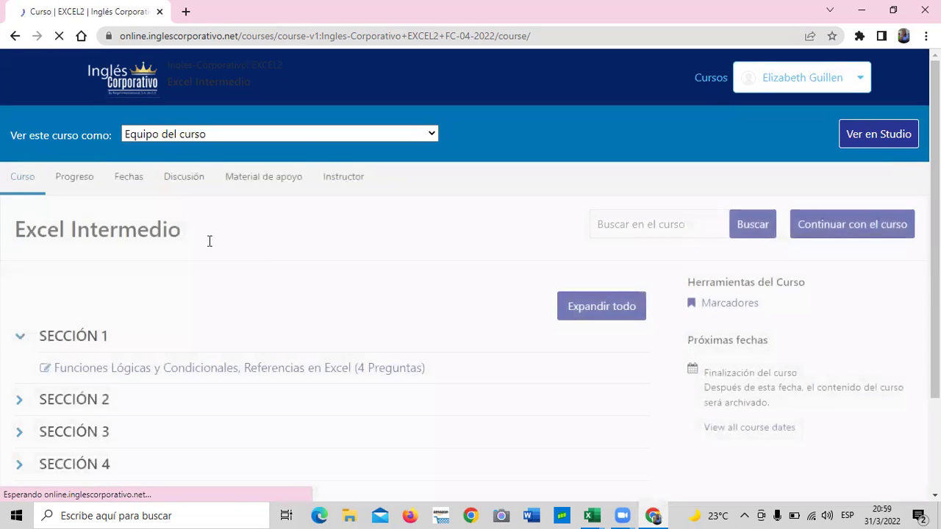
scroll(264, 302, down, 3)
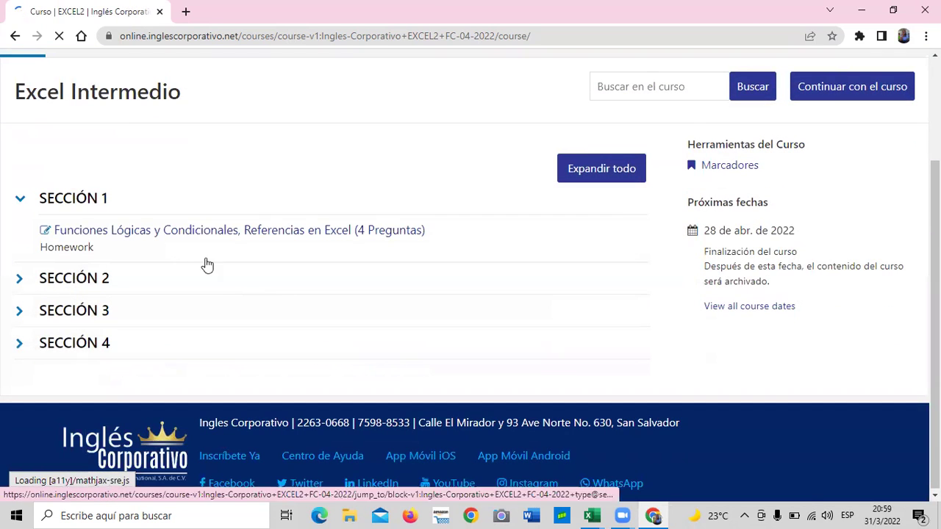
scroll(193, 329, up, 3)
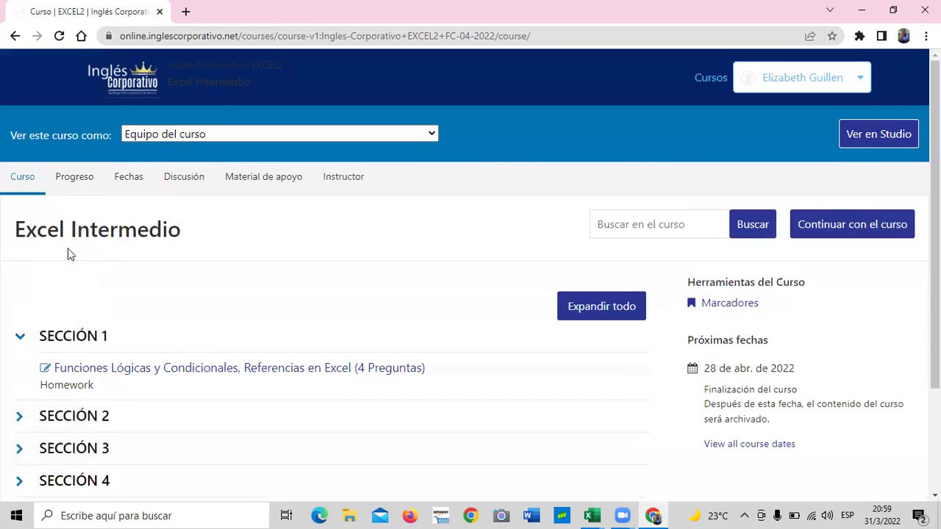
Review the progress page's grade chart and the 0/100 section scores, including the midterm.
click(62, 181)
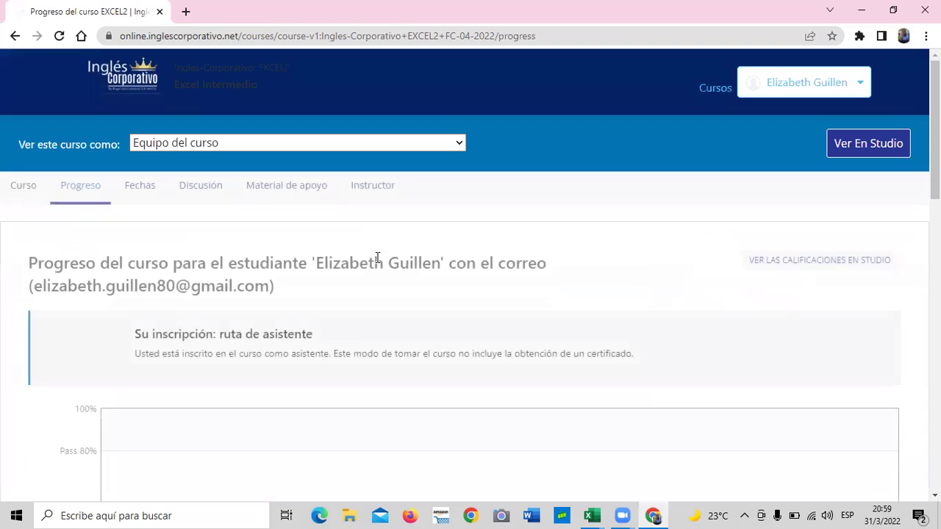
scroll(428, 370, down, 3)
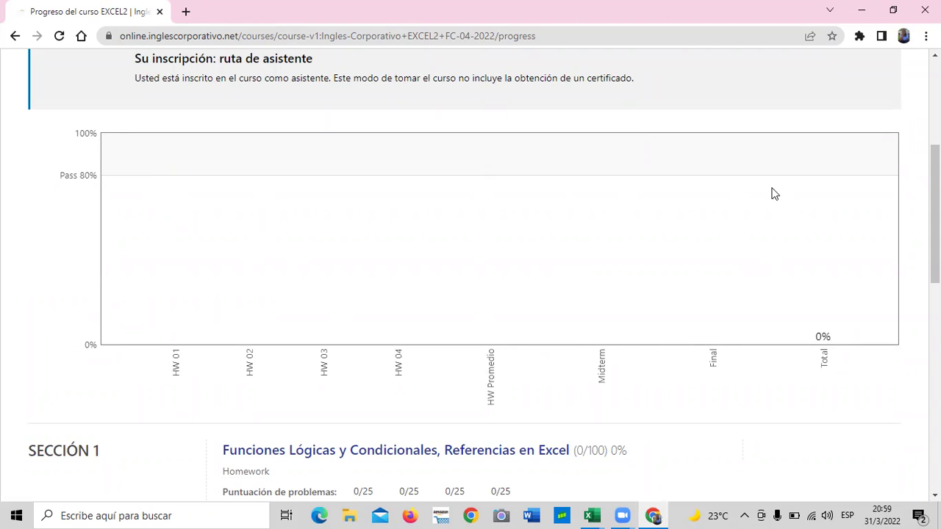
scroll(595, 330, down, 3)
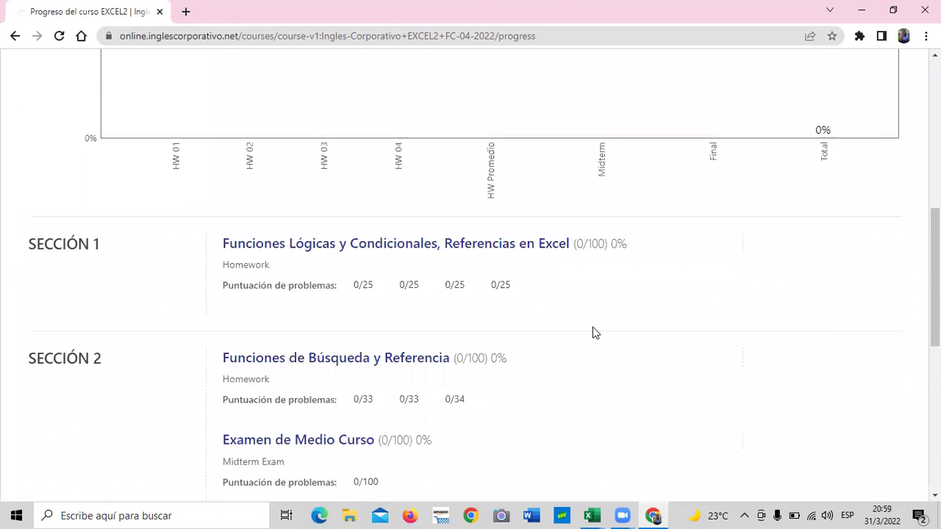
scroll(595, 332, down, 1)
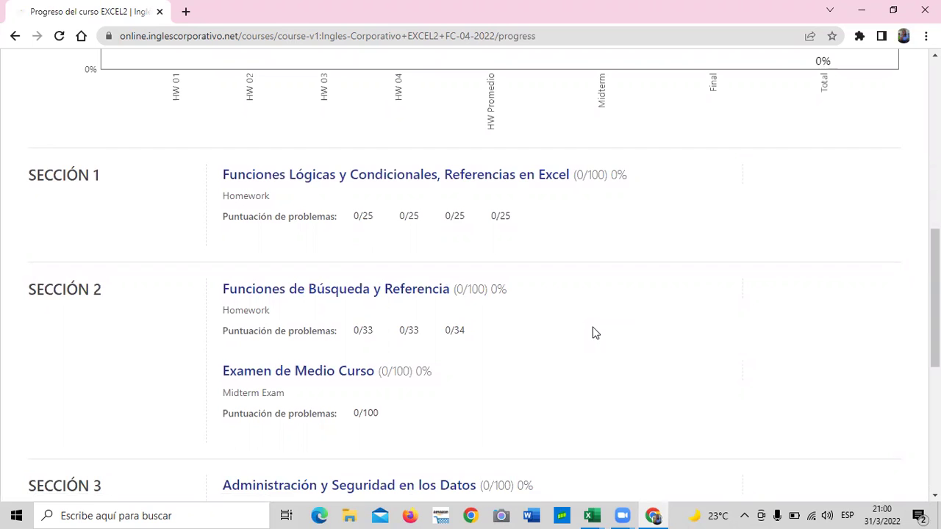
scroll(562, 330, down, 3)
scroll(563, 329, down, 1)
scroll(563, 330, down, 1)
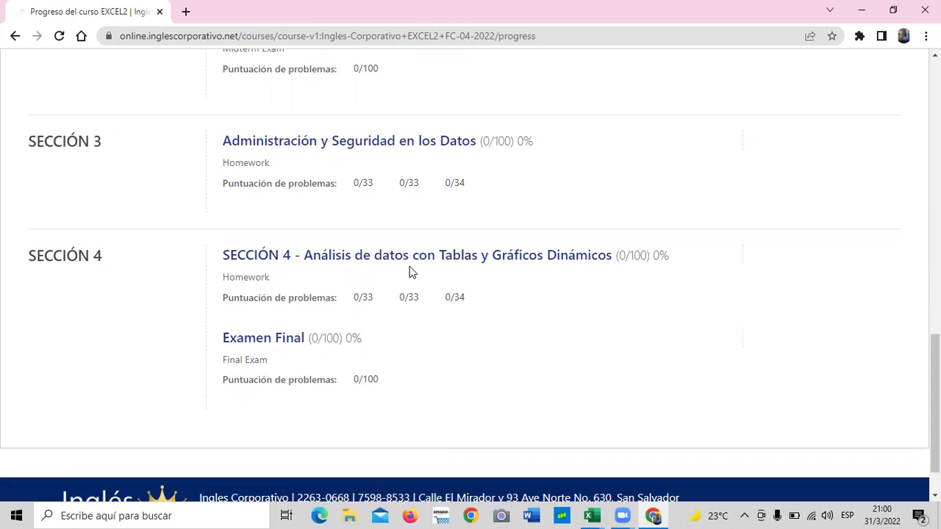
scroll(411, 271, up, 4)
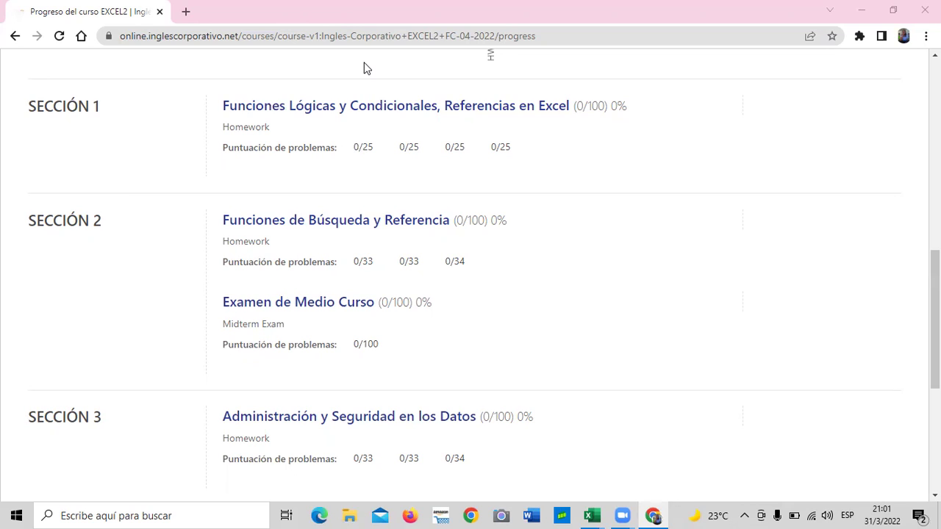
click(877, 512)
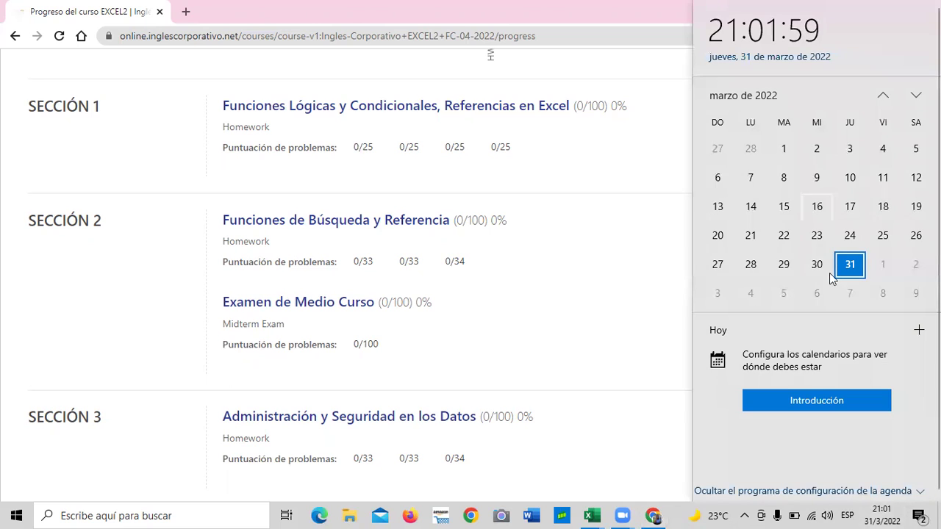
click(915, 96)
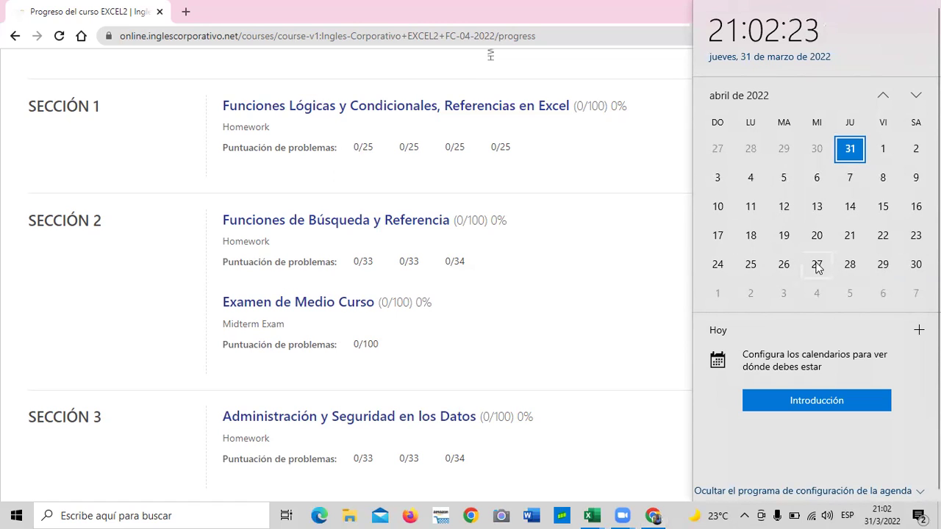
click(668, 239)
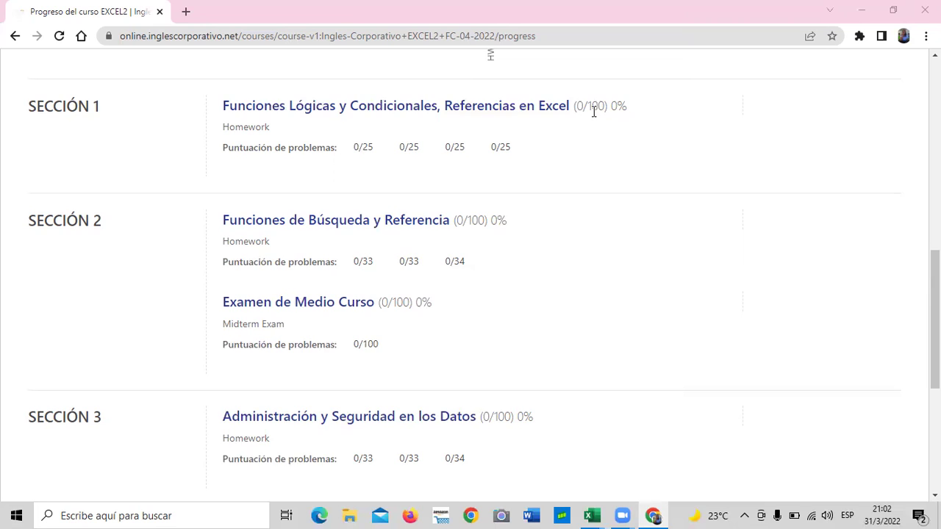
scroll(651, 336, up, 1)
scroll(651, 336, up, 3)
scroll(651, 336, up, 5)
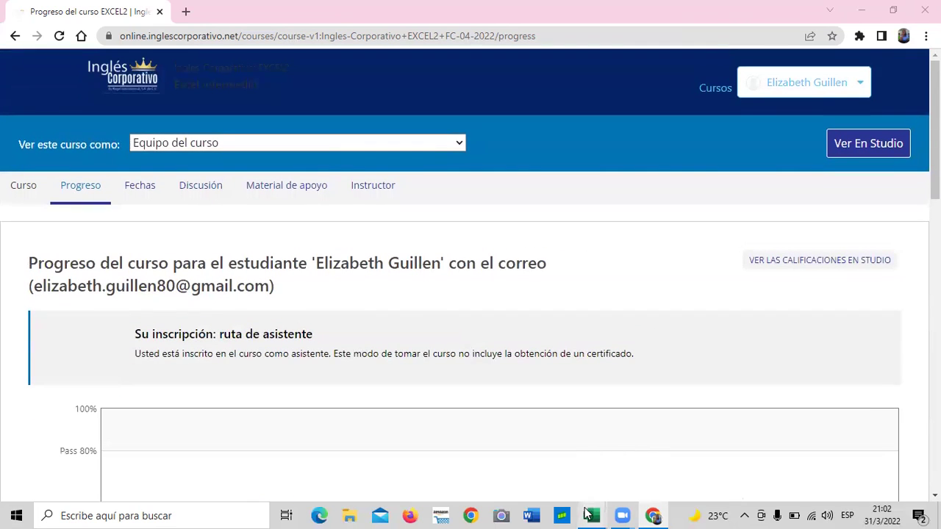
Switch to the 'anidada apto o no apto' Excel workbook showing 15 APTOS and 10 NO APTOS.
mouse_move(591, 515)
click(679, 452)
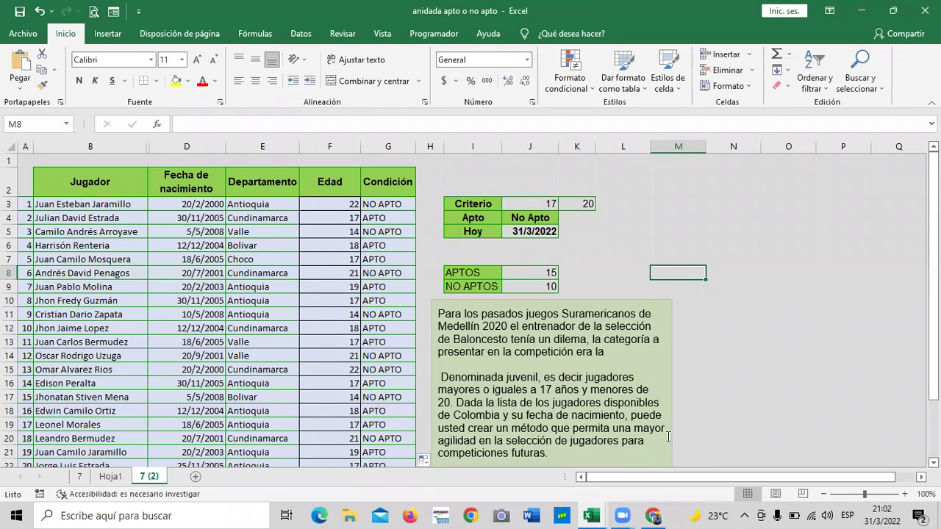
scroll(665, 429, down, 2)
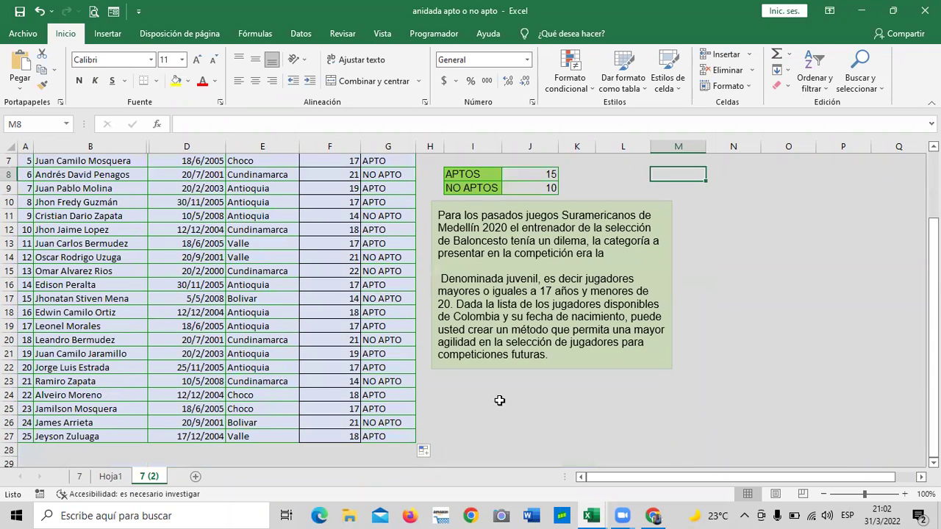